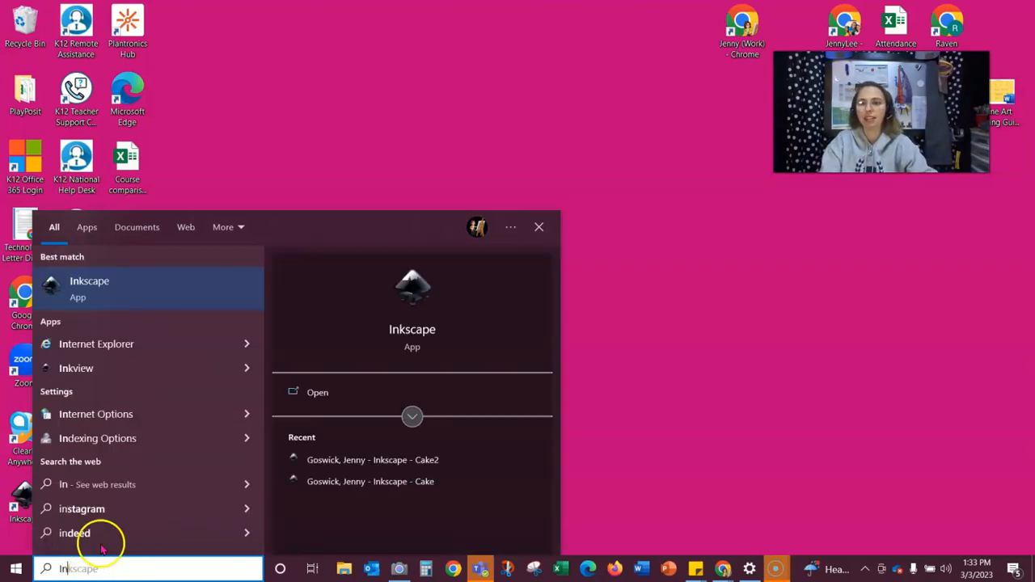
Step: Launch Inkscape, load the recent drawing ending in Cake.svg, and maximize its window
left_click(106, 285)
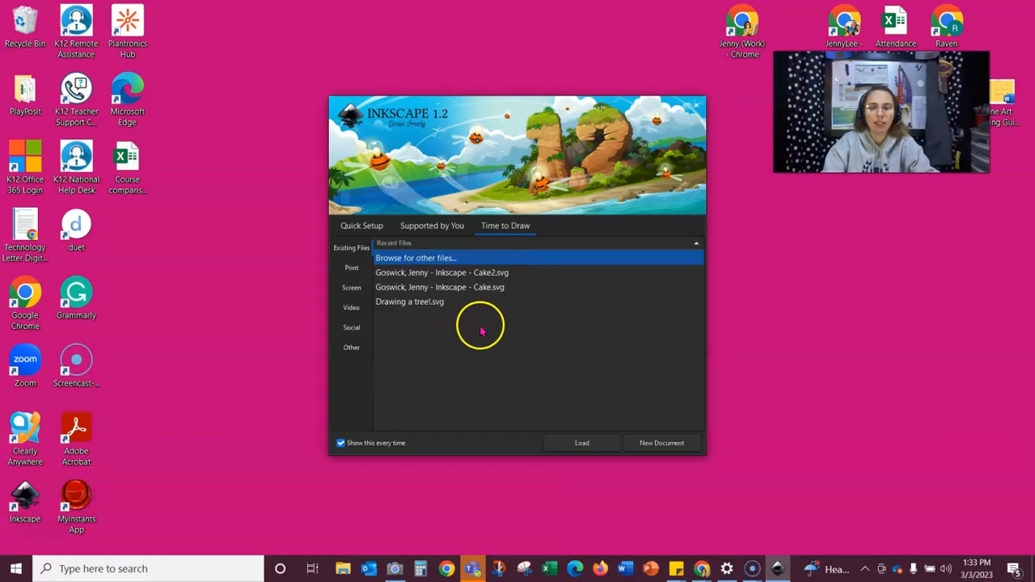
left_click(432, 289)
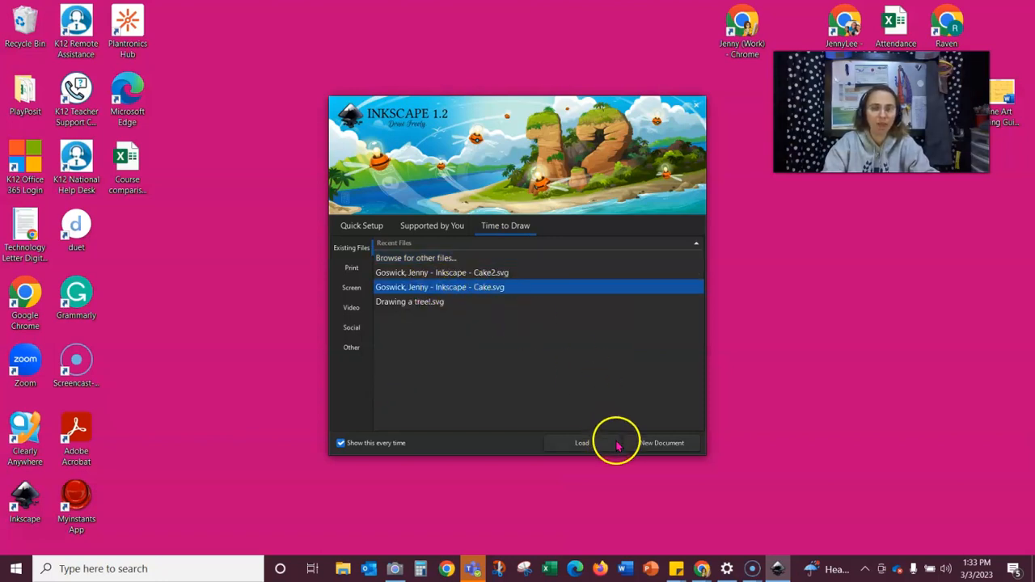
left_click(572, 445)
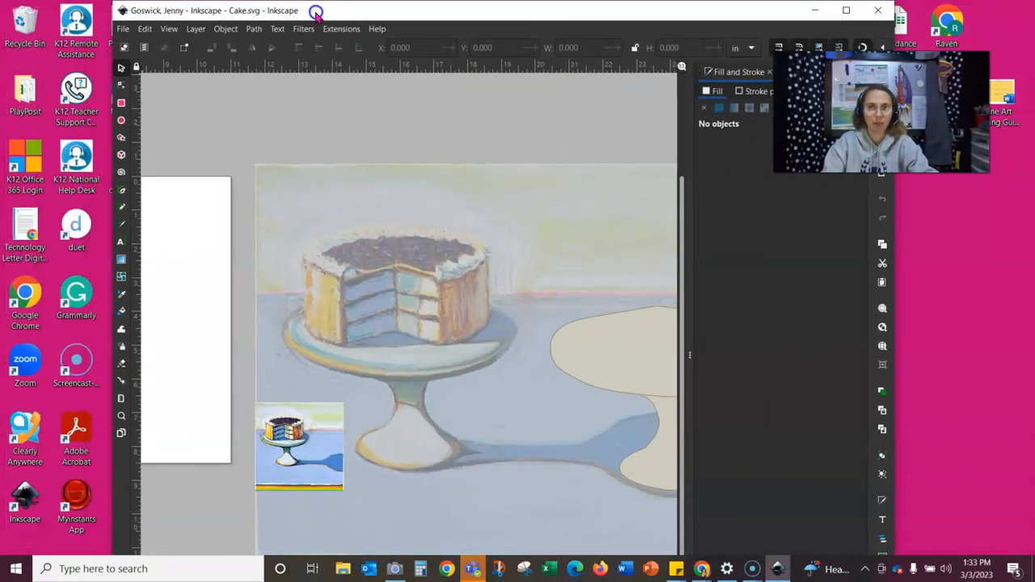
left_click(847, 11)
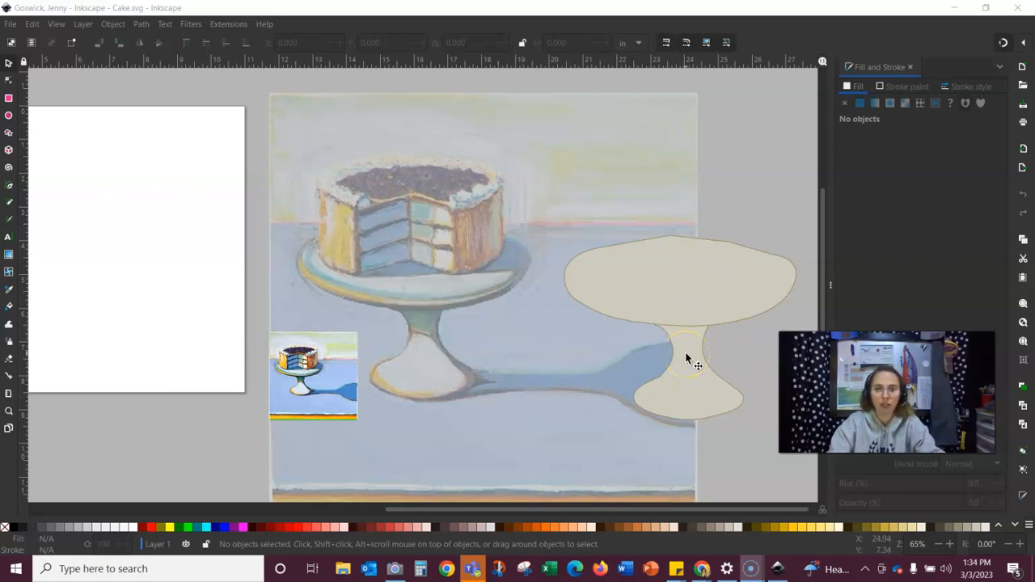
Step: Select the cake stand's plate and pedestal shapes together and move them off the reference painting onto the white page
left_click(699, 335)
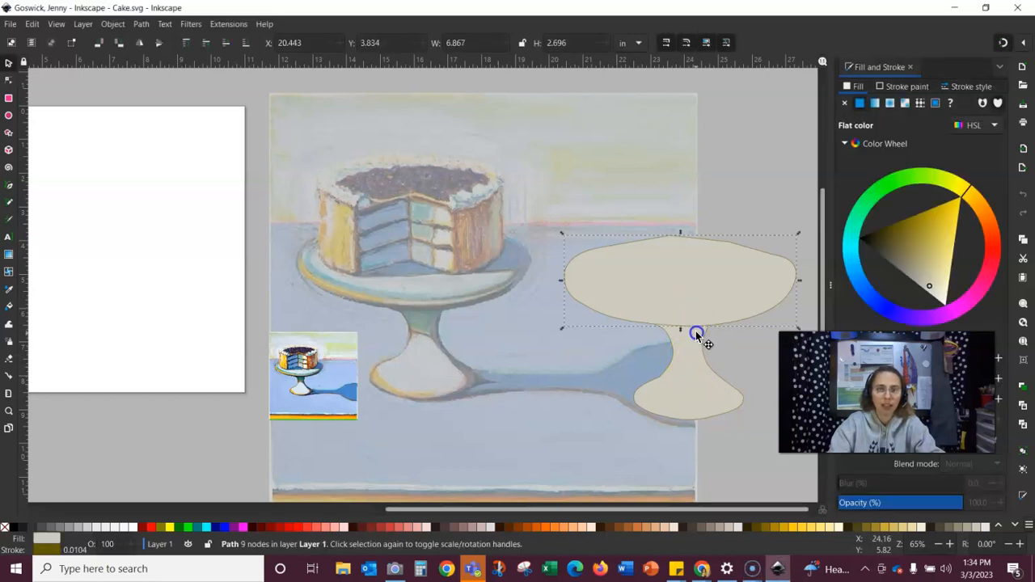
left_click(724, 298, "shift")
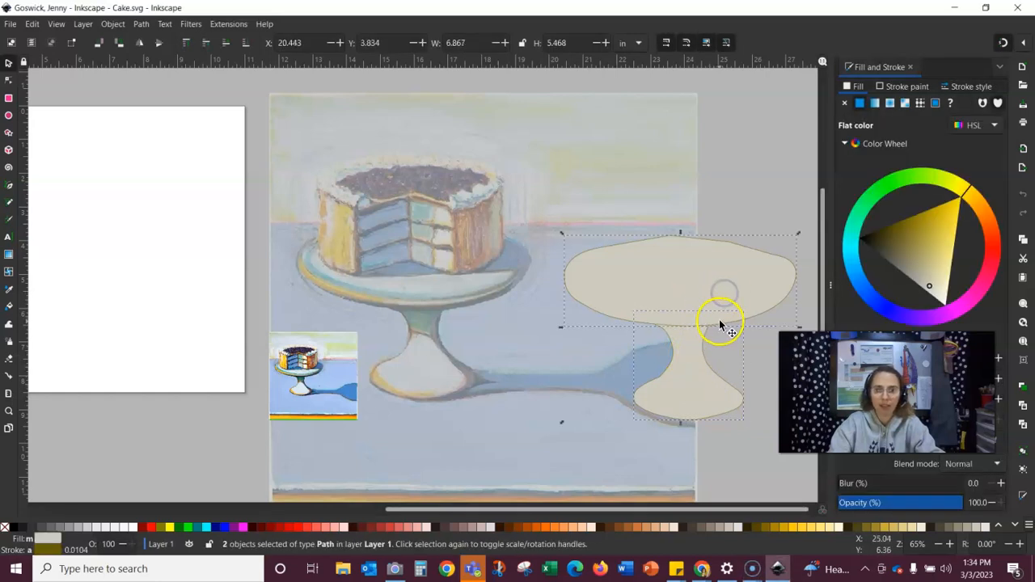
left_click_drag(681, 303, 142, 256)
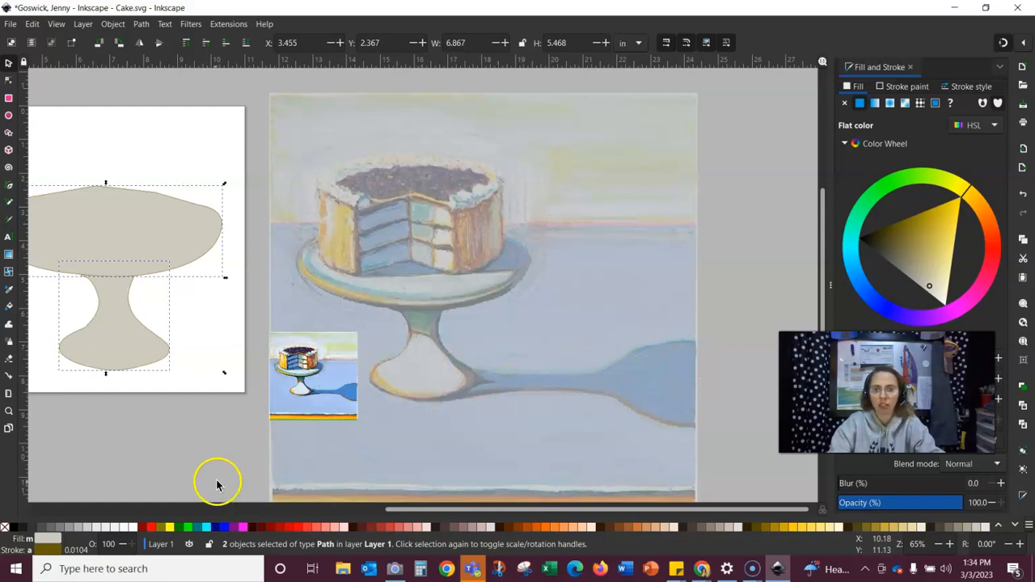
Step: Trace the cake stand's shadow with the Pen tool as a closed straight-segment outline, starting under the pedestal and ending at the painting's edge
left_click(9, 188)
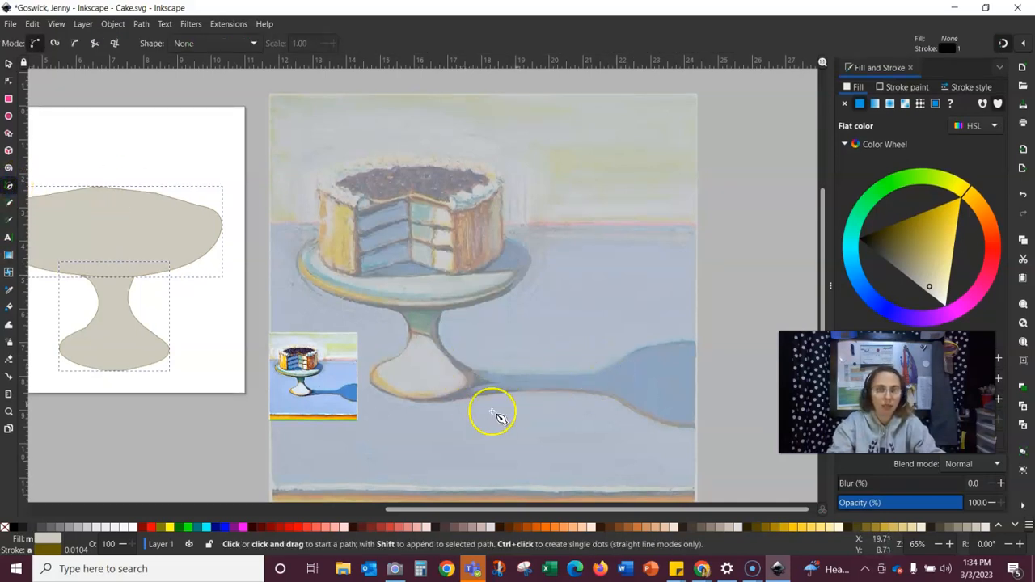
left_click(424, 403)
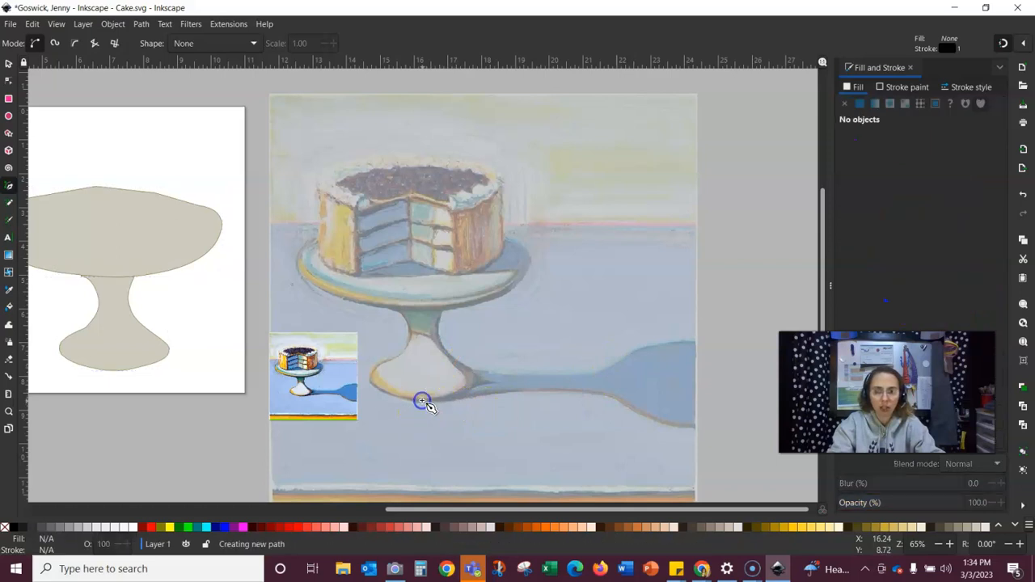
left_click(425, 360)
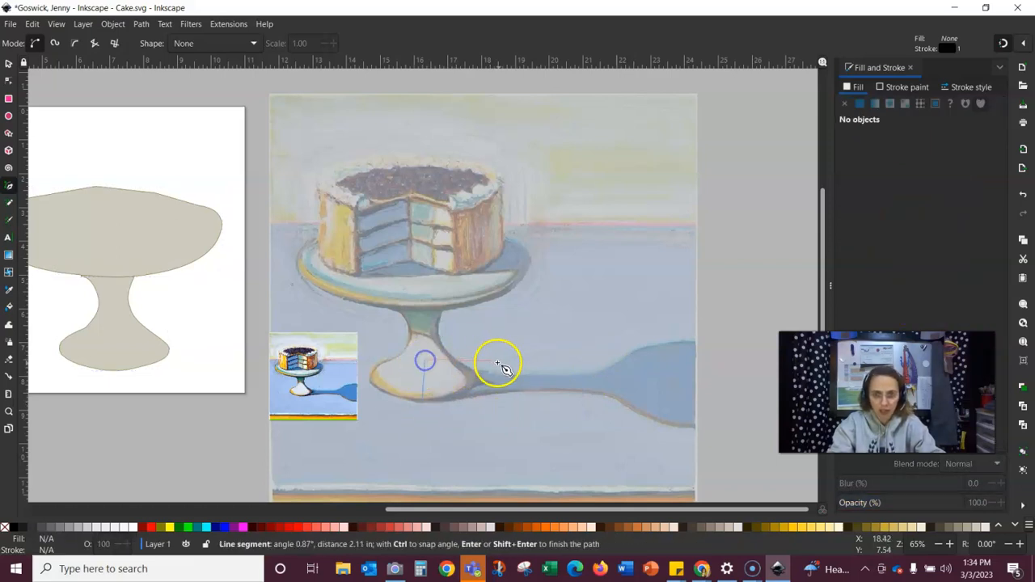
left_click(599, 374)
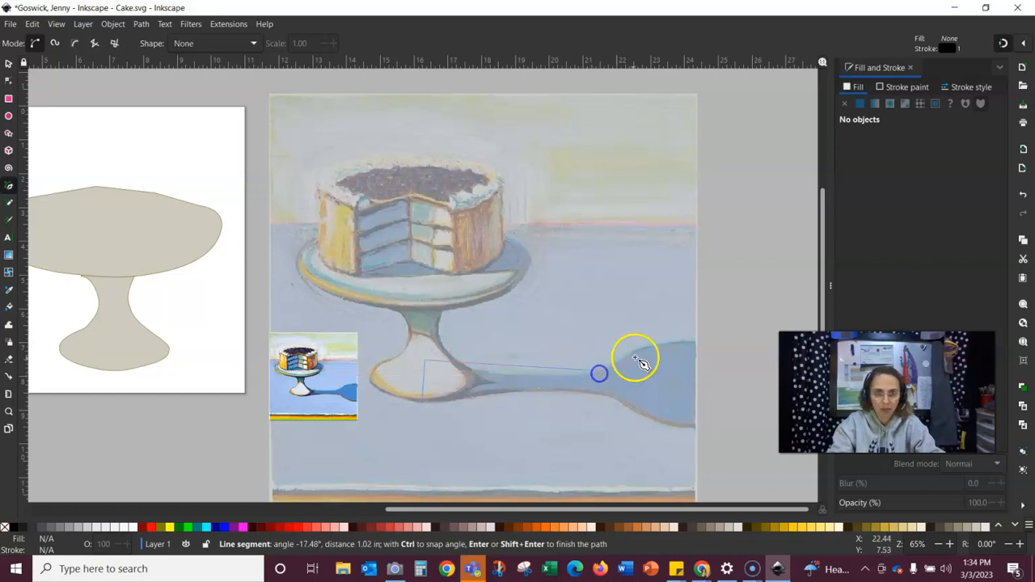
left_click(674, 343)
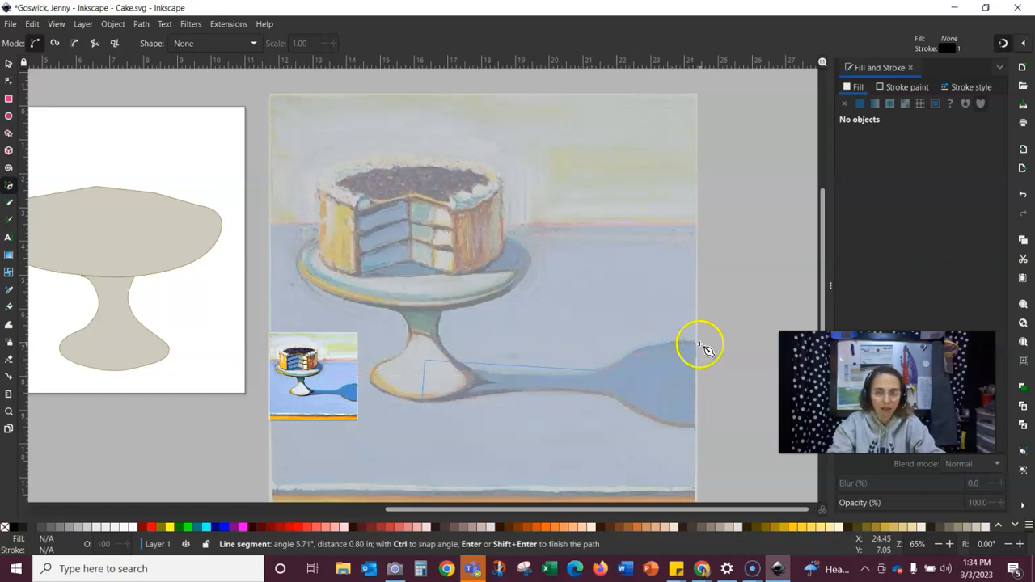
left_click(698, 430)
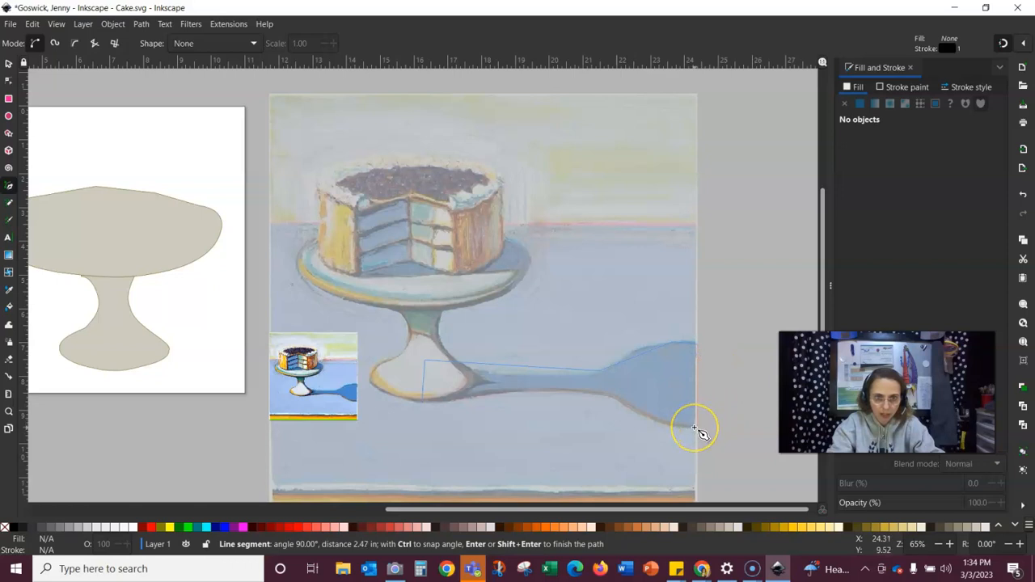
left_click(696, 429)
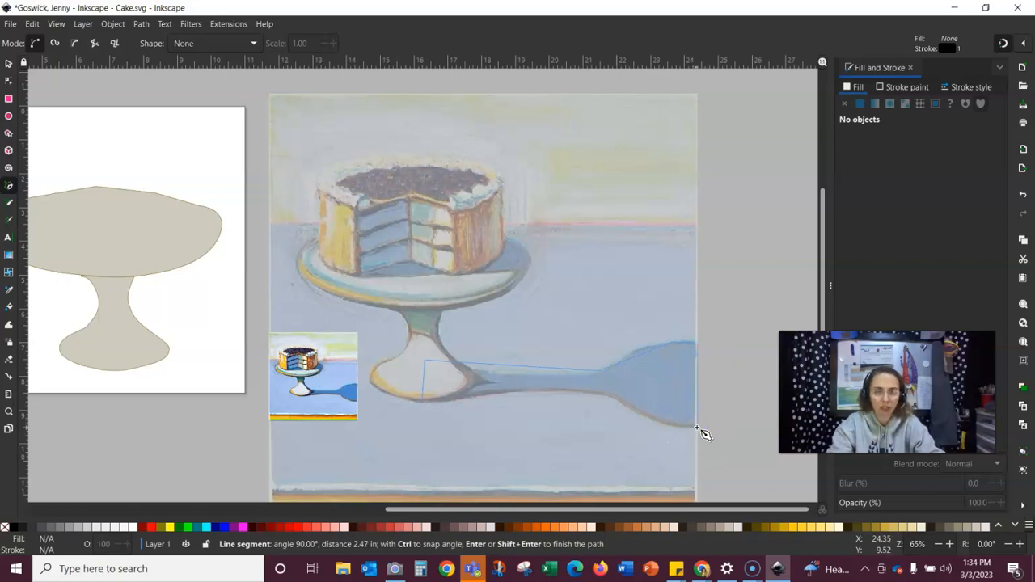
left_click(645, 418)
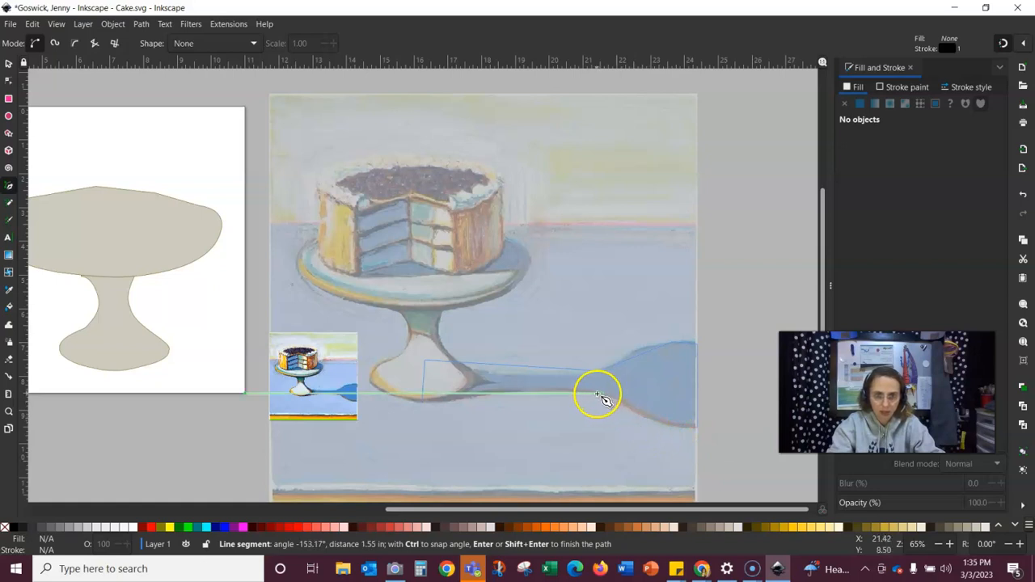
left_click(594, 394)
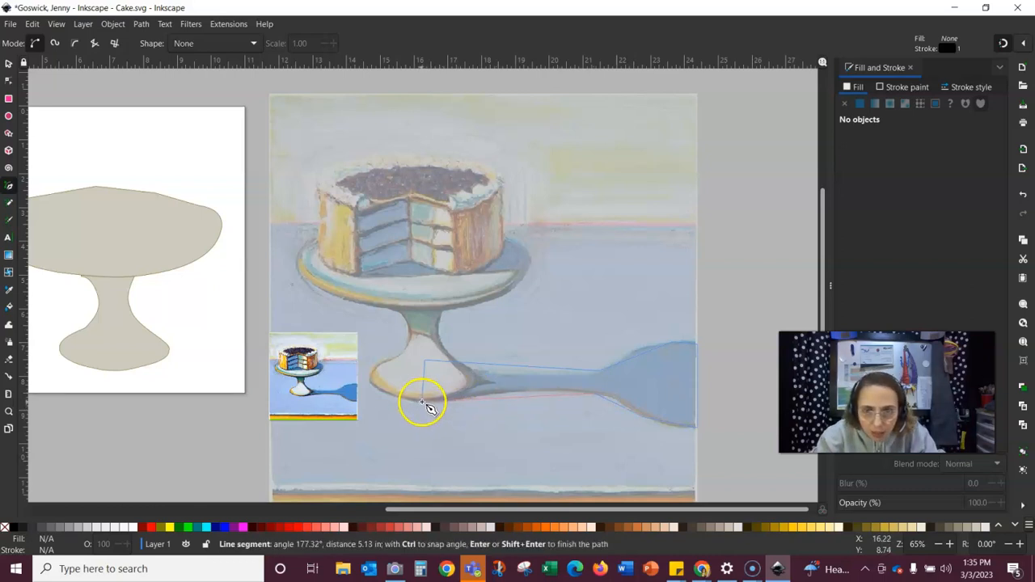
left_click(422, 402)
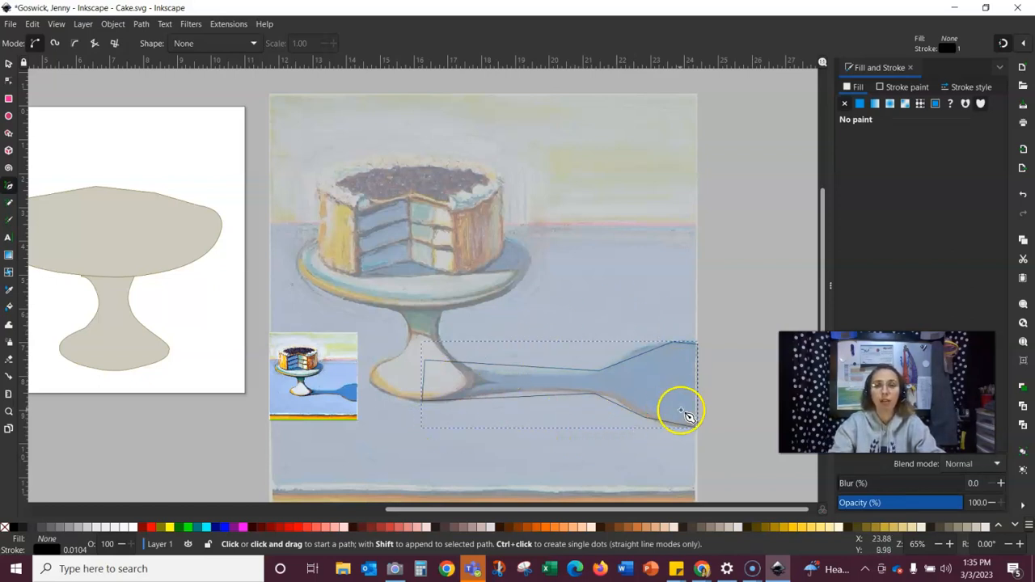
Step: Bend the long upper and lower edges of the shadow outline to follow the painted shadow
left_click(8, 81)
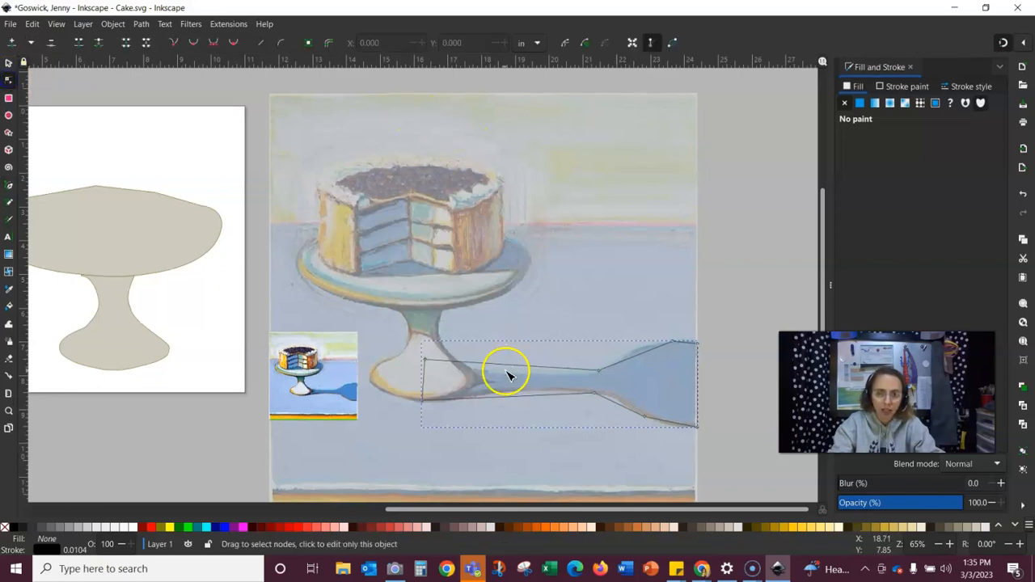
left_click_drag(507, 370, 505, 374)
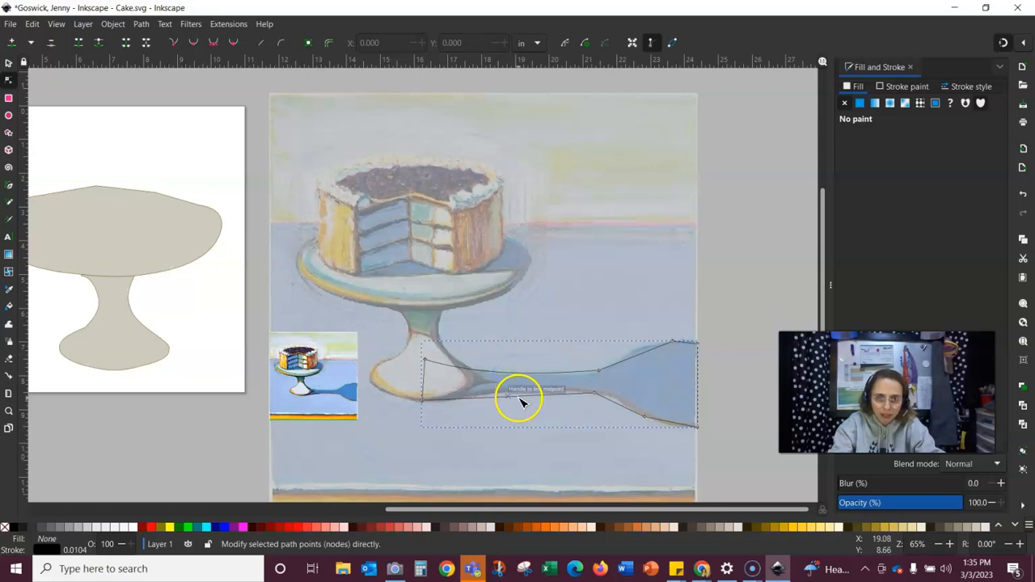
left_click_drag(526, 399, 527, 396)
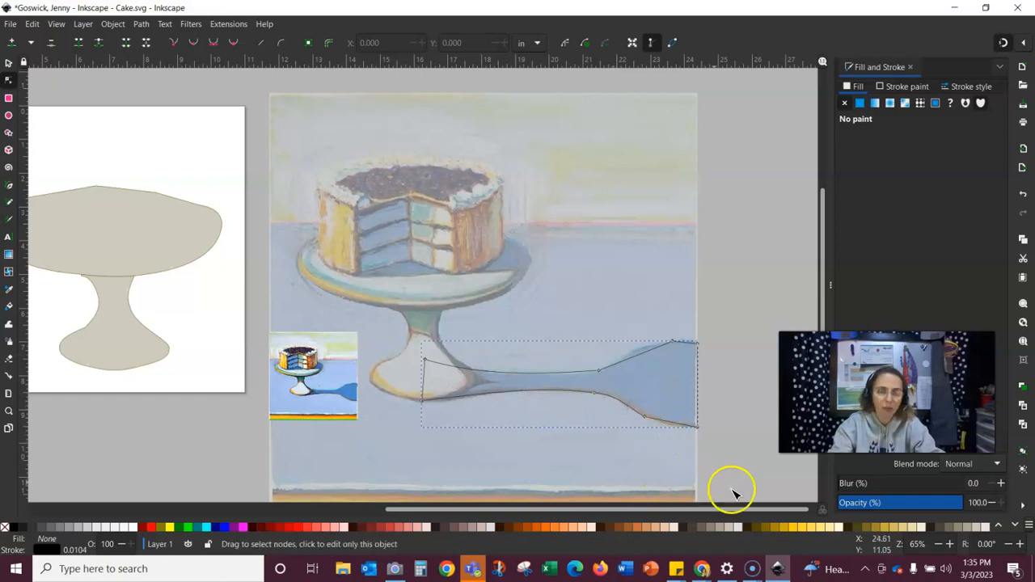
Step: Reposition the upper node where the shadow's narrow neck starts to widen so it sits on the painted edge
left_click(951, 544)
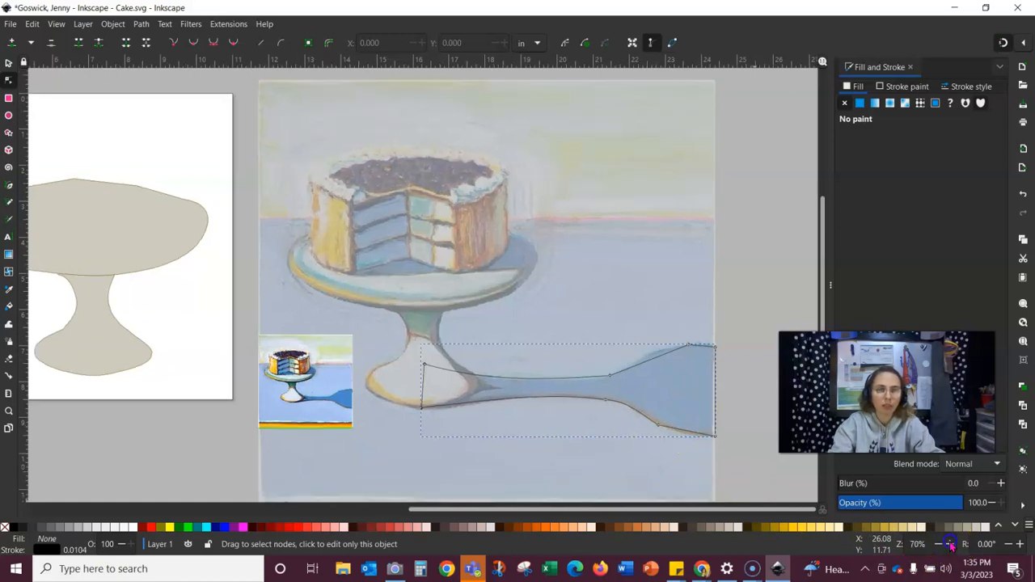
left_click(952, 544)
left_click(951, 544)
key("space")
left_click_drag(696, 348, 425, 162)
left_click(554, 289)
left_click_drag(554, 290, 542, 295)
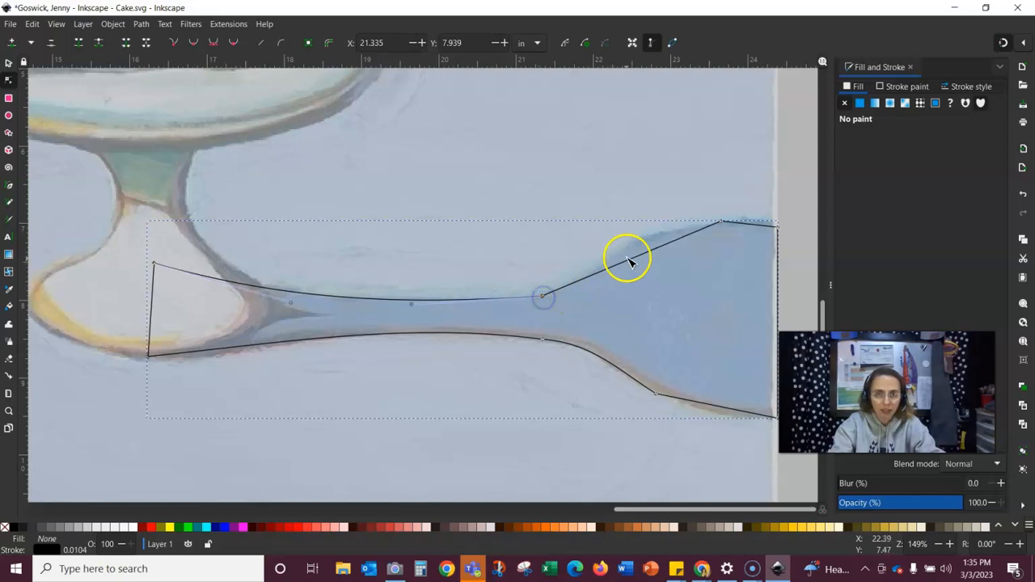
Step: Curve the slanted upper edge and the short upper and lower segments at the shadow's wide end to match the painting
left_click_drag(638, 256, 634, 251)
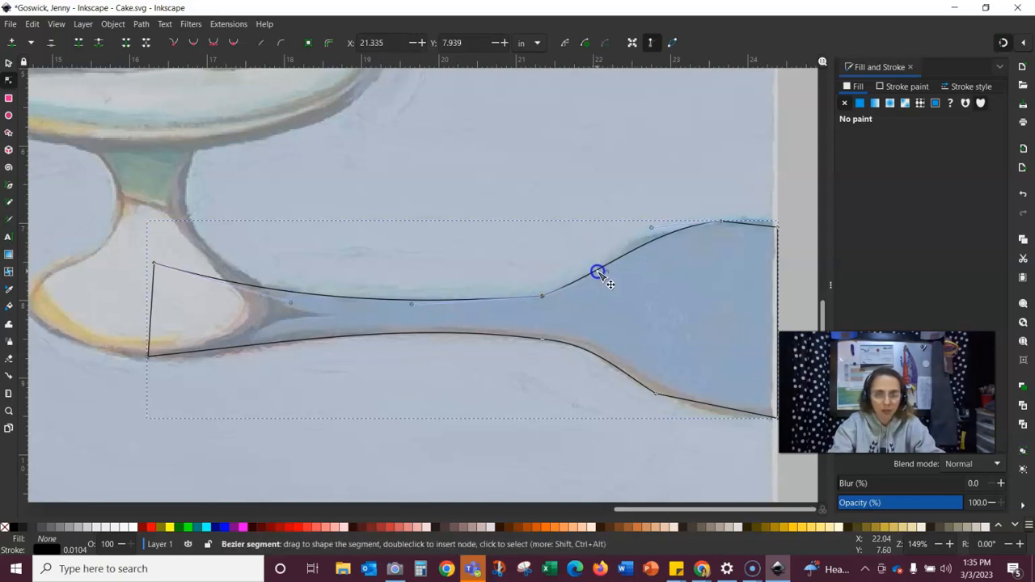
left_click_drag(596, 268, 597, 266)
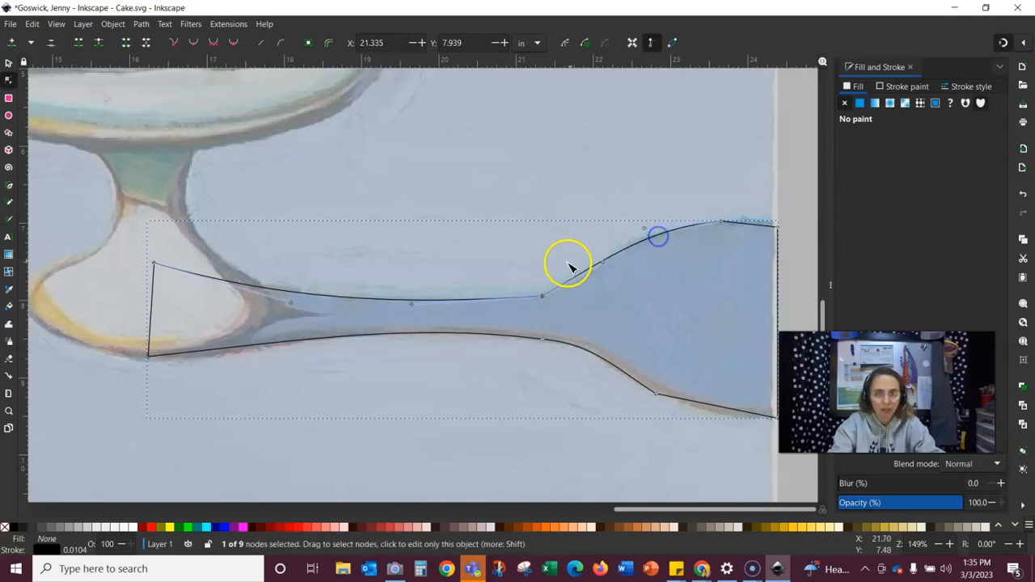
left_click_drag(584, 270, 588, 278)
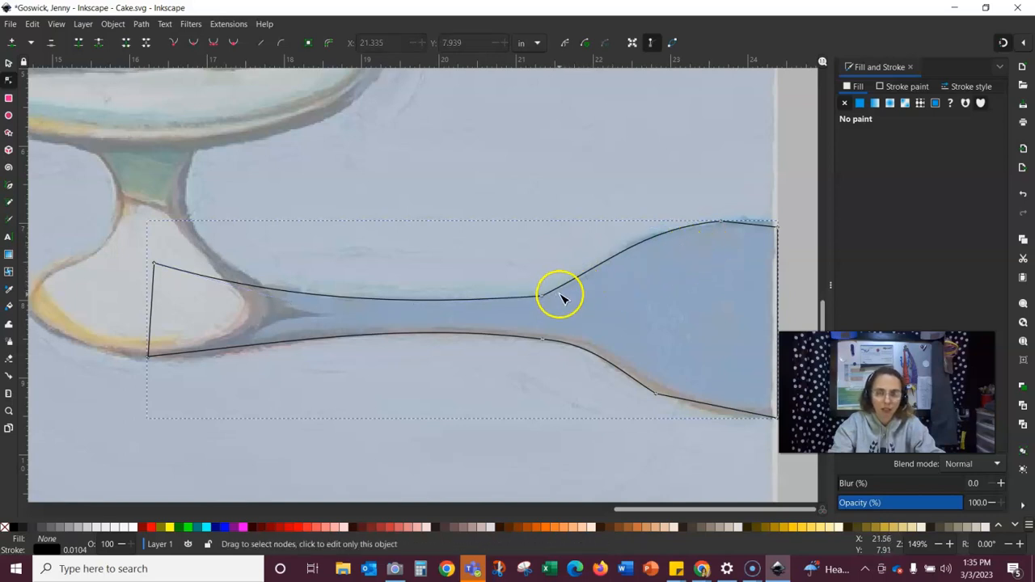
left_click(566, 284)
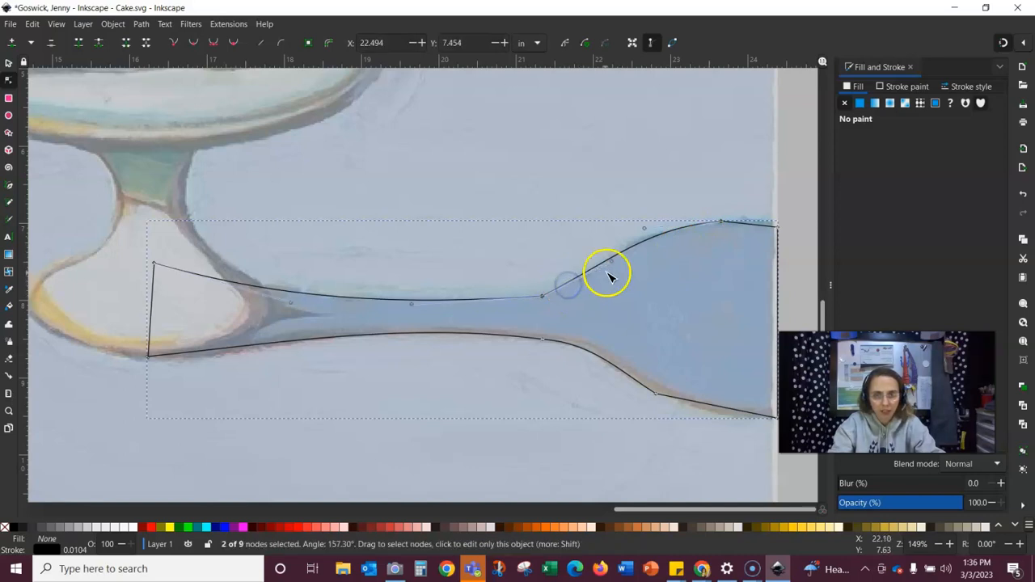
mouse_move(613, 262)
left_mouse_down()
mouse_move(605, 255)
mouse_move(617, 274)
left_mouse_up()
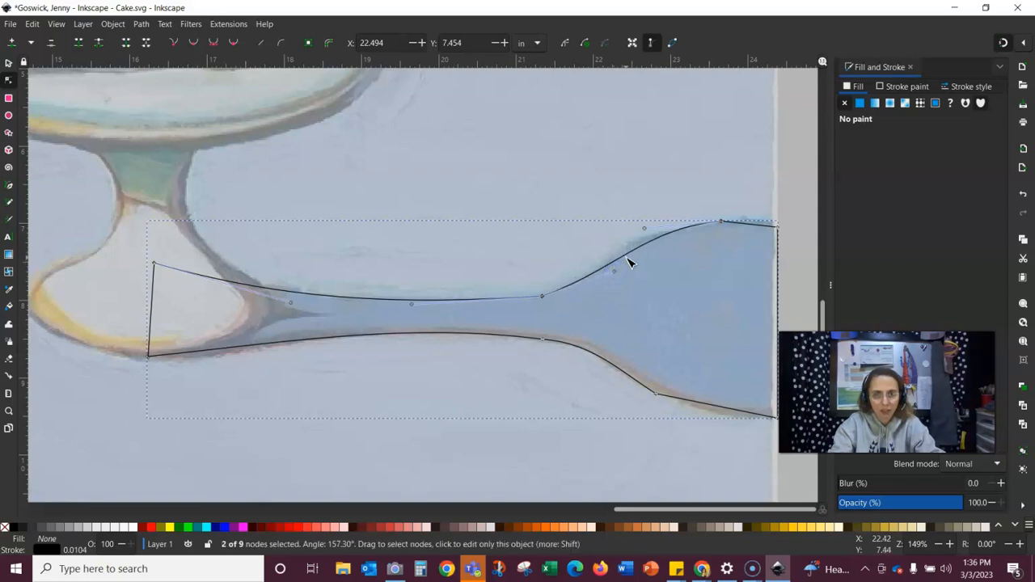
left_click(620, 253)
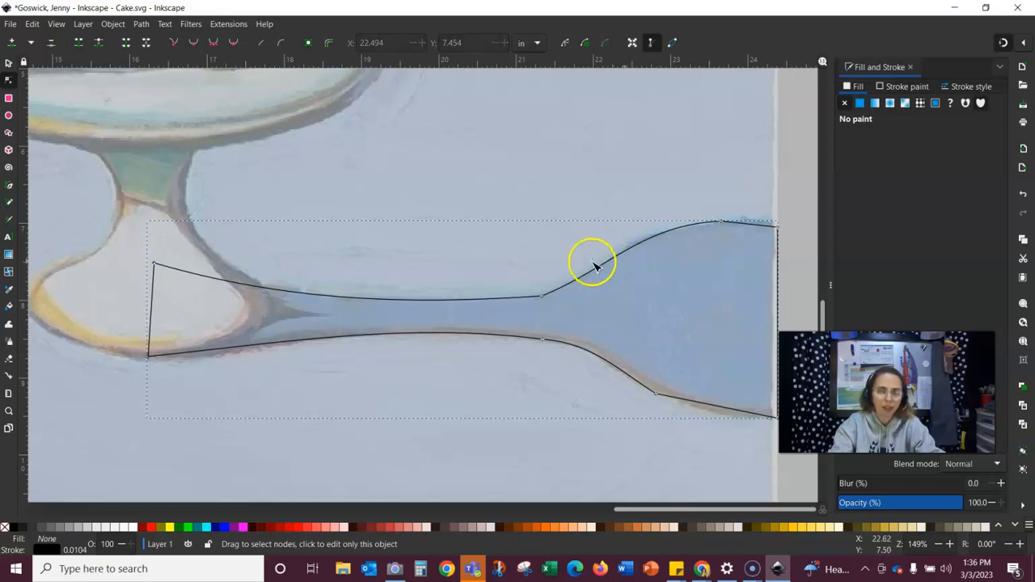
left_click_drag(714, 405, 717, 416)
left_click_drag(750, 225, 754, 224)
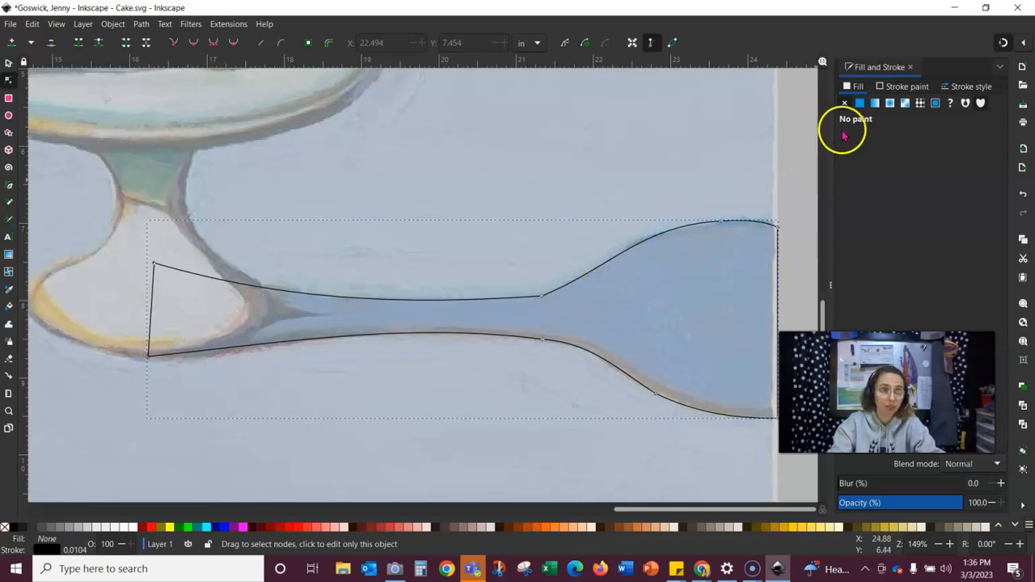
Step: Give the shadow shape a flat color fill and move it straight up to uncover the painted shadow
left_click(860, 104)
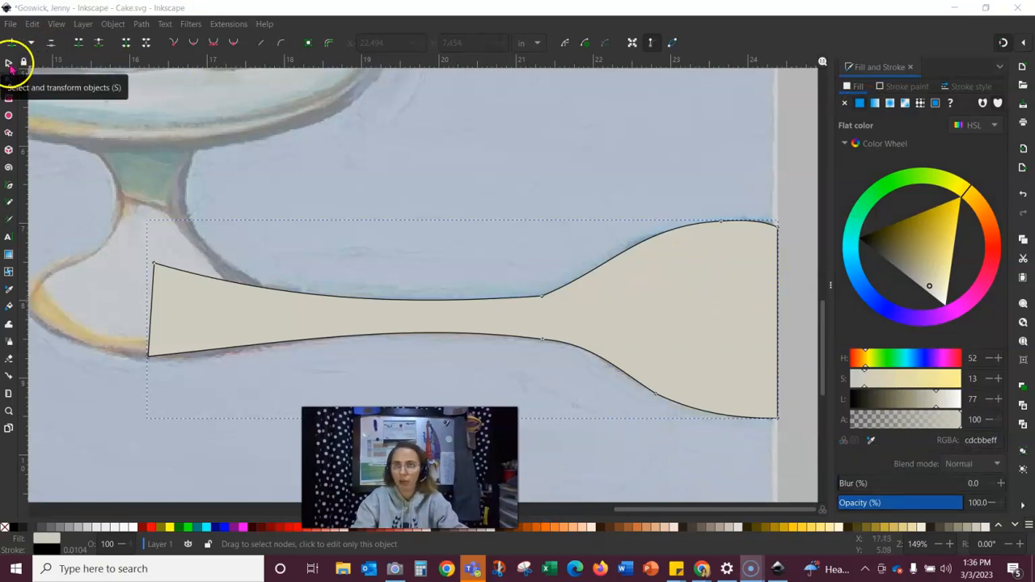
left_click(8, 63)
left_click_drag(668, 281, 663, 97)
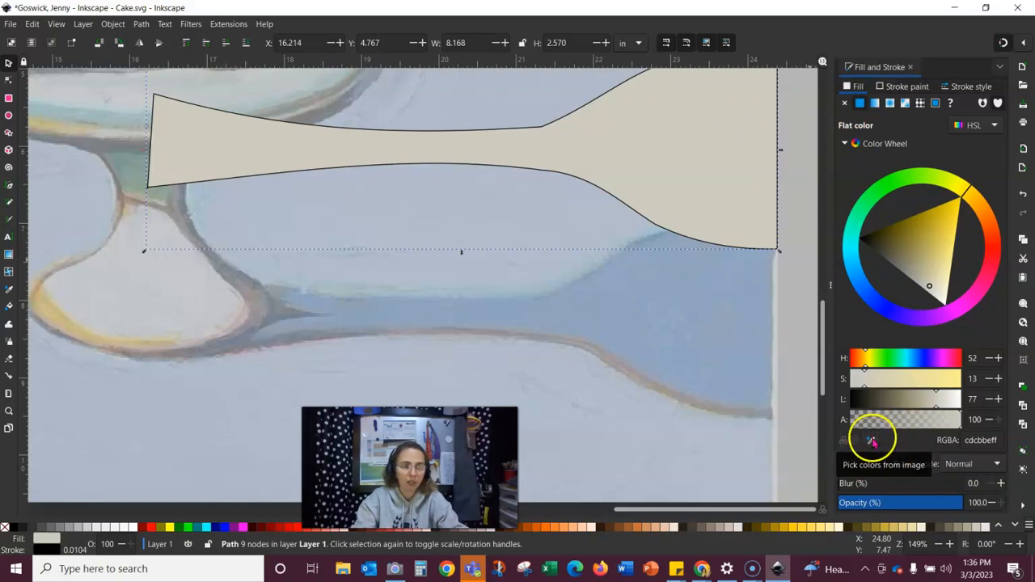
Step: Fill the shape with a blue sampled from the painted shadow and set its blur to 4%
left_click(871, 441)
left_click(689, 322)
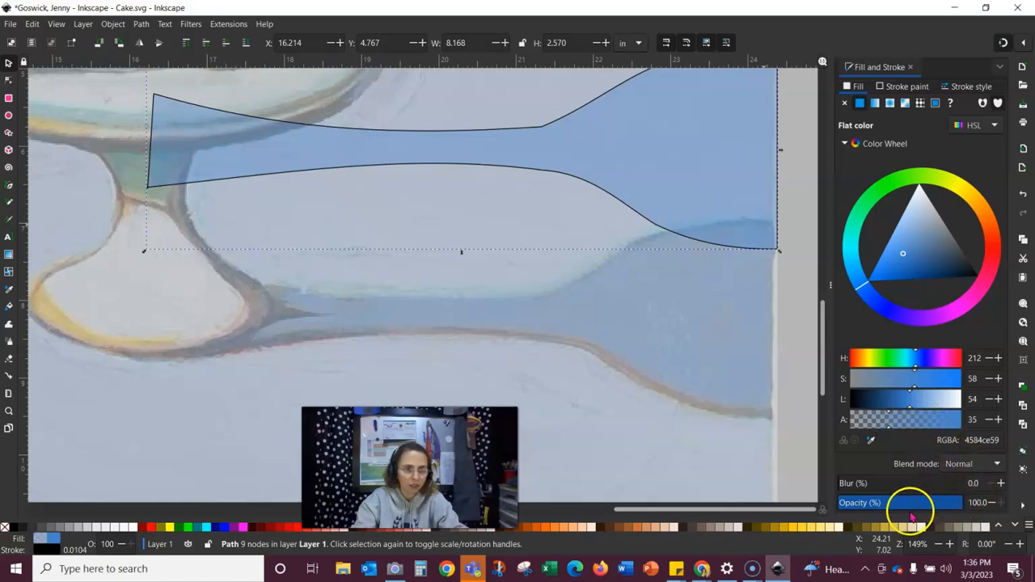
left_click(1002, 484)
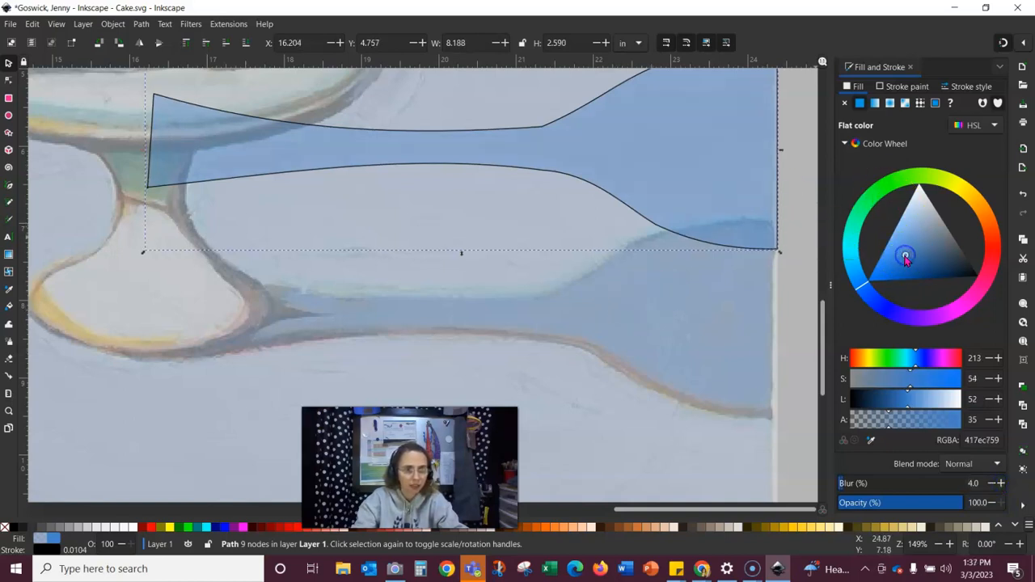
Step: Adjust the fill's shade on the color wheel, and resample the blue from the upper part of the painted shadow's wide end
mouse_move(906, 257)
left_mouse_down()
mouse_move(910, 265)
mouse_move(905, 251)
left_mouse_up()
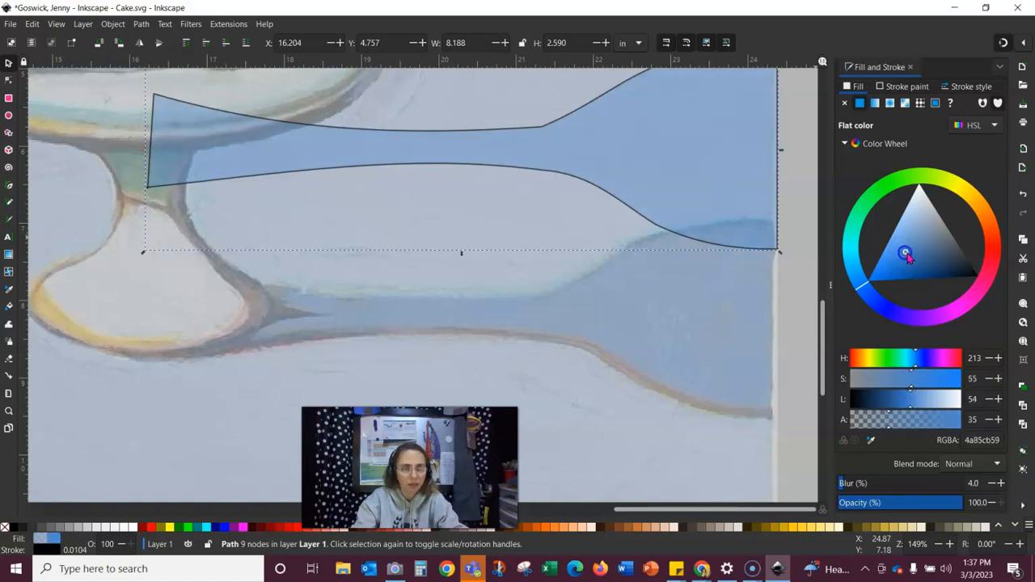
left_click(871, 440)
left_click(672, 285)
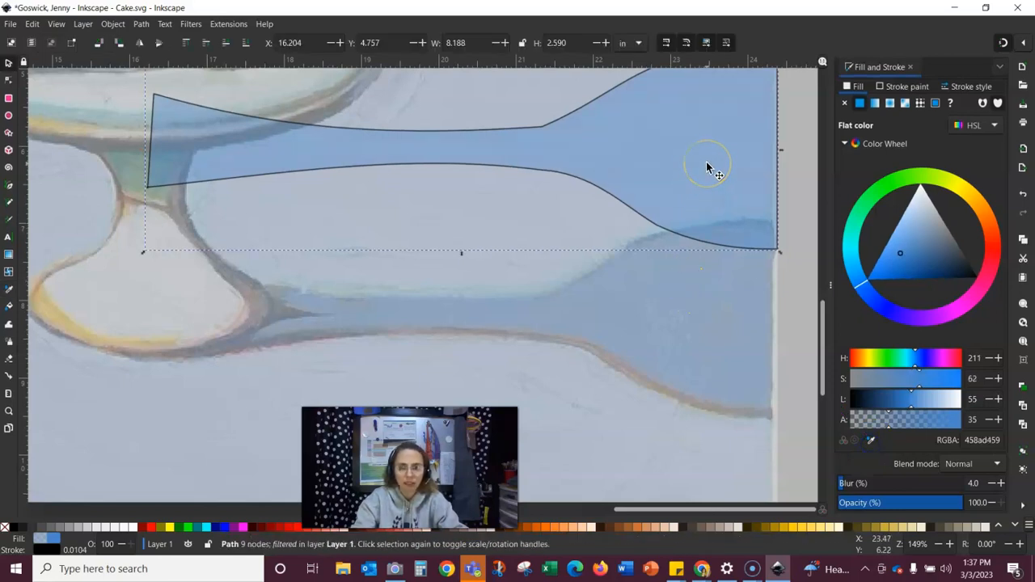
Step: Fill the shadow shape with an opaque blue sampled from the shadow in the small full-color copy of the painting
left_click_drag(651, 509, 564, 504)
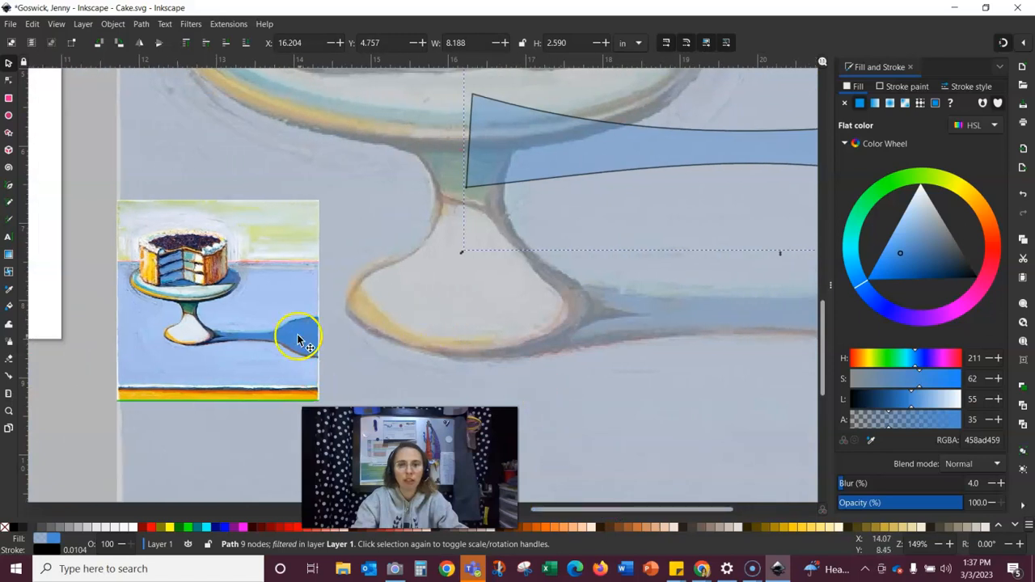
left_click(870, 441)
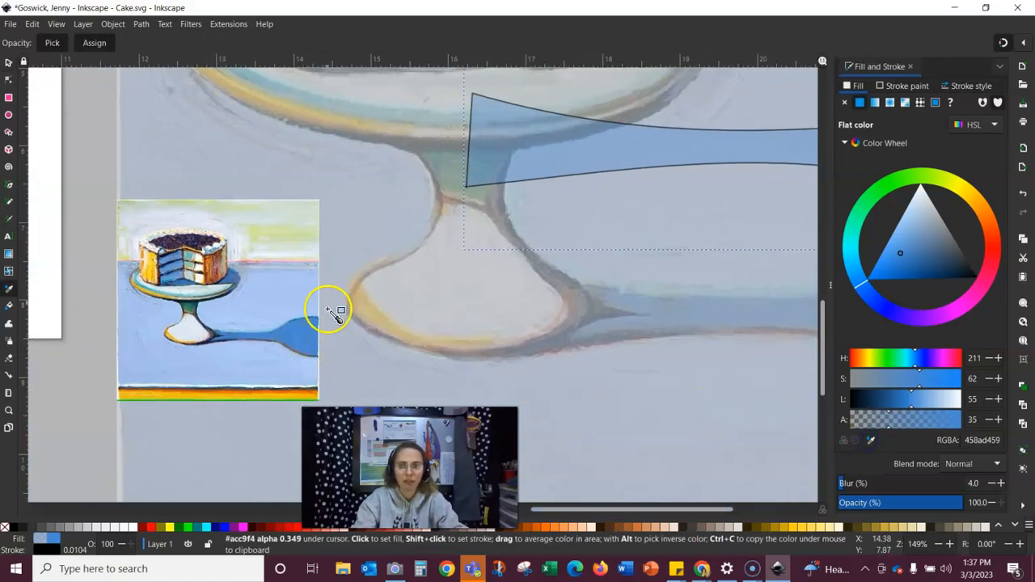
left_click(304, 336)
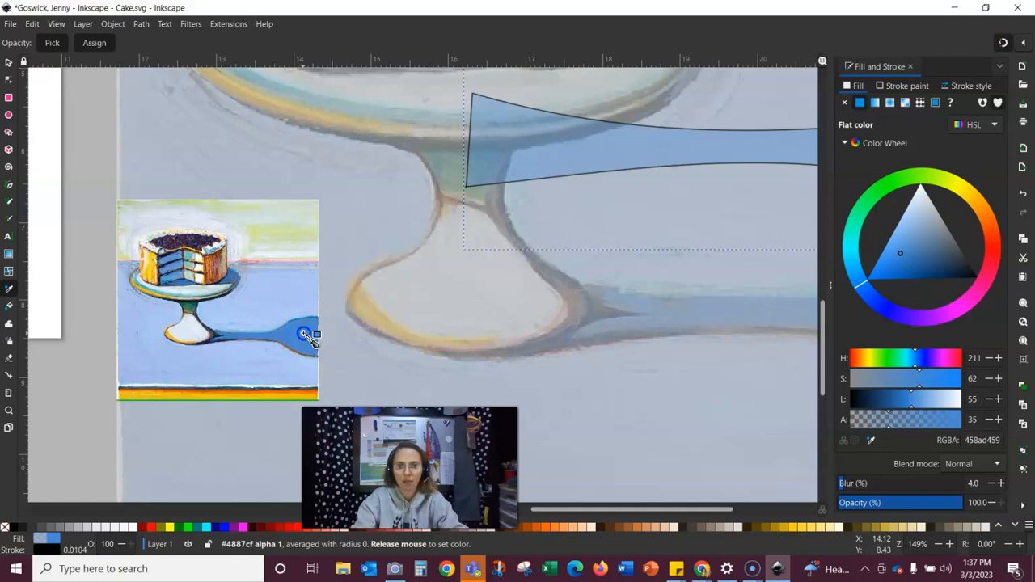
Step: Try sampling other blues from the shadow's wide end in the small painting copy
left_click(301, 339)
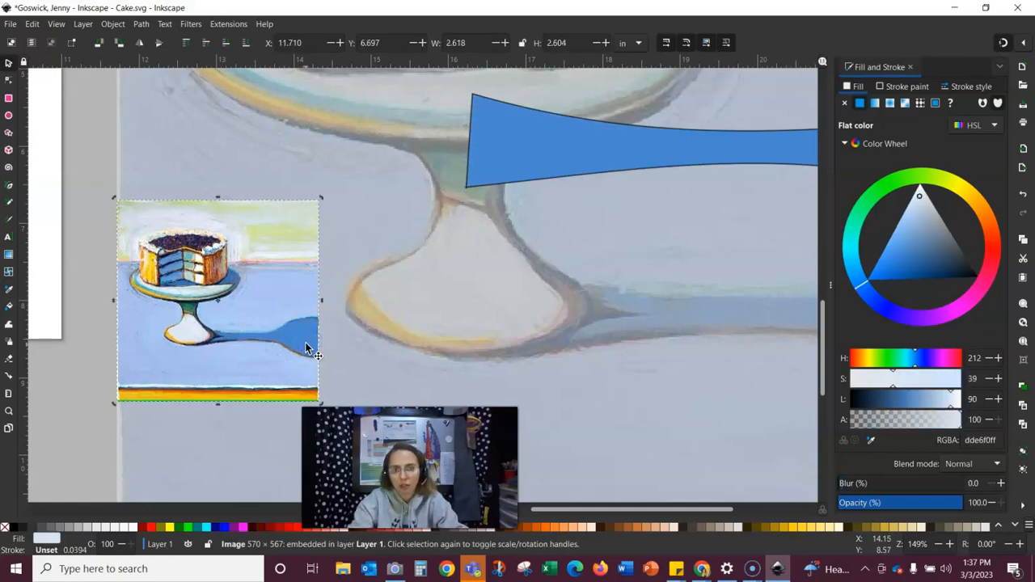
left_click(871, 440)
left_click(309, 341)
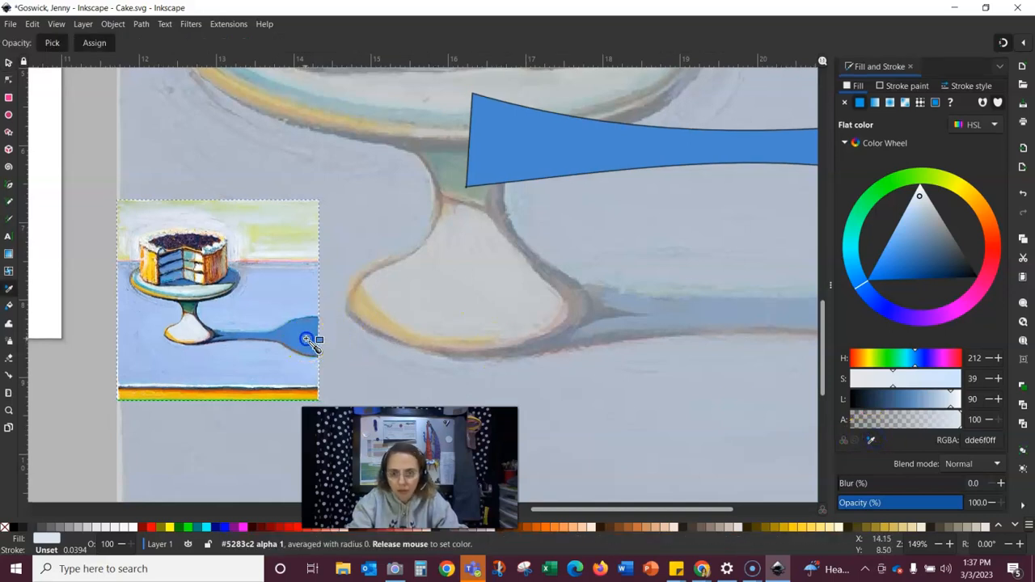
left_click(871, 440)
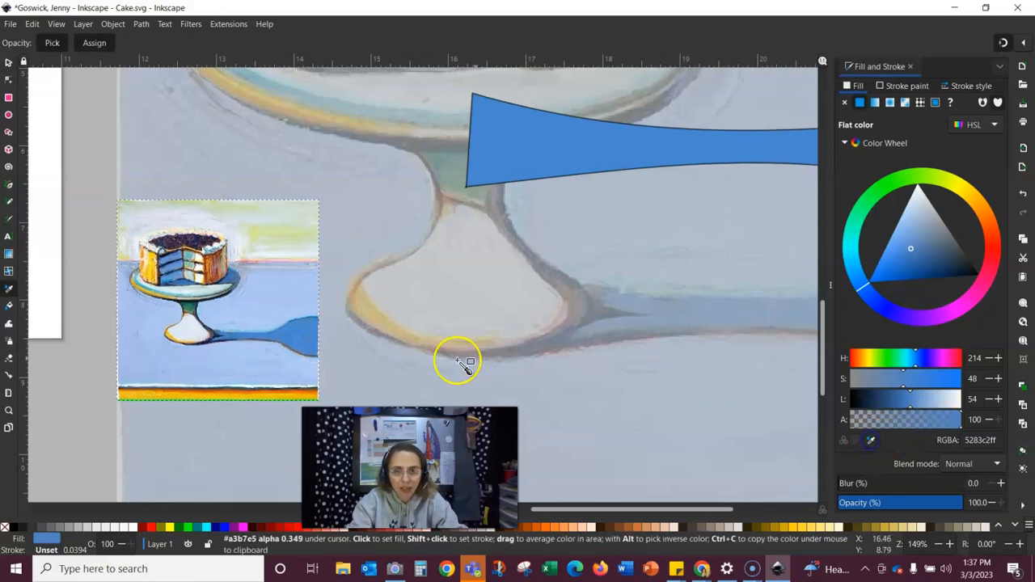
left_click(306, 325)
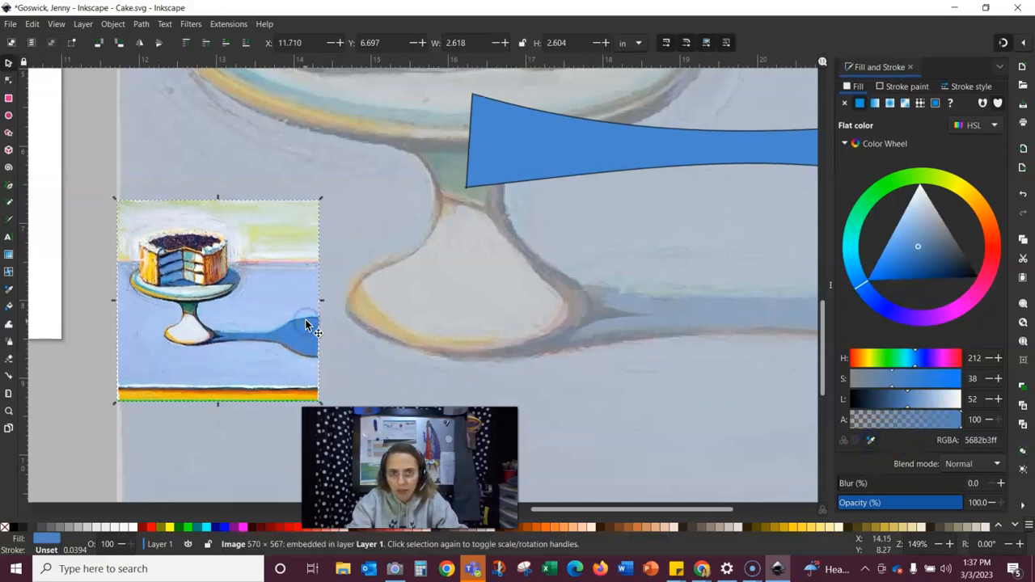
Step: Select the shadow shape and resample its fill from the upper part of the wide shadow end in the small painting
left_click(566, 156)
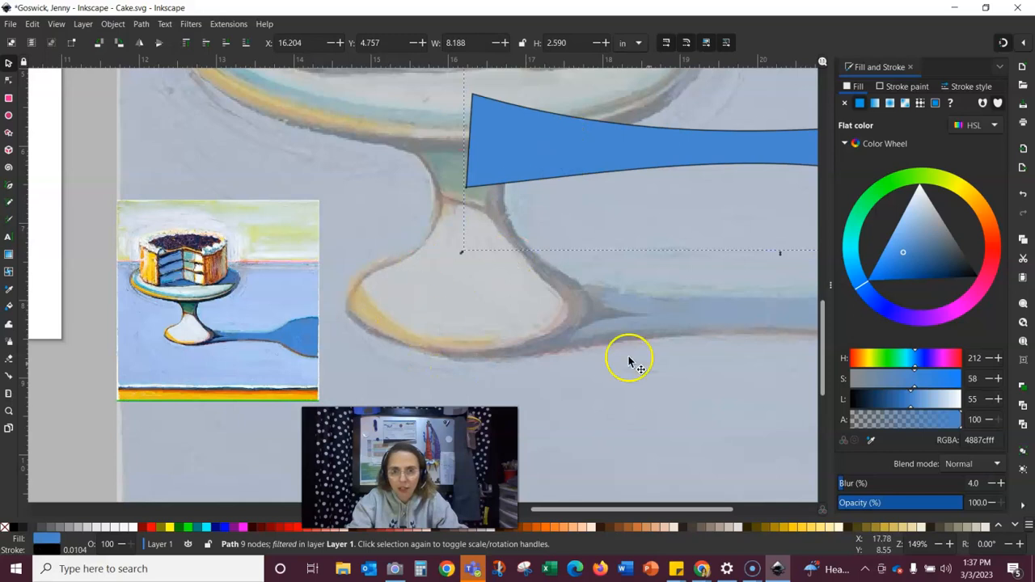
left_click(871, 440)
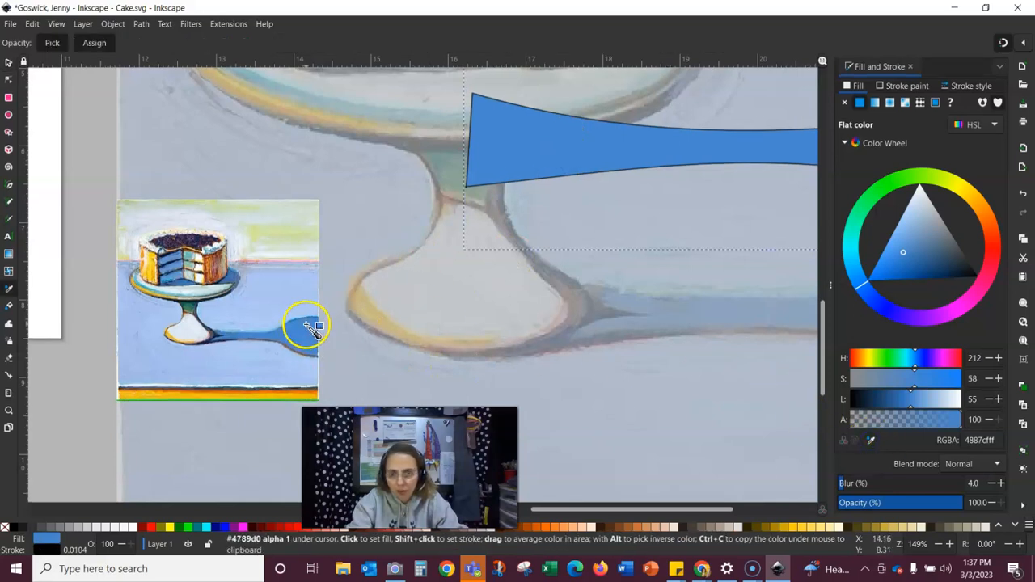
left_click(306, 324)
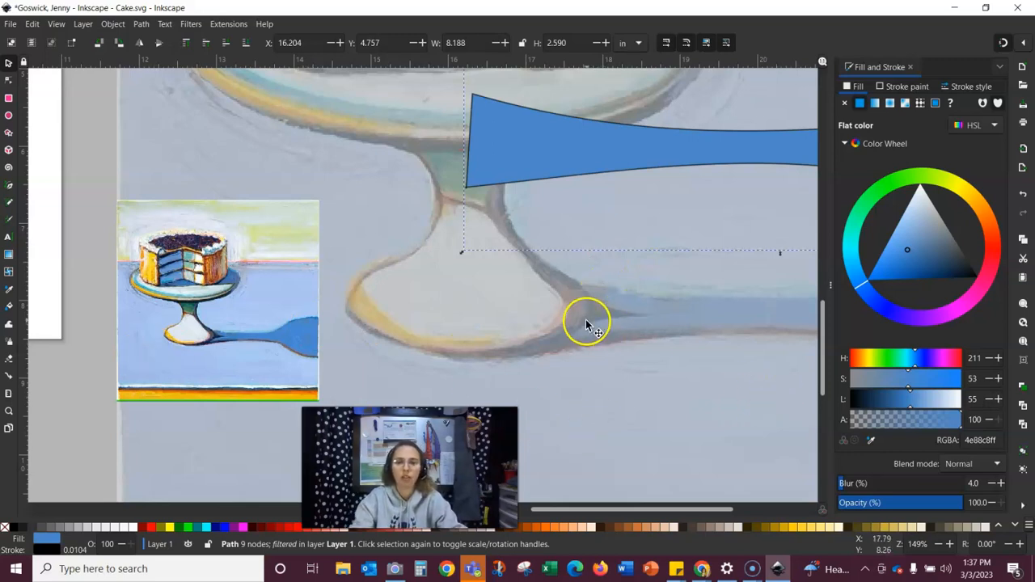
Step: Move the shadow shape from the reference painting onto the page, with its wide end at the page's right edge
left_click(939, 545)
left_click(939, 545)
left_click(938, 545)
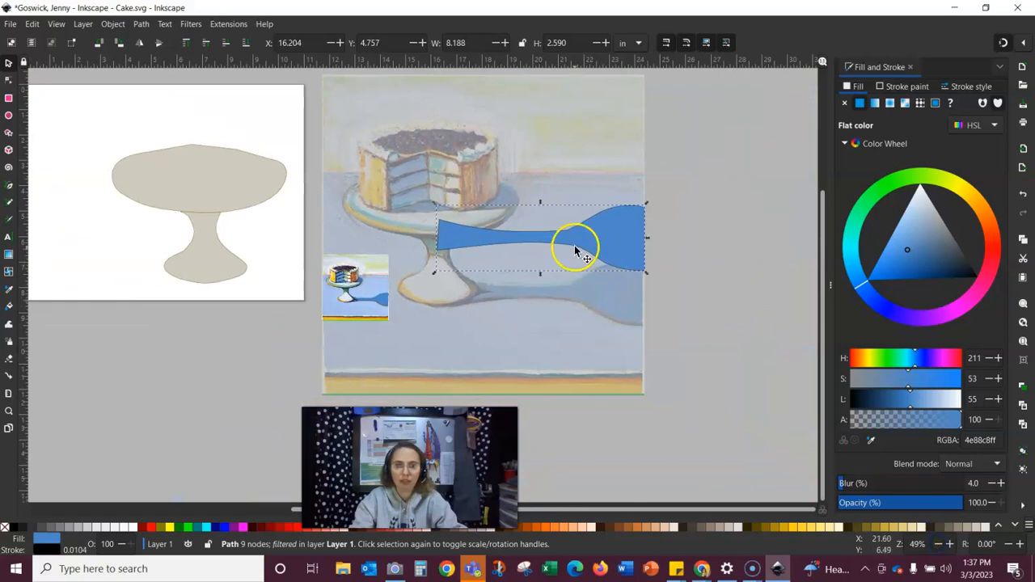
mouse_move(611, 232)
left_mouse_down()
mouse_move(358, 247)
mouse_move(259, 247)
mouse_move(262, 236)
left_mouse_up()
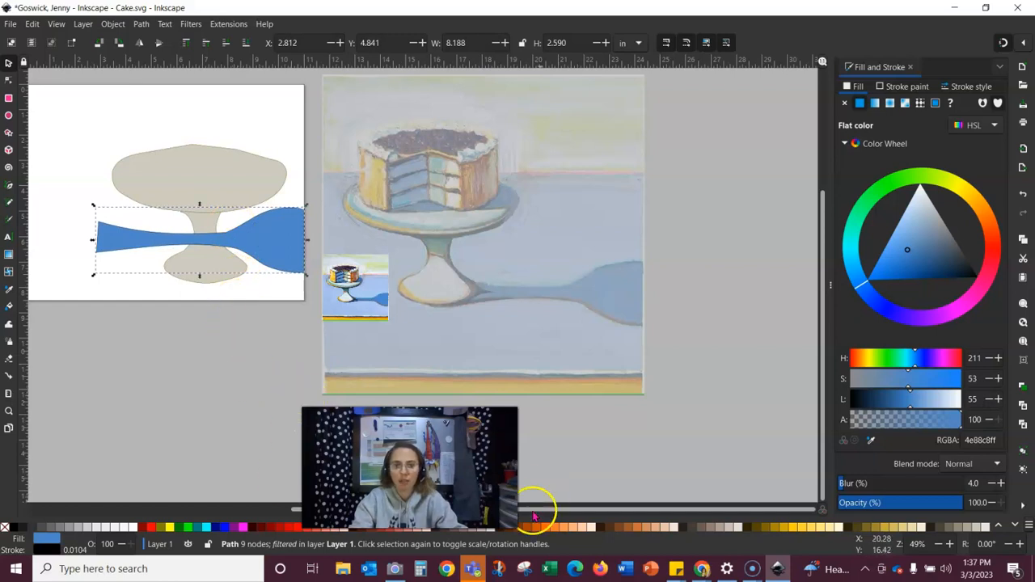
Step: Select both the cake stand's plate and base and move them up and left so the shadow starts at the base
key("space")
left_click_drag(196, 397, 339, 408)
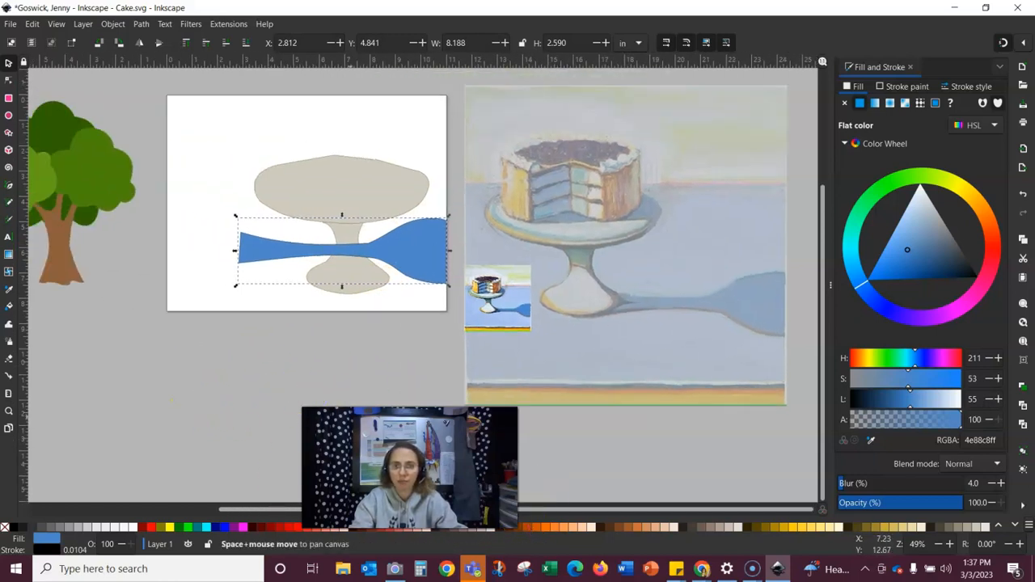
left_click(358, 189)
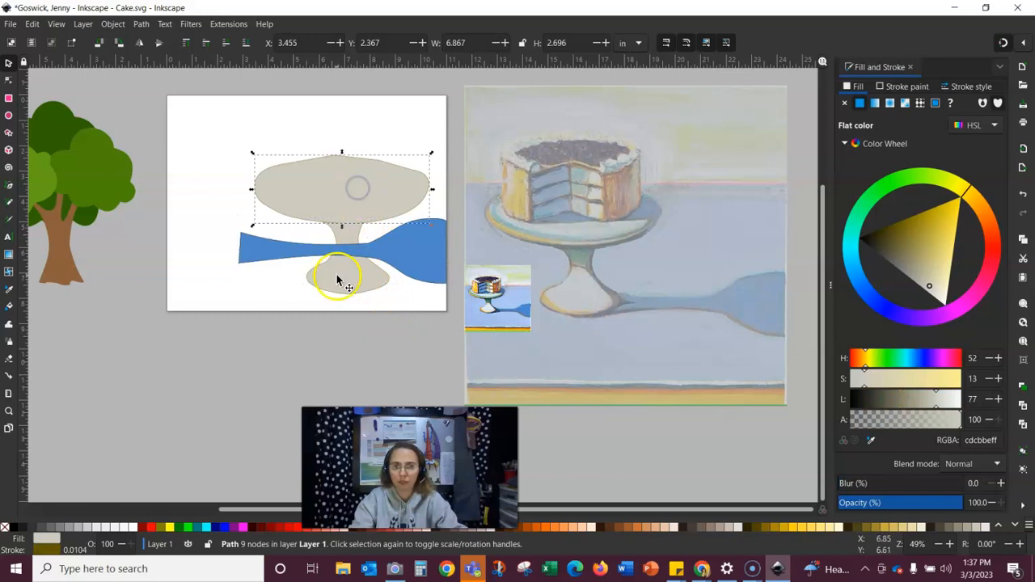
left_click(341, 289, "shift")
left_click_drag(342, 289, 231, 249)
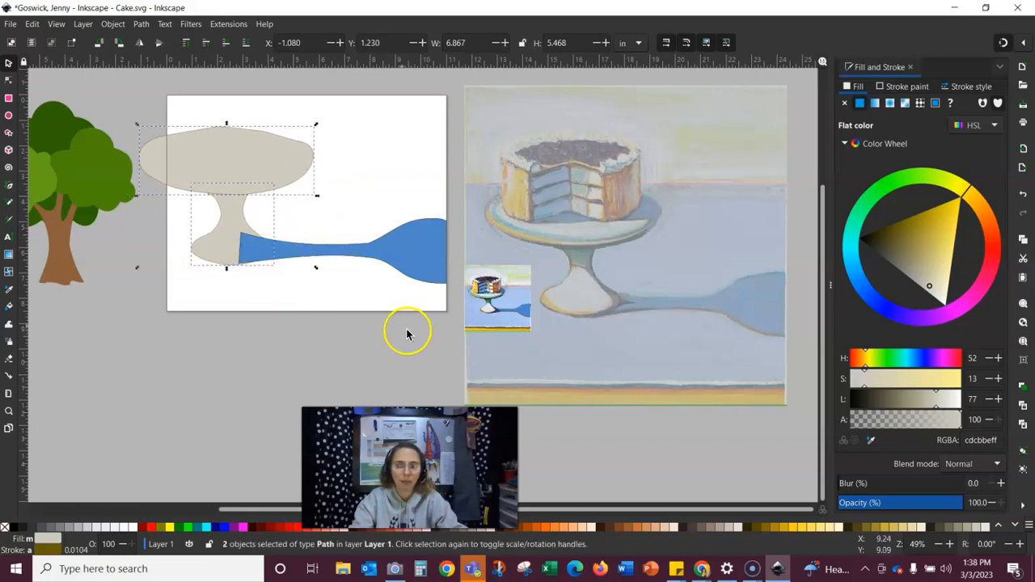
Step: Select the blue shadow shape and open Layers and Objects
left_click(405, 256)
right_click(397, 246)
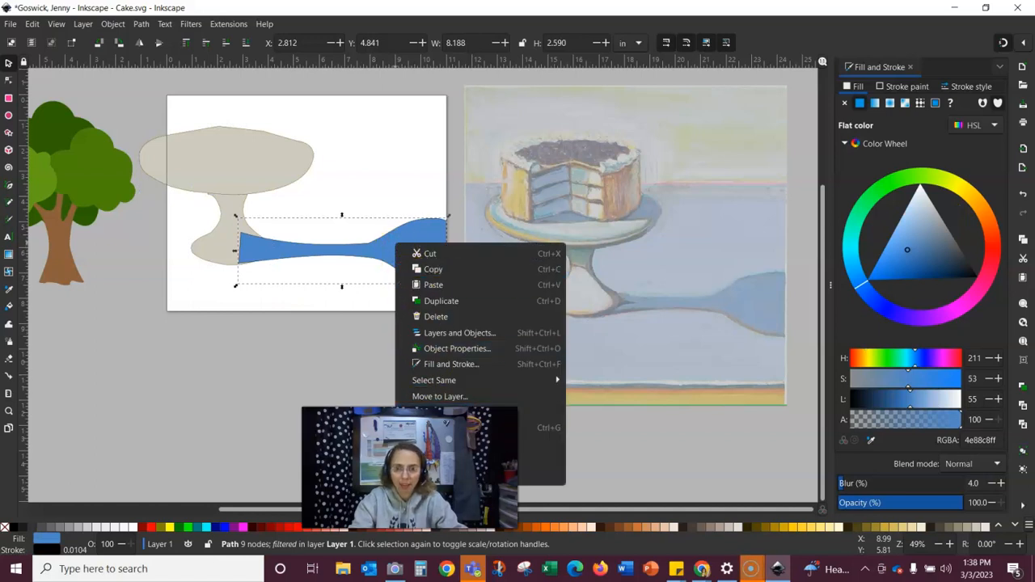
left_click(410, 468)
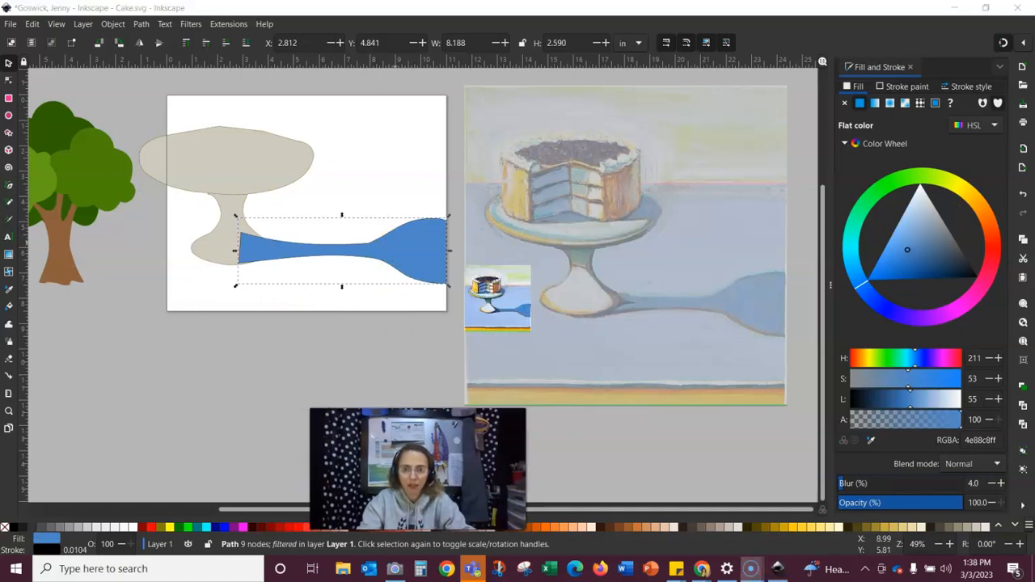
left_click_drag(411, 468, 810, 214)
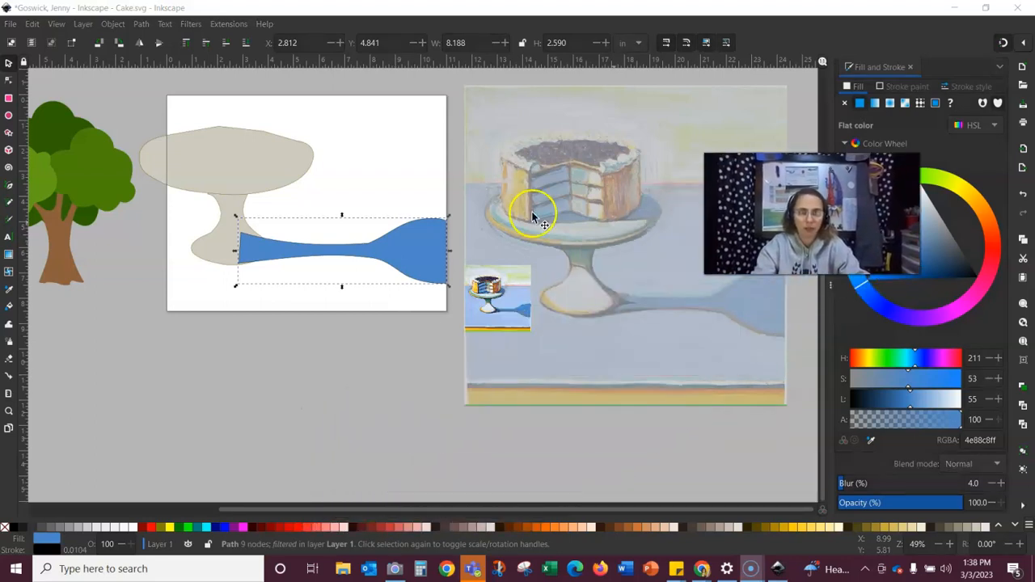
right_click(393, 246)
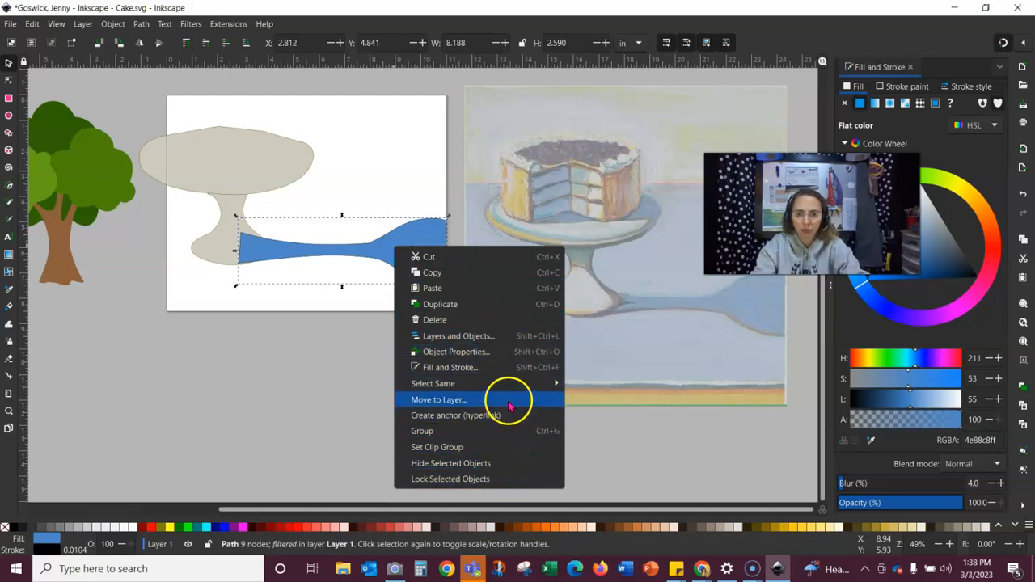
mouse_move(518, 388)
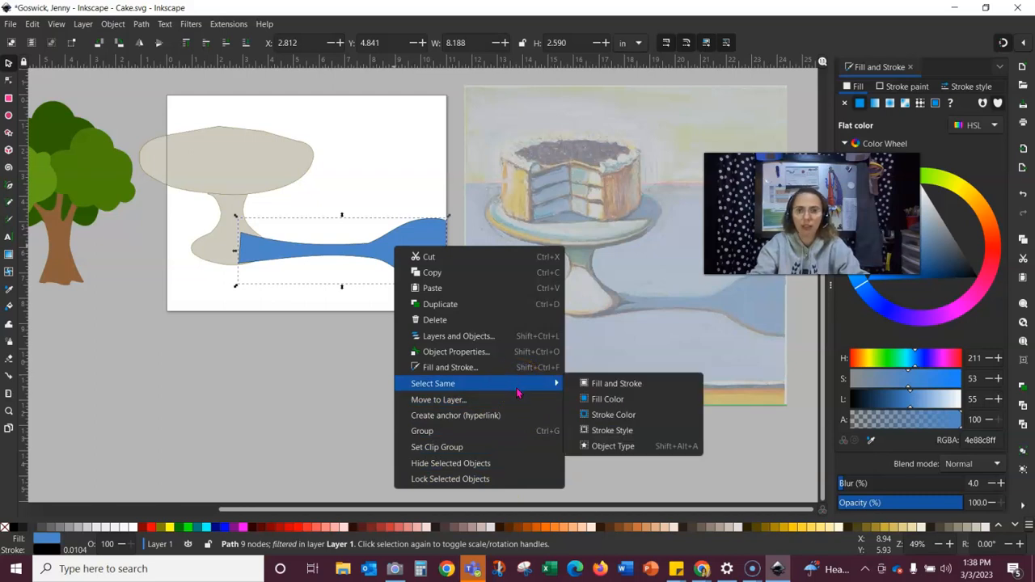
left_click(495, 342)
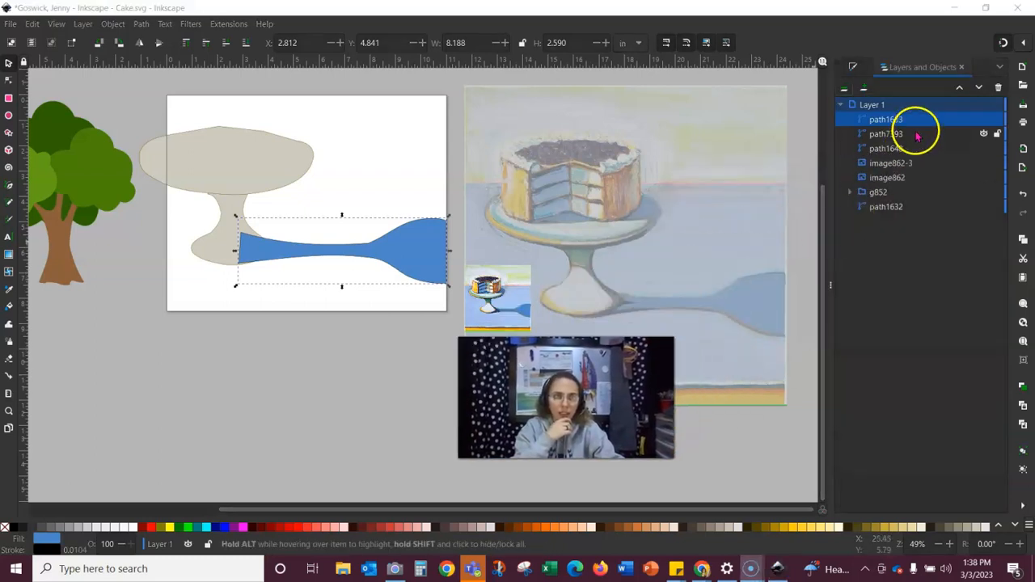
Step: Try to reorder the shadow path below the stand's paths, and identify the plate and base in the object list
left_click_drag(908, 119, 915, 165)
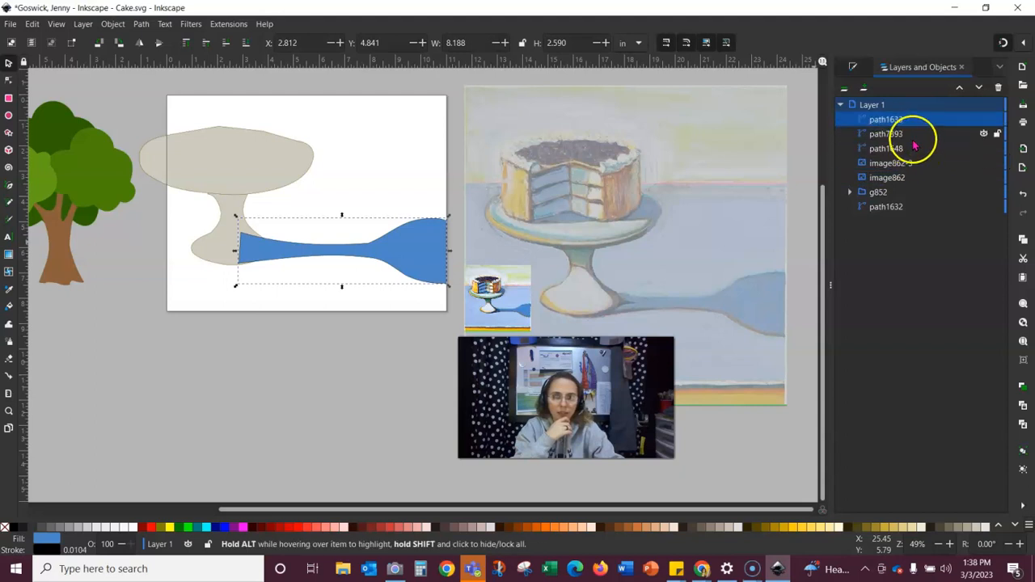
left_click(904, 136)
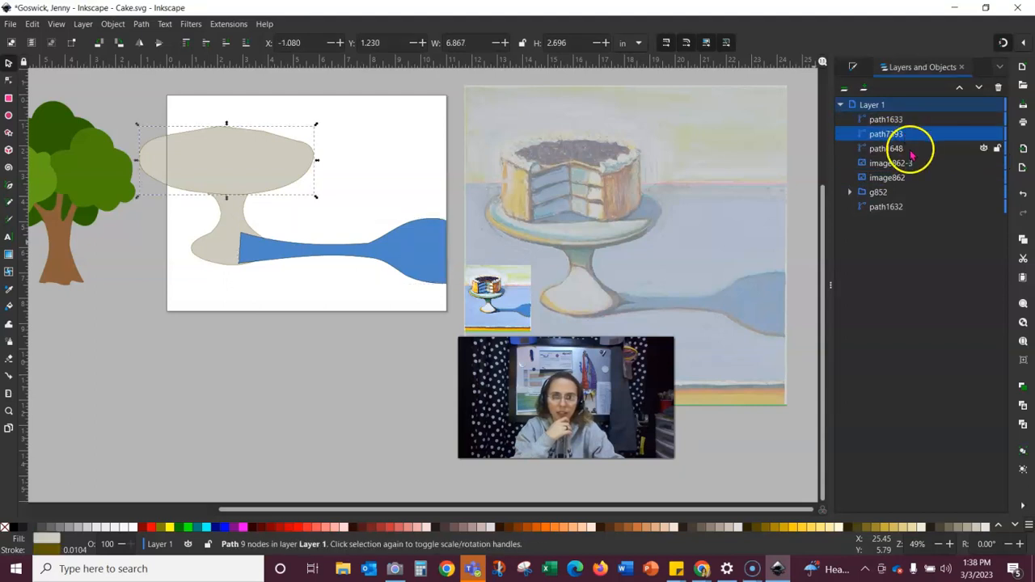
left_click(913, 152)
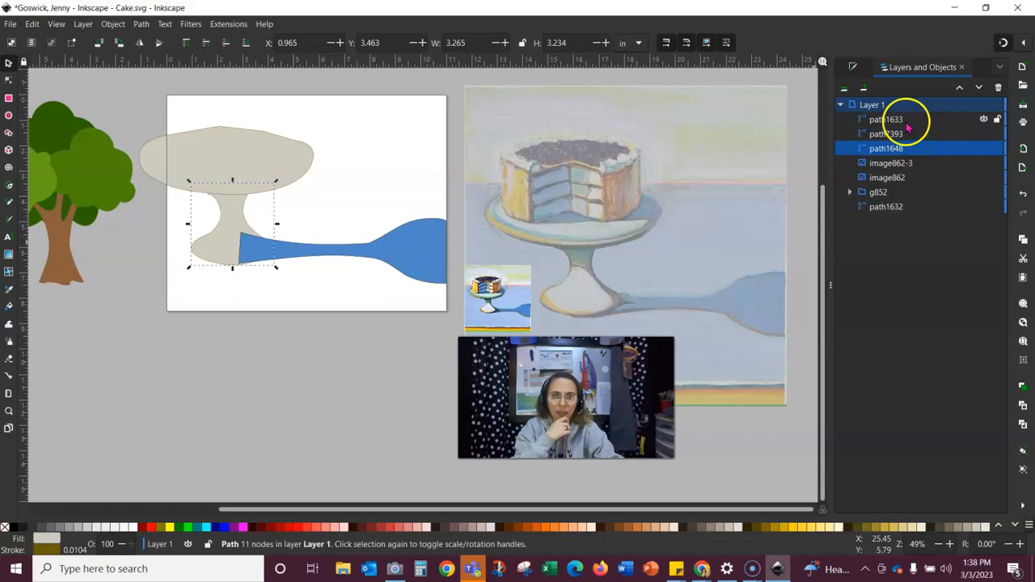
Step: Lower the shadow path two places in the object order so it sits behind the cake stand's plate and base
left_click(907, 121)
left_click_drag(906, 122, 910, 164)
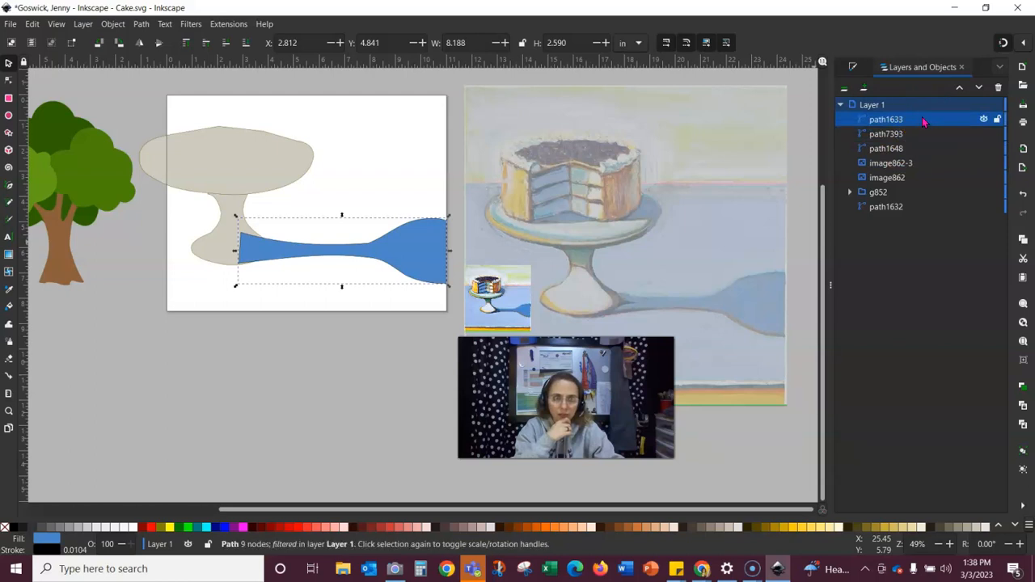
left_click(978, 88)
left_click(978, 88)
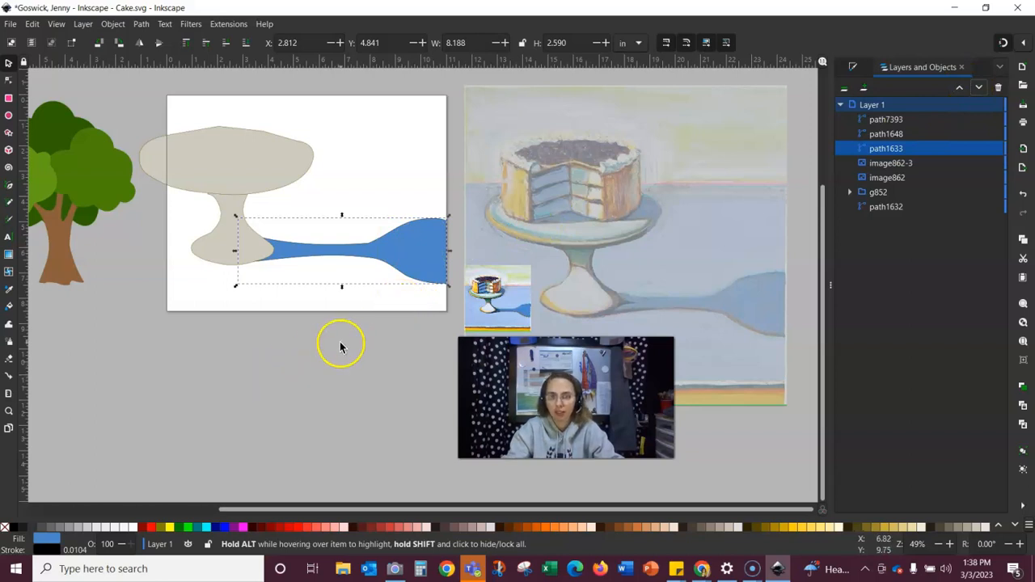
left_click(341, 388)
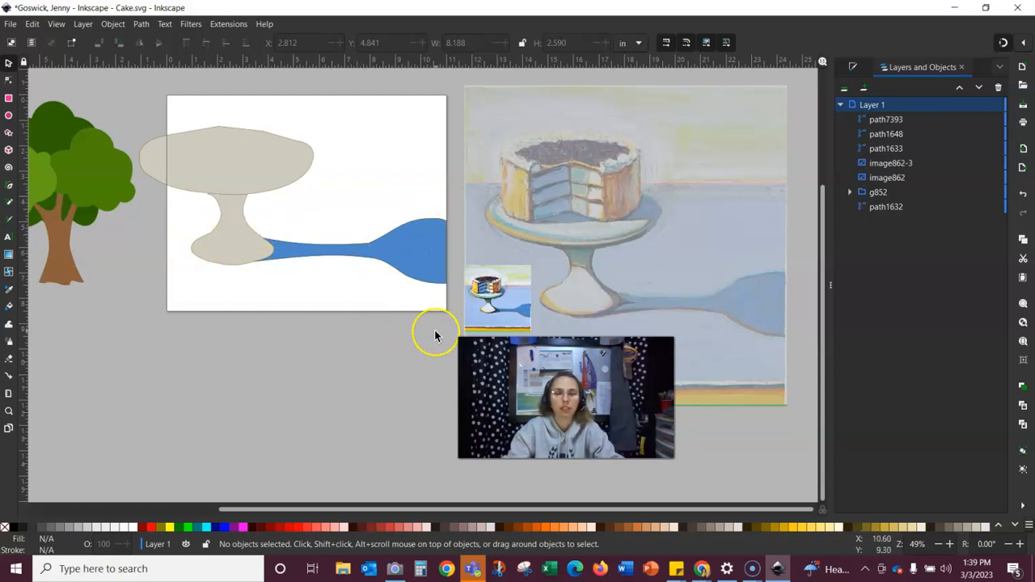
left_click(668, 285)
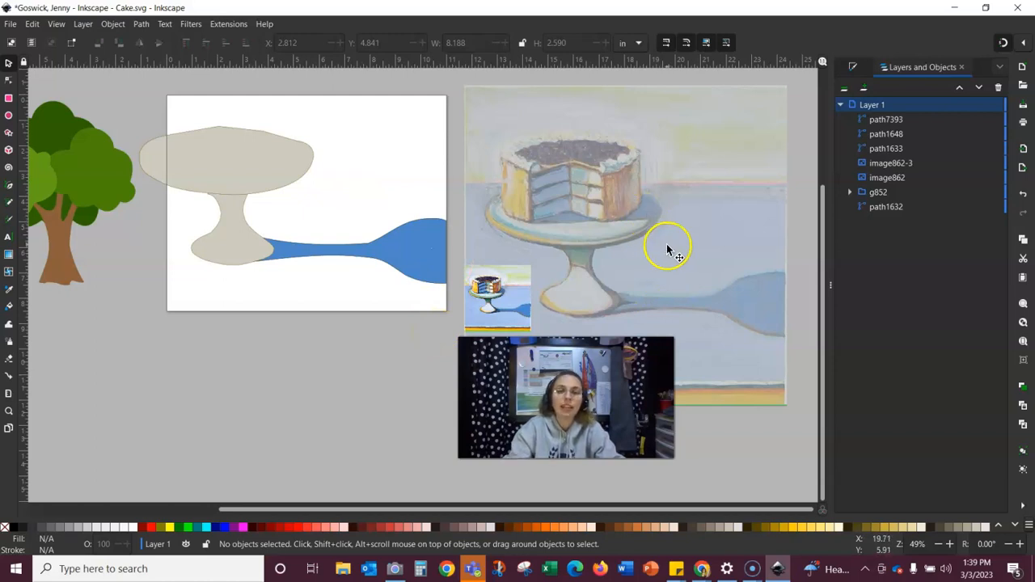
left_click_drag(599, 388, 904, 407)
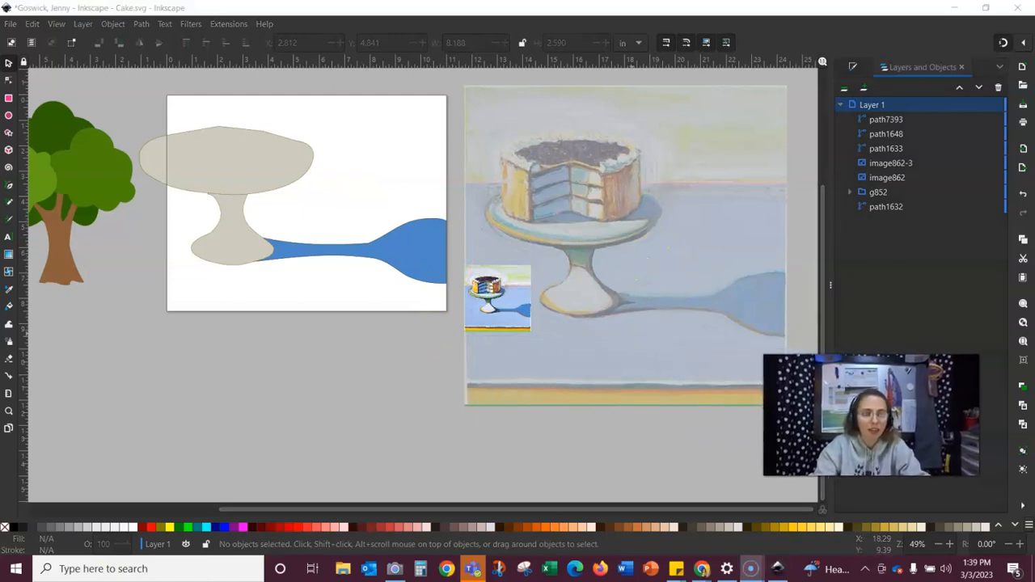
Step: Trace the cake's body on the enlarged reference as a closed straight-line Bezier path, including the notch where the slice is missing
left_click(950, 544)
left_click(950, 545)
left_click(951, 545)
left_click(951, 545)
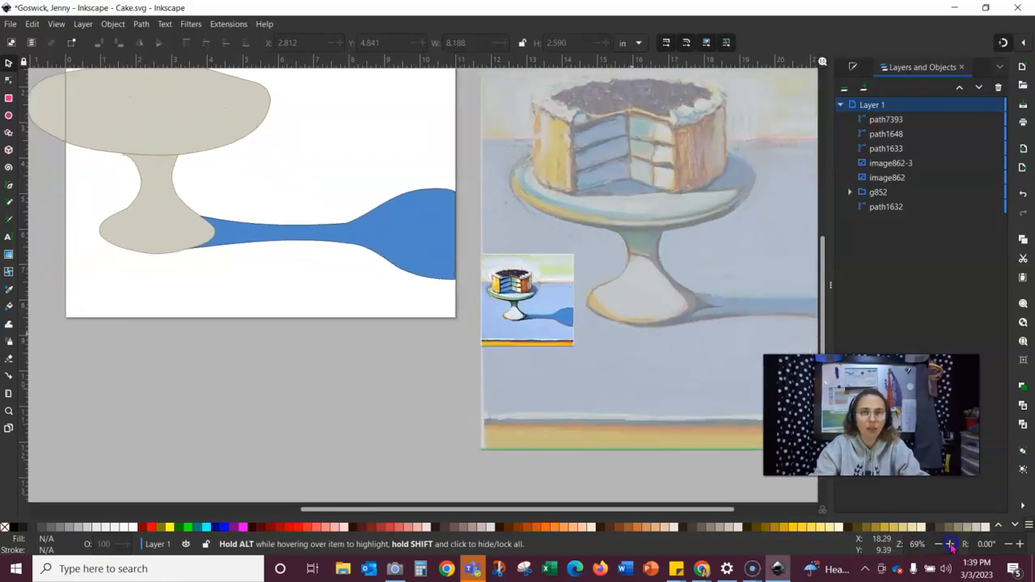
left_click(950, 544)
left_click(950, 544)
left_click(951, 545)
left_click(951, 545)
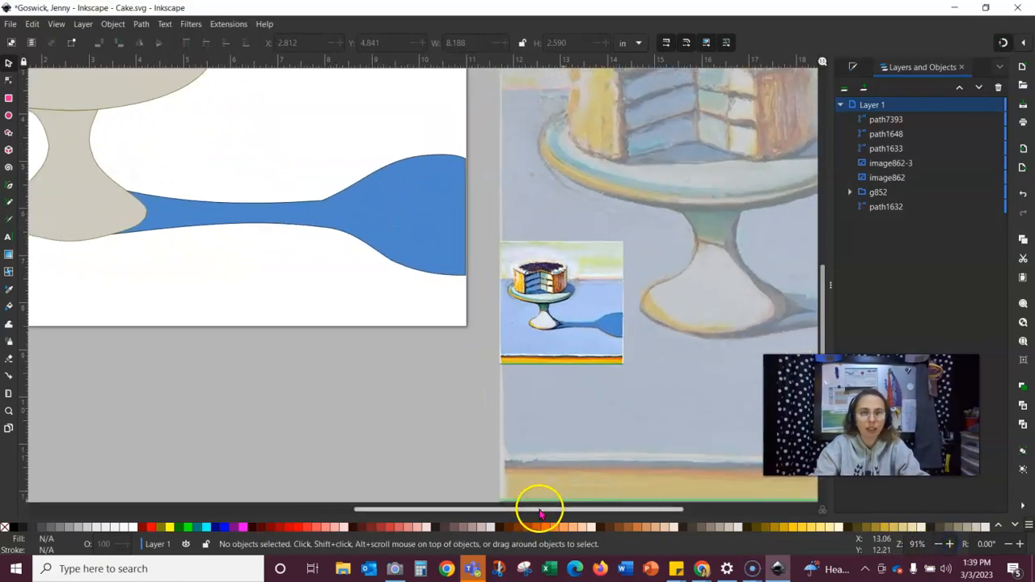
left_click_drag(539, 510, 628, 512)
scroll(599, 283, "up", 4)
scroll(605, 275, "up", 1)
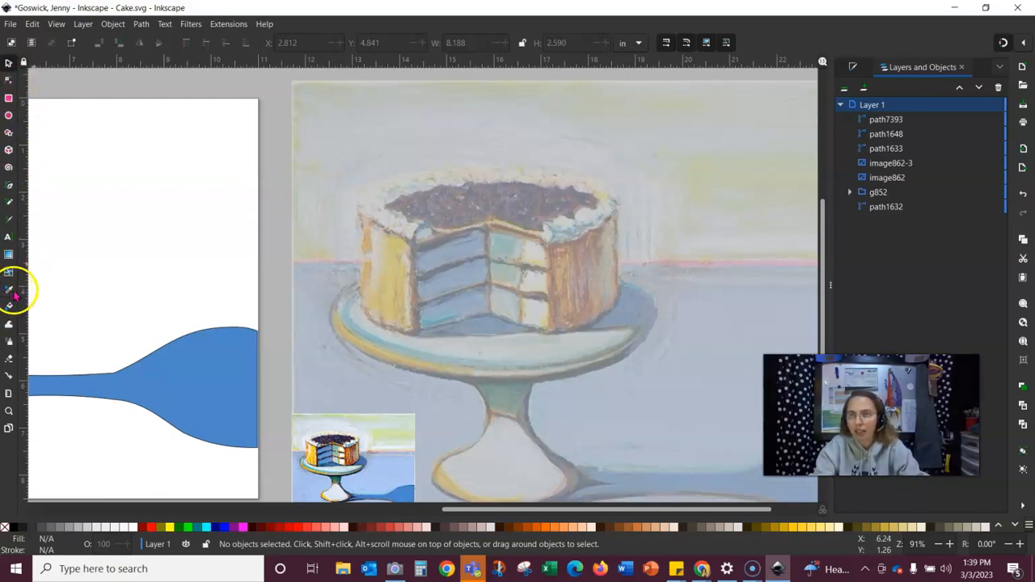
left_click(10, 185)
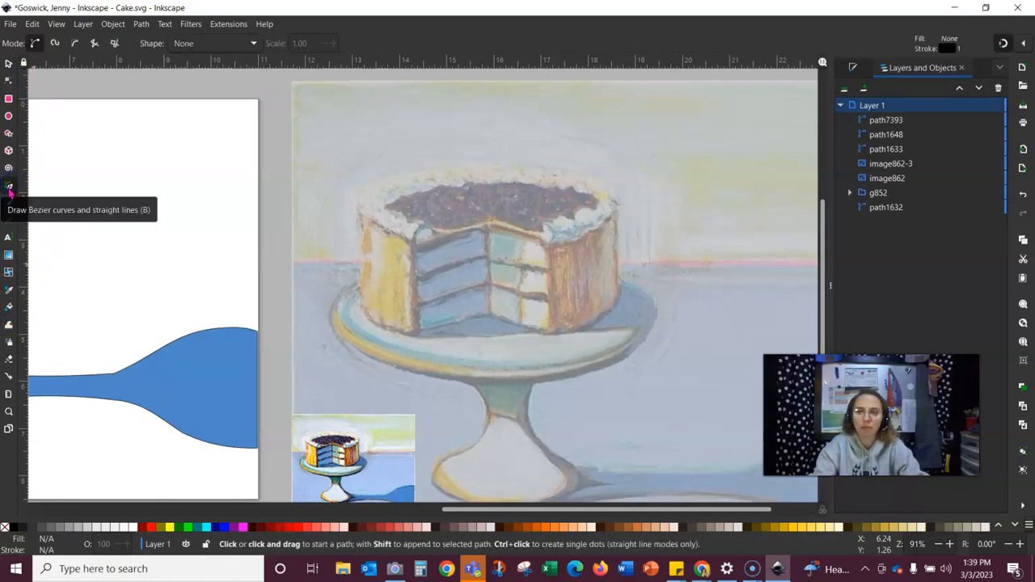
left_click(359, 210)
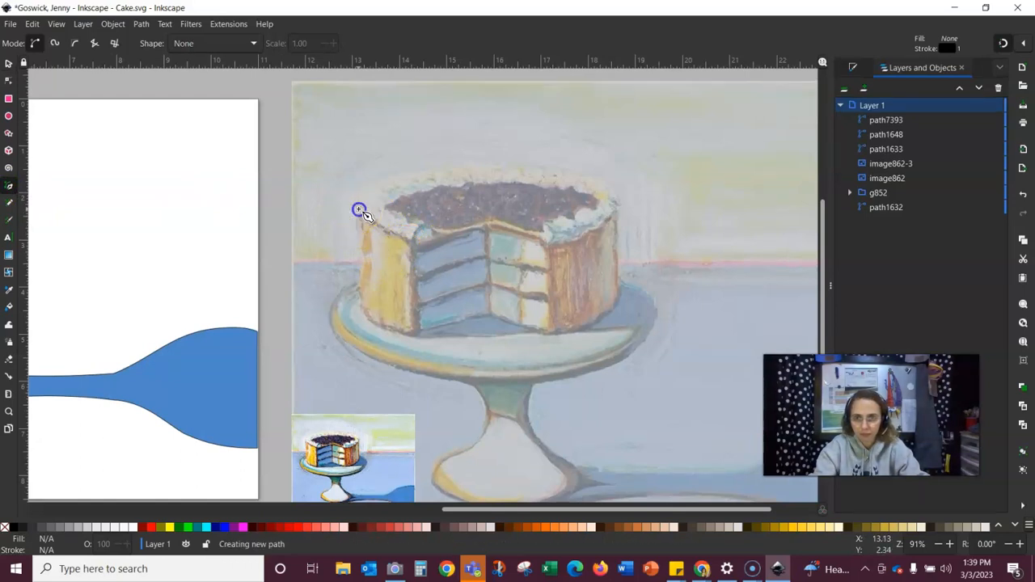
left_click(361, 310)
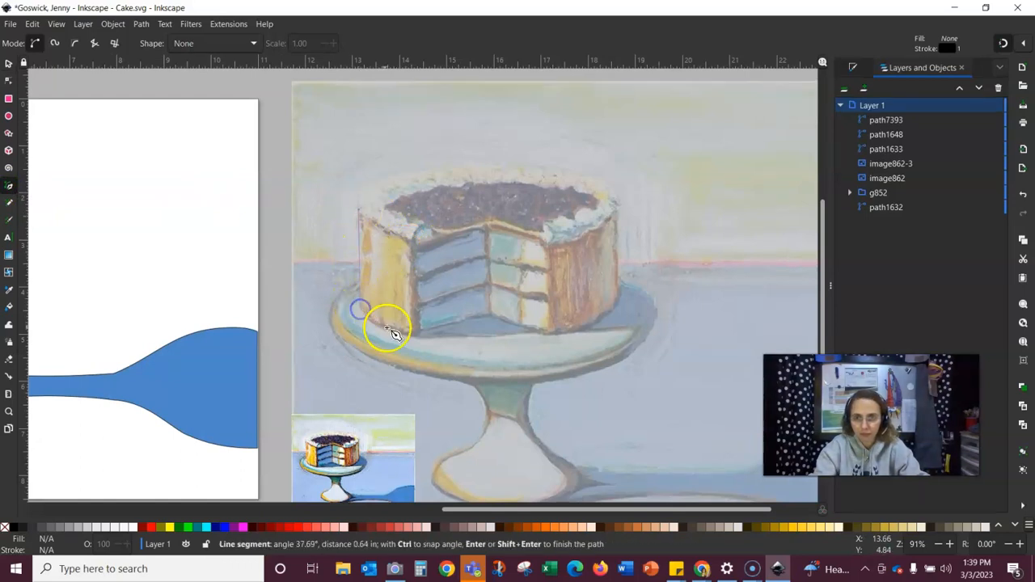
left_click(415, 336)
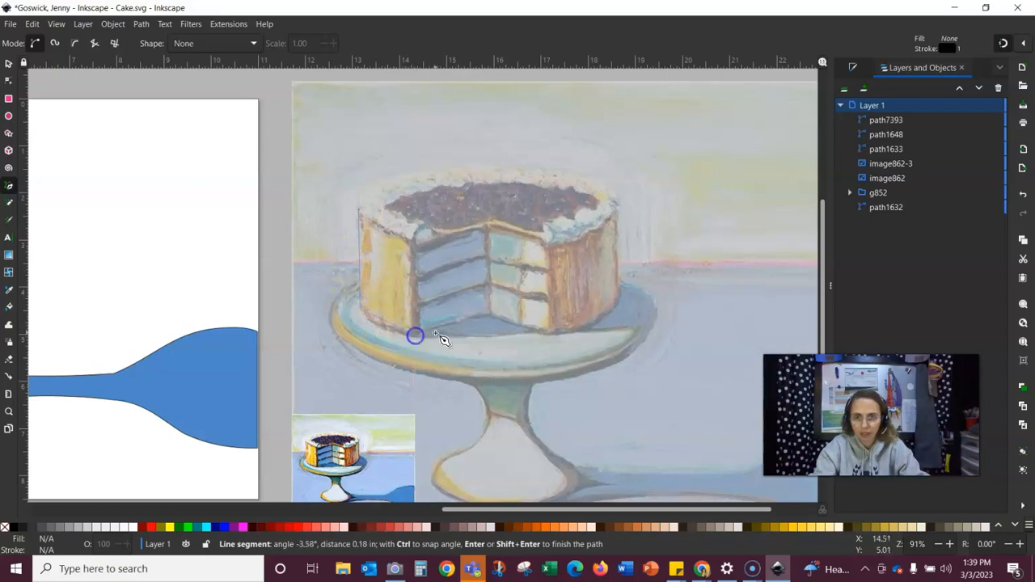
left_click(489, 315)
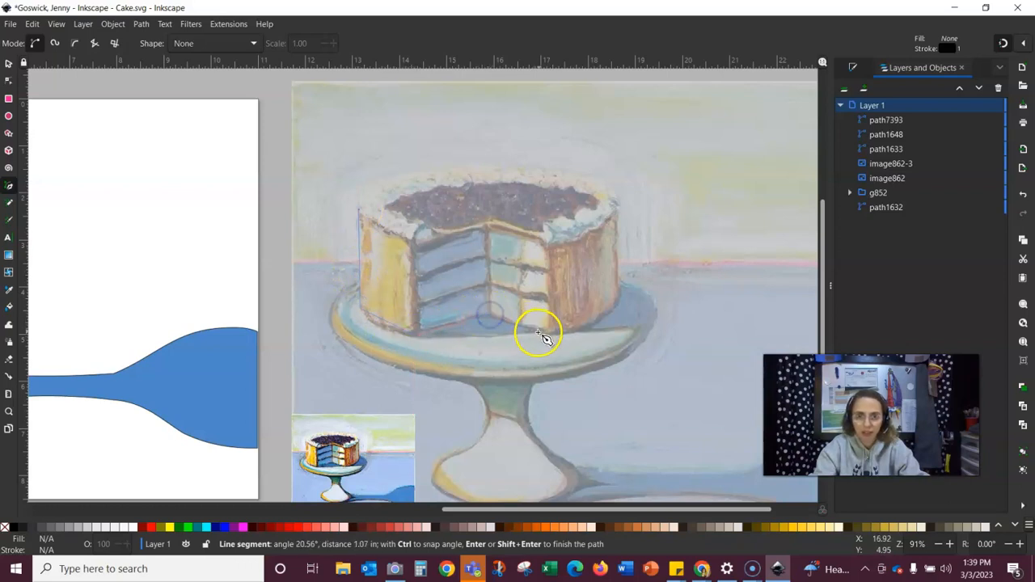
left_click(553, 335)
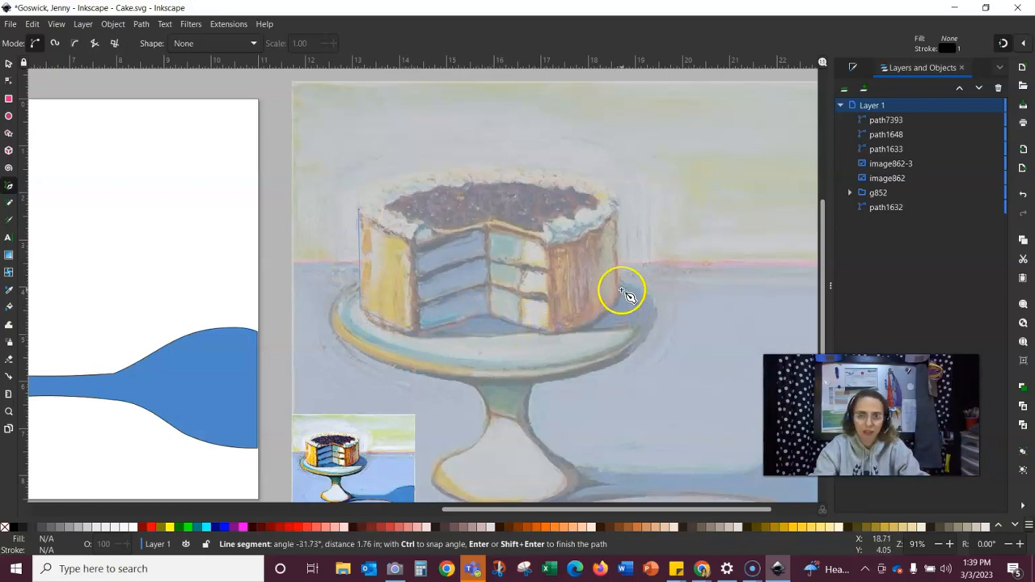
left_click(621, 289)
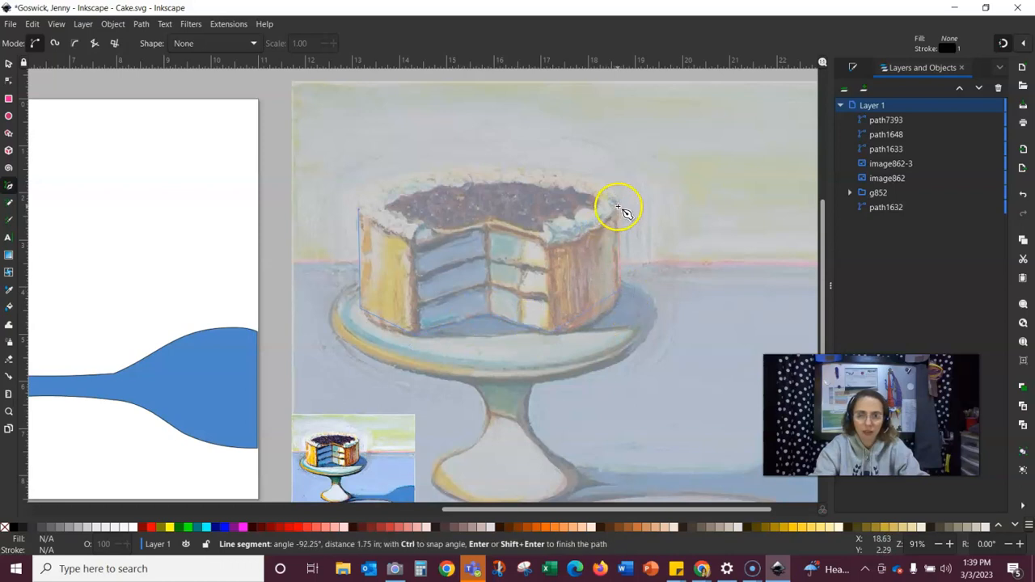
left_click(619, 205)
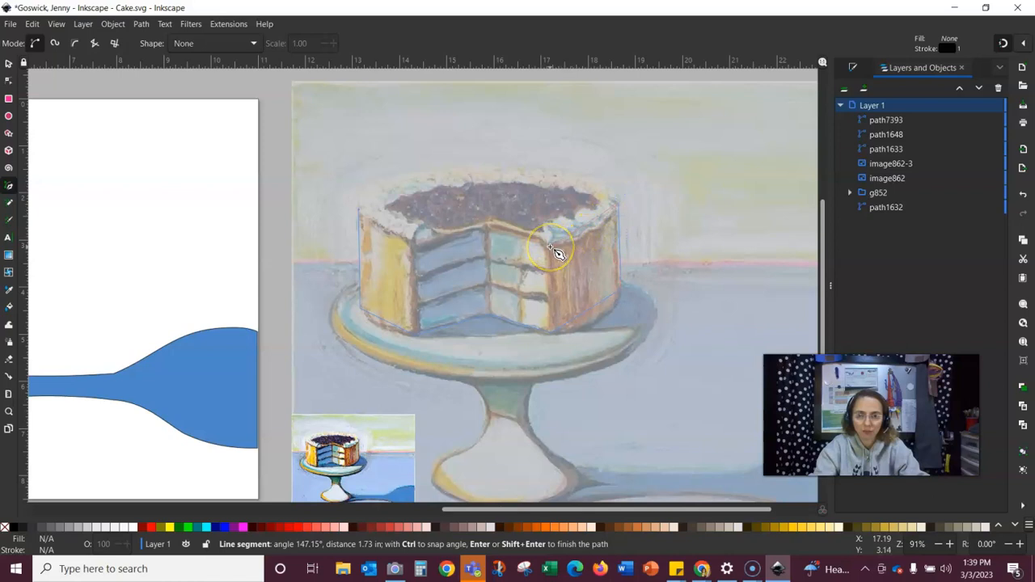
left_click(356, 209)
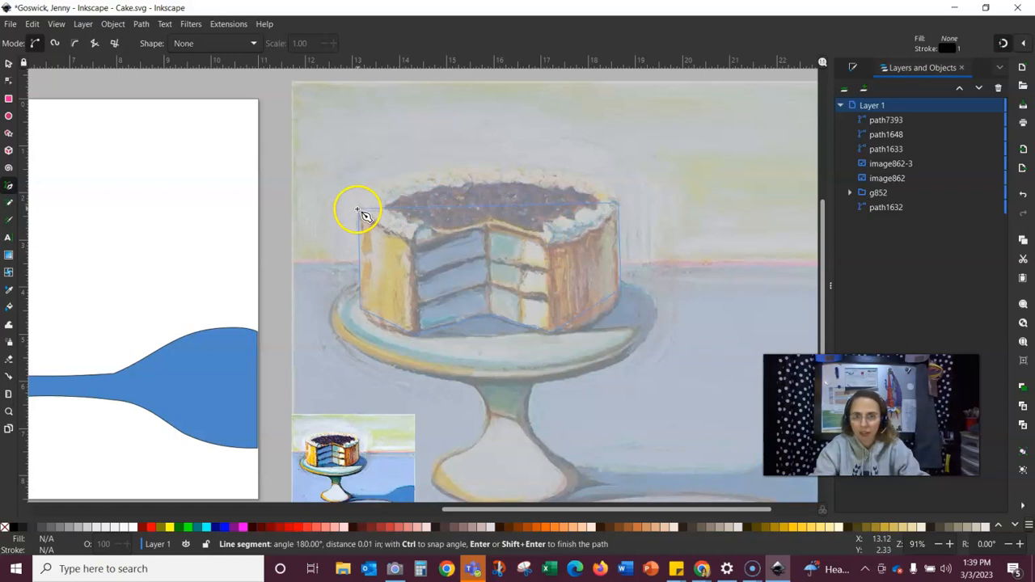
left_click(357, 208)
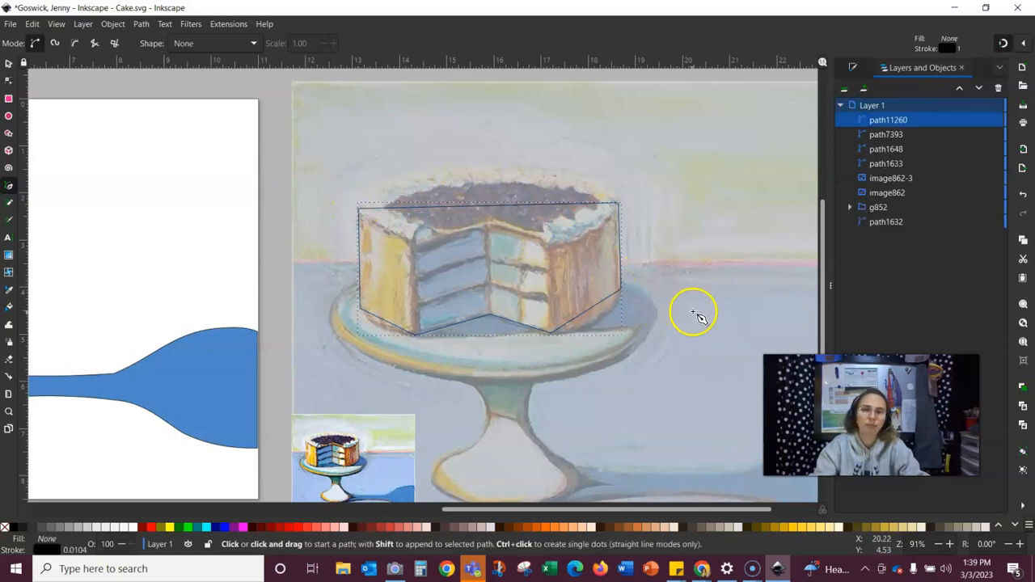
Step: Bend the cake outline's lower side edges into curves and move the front-left bottom corner node to about X 14.24, Y 5.05 in
left_click(9, 80)
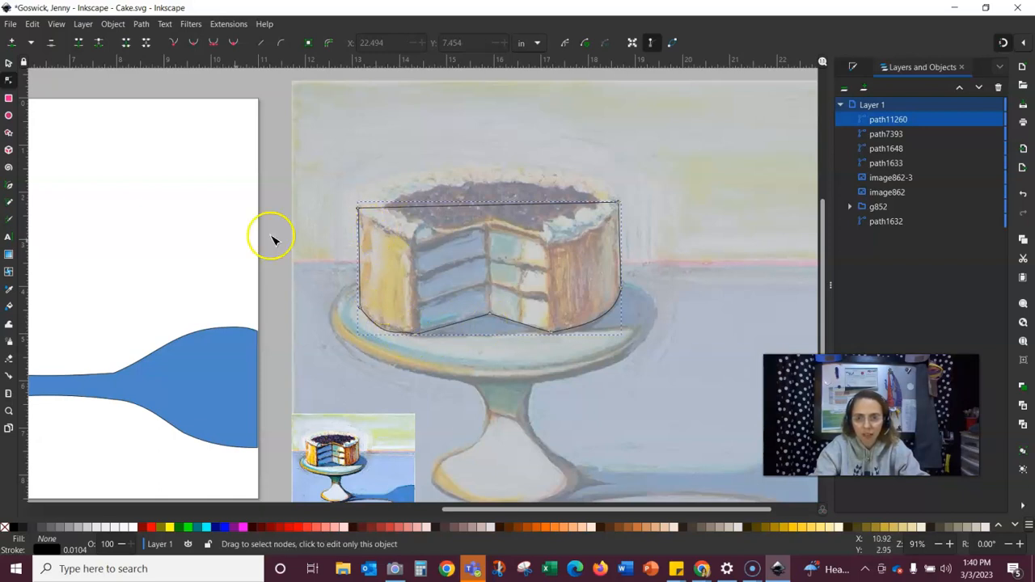
left_click(949, 544)
left_click(949, 544)
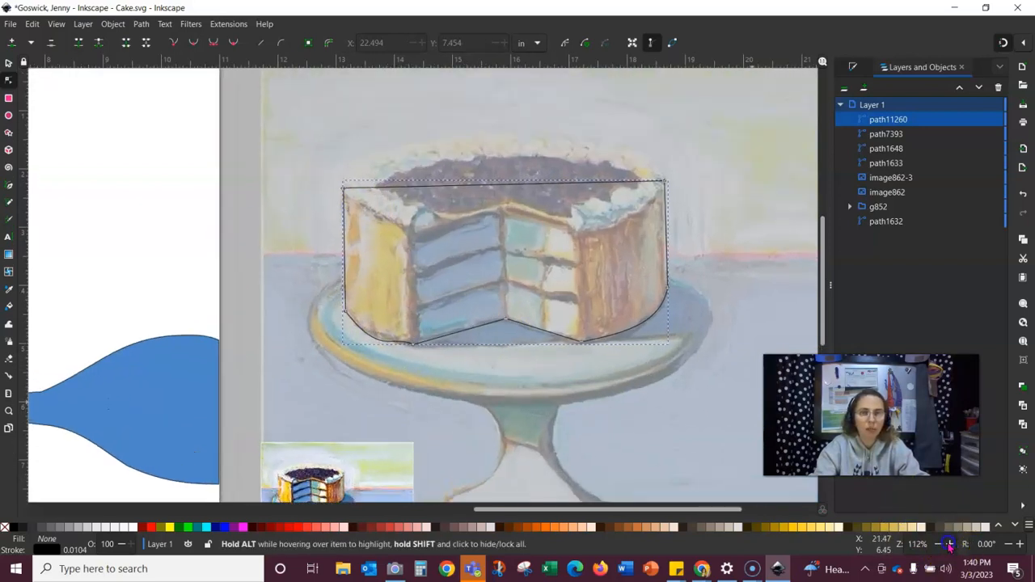
left_click(950, 543)
left_click(950, 543)
left_click(949, 543)
left_click(950, 544)
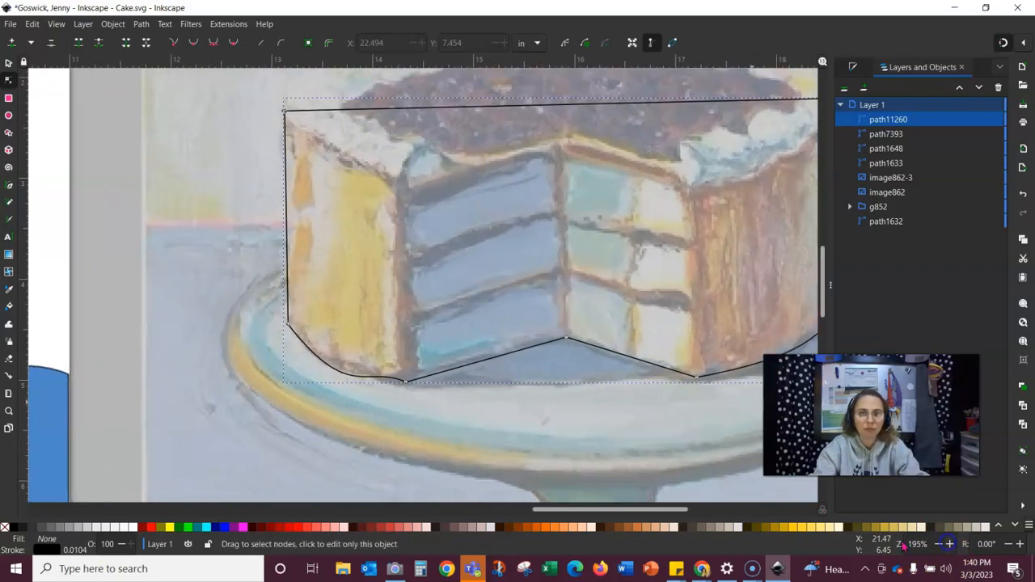
left_click(407, 380)
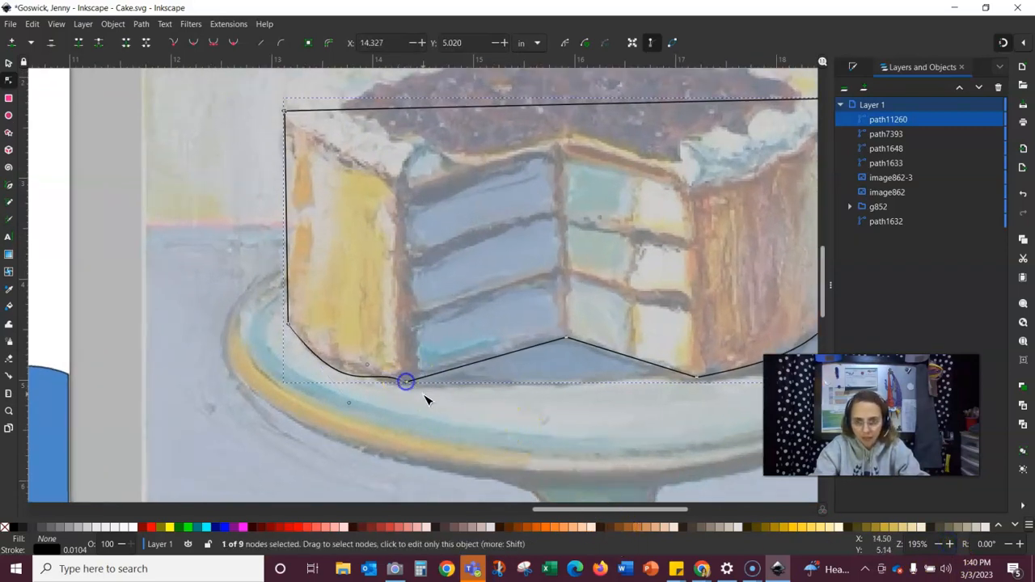
left_click_drag(365, 363, 392, 391)
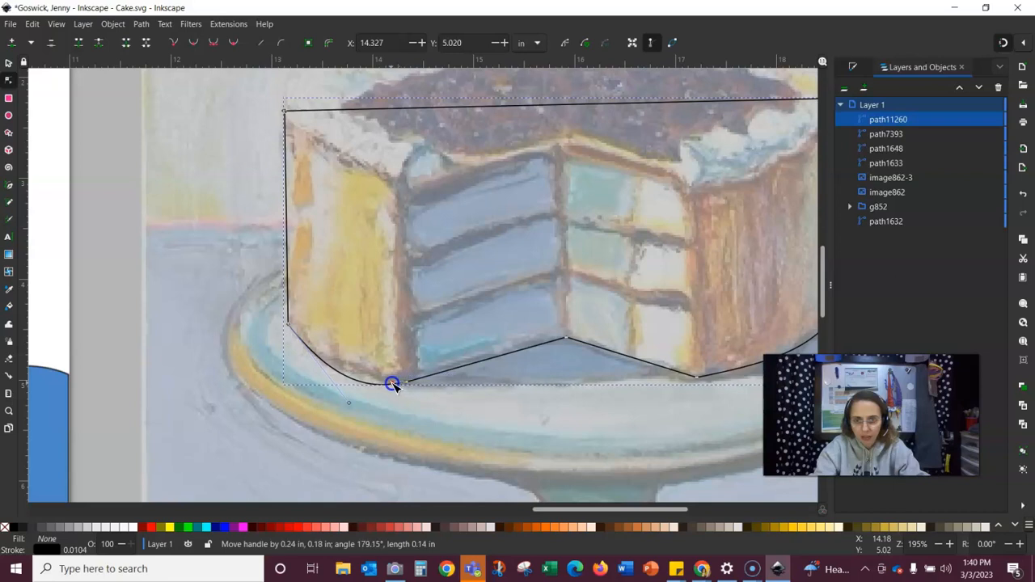
left_click_drag(395, 389, 396, 388)
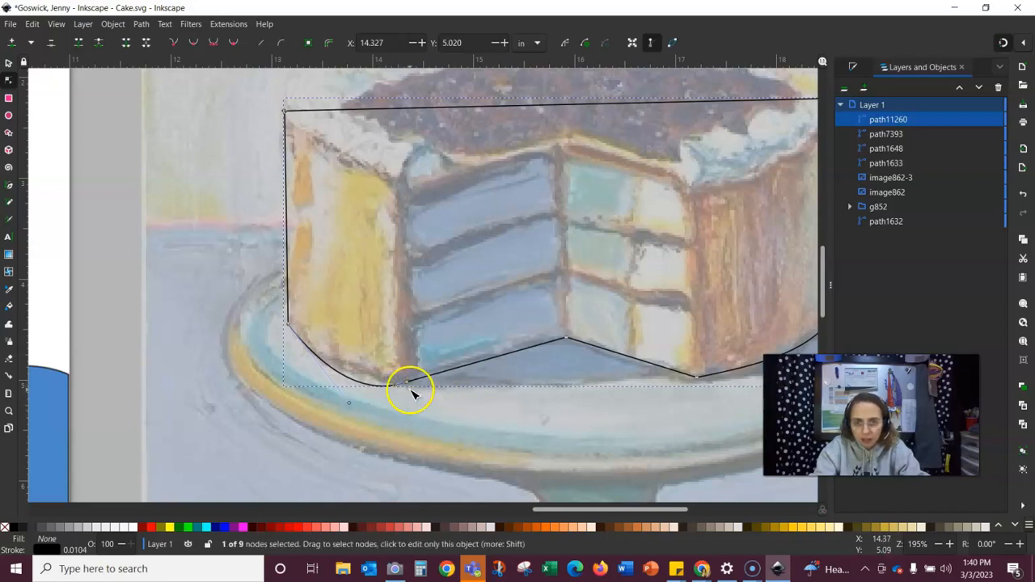
left_click_drag(401, 392, 377, 381)
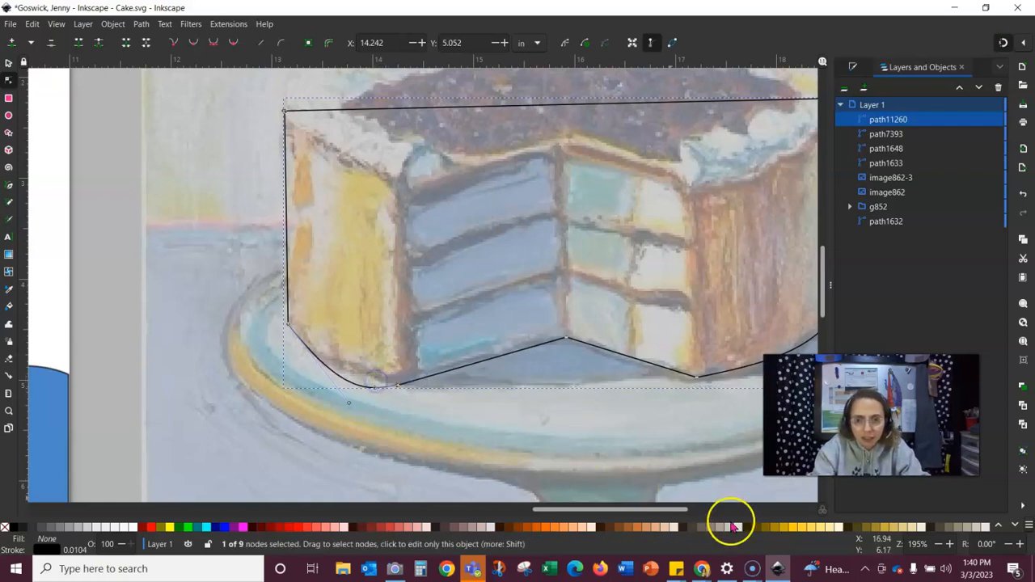
Step: Reshape the lower-left curve using the handles of both its end nodes so it follows the cake's bottom edge
left_click(949, 545)
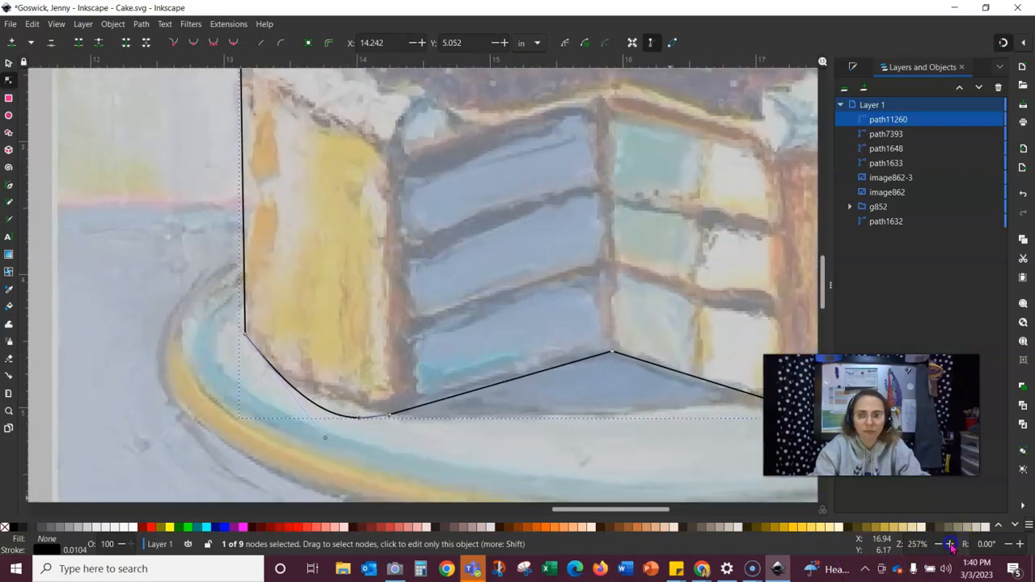
key("space")
left_click_drag(547, 471, 511, 344)
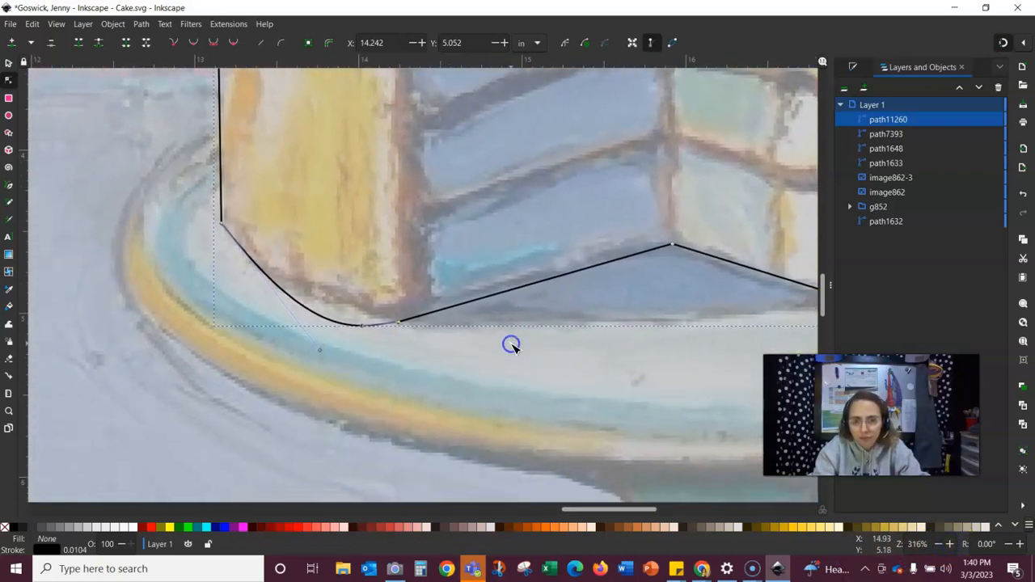
left_click(312, 332)
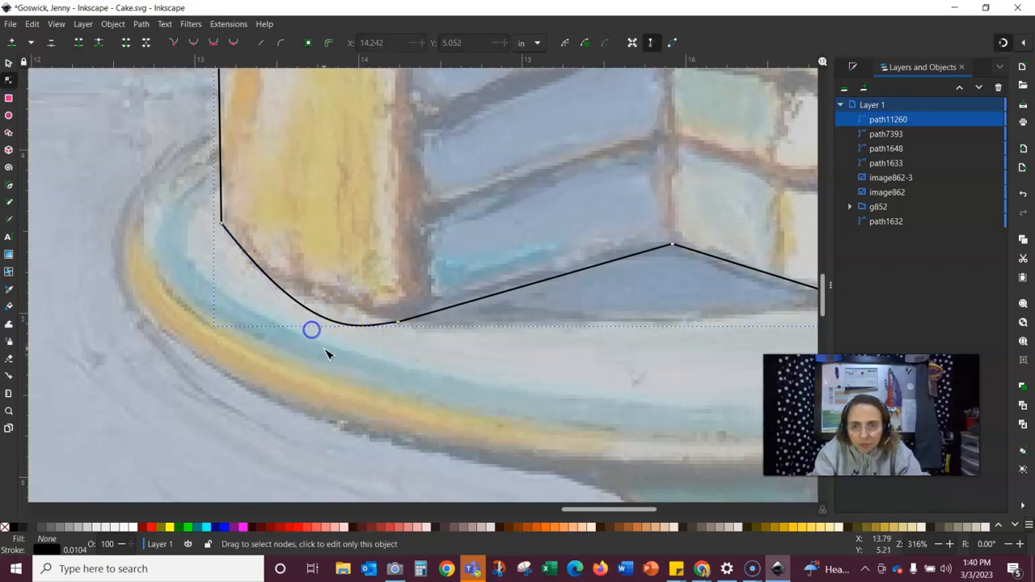
left_click(328, 321)
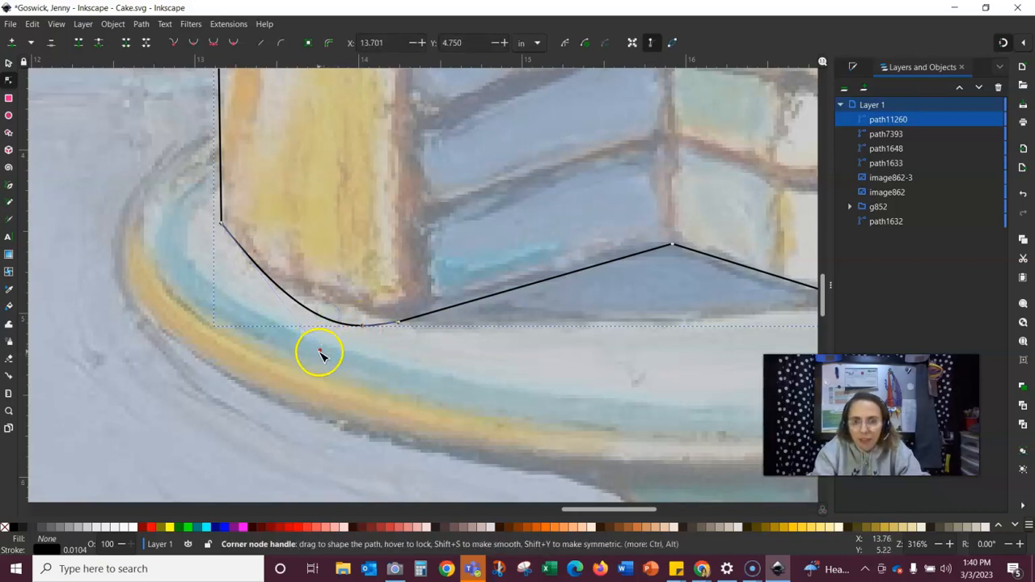
left_click_drag(318, 350, 265, 280)
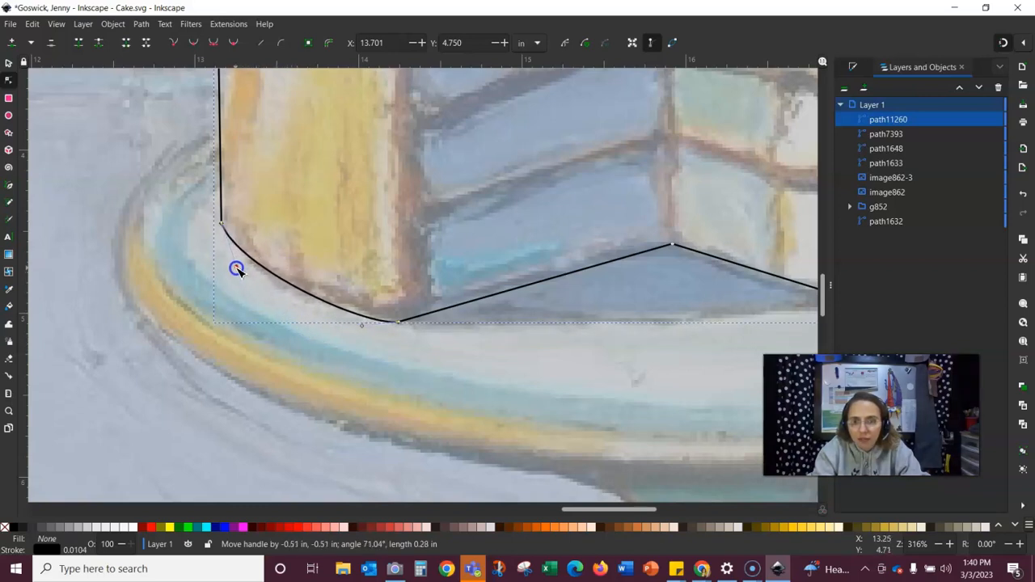
left_click_drag(230, 269, 229, 269)
left_click(398, 322)
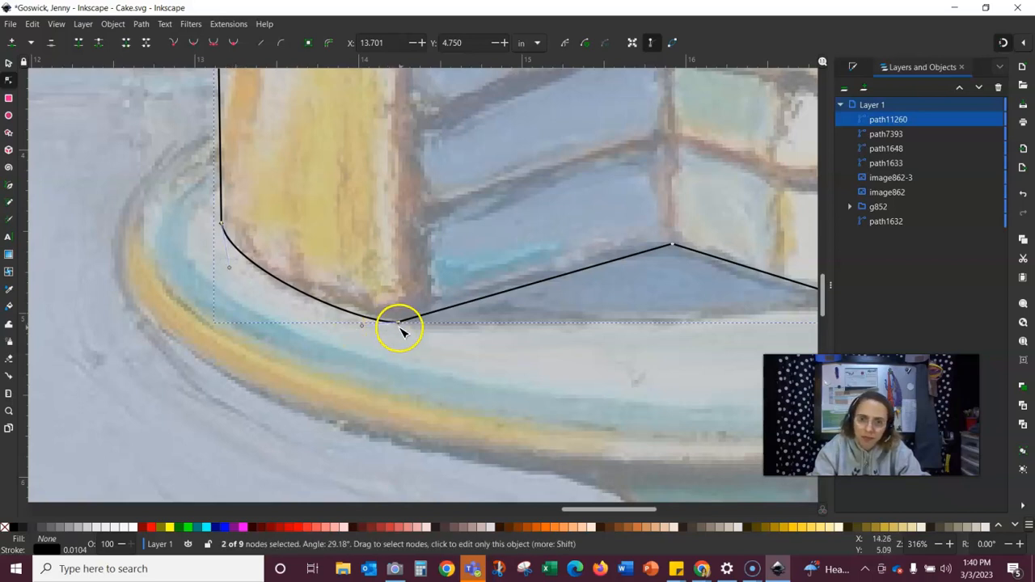
left_click_drag(361, 324, 348, 317)
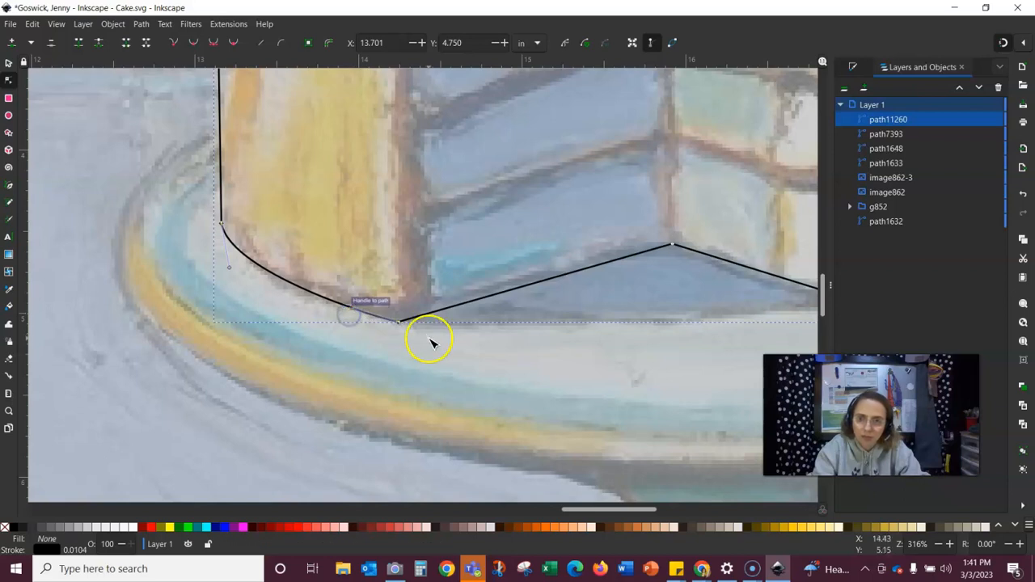
Step: Examine the whole traced cake outline against the reference and check its fill settings
scroll(412, 340, "up", 10)
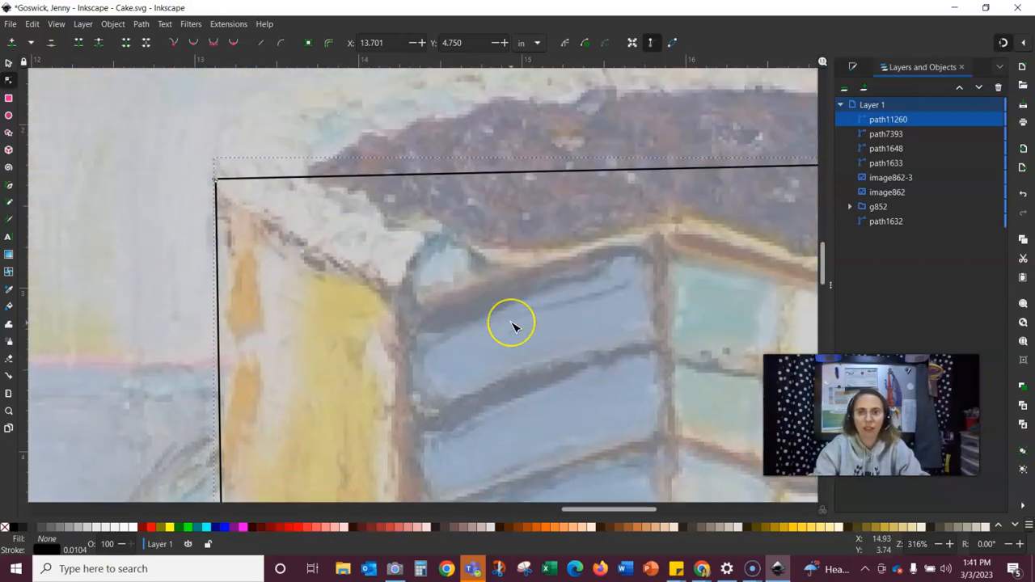
scroll(513, 326, "down", 10)
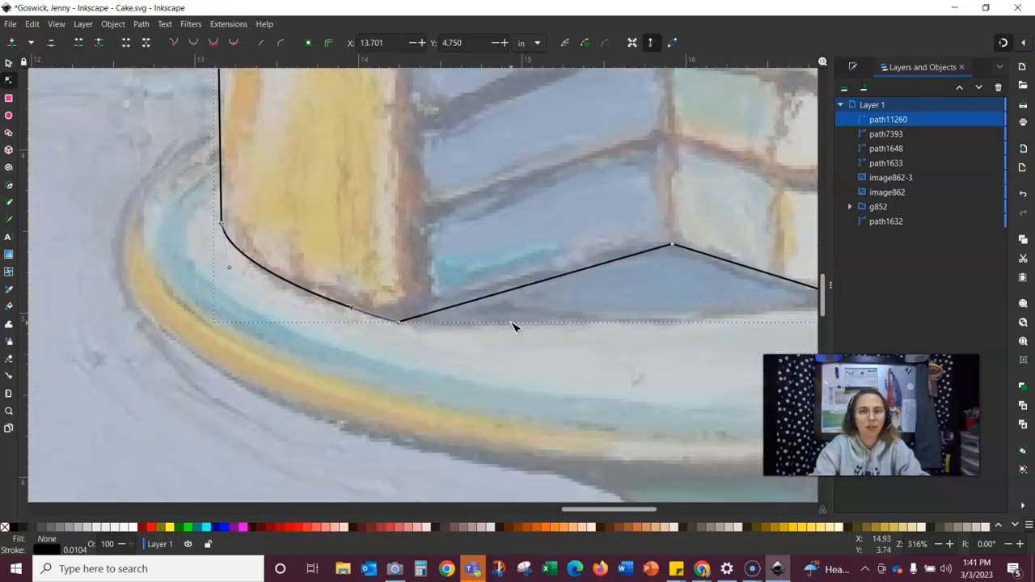
left_click(939, 544)
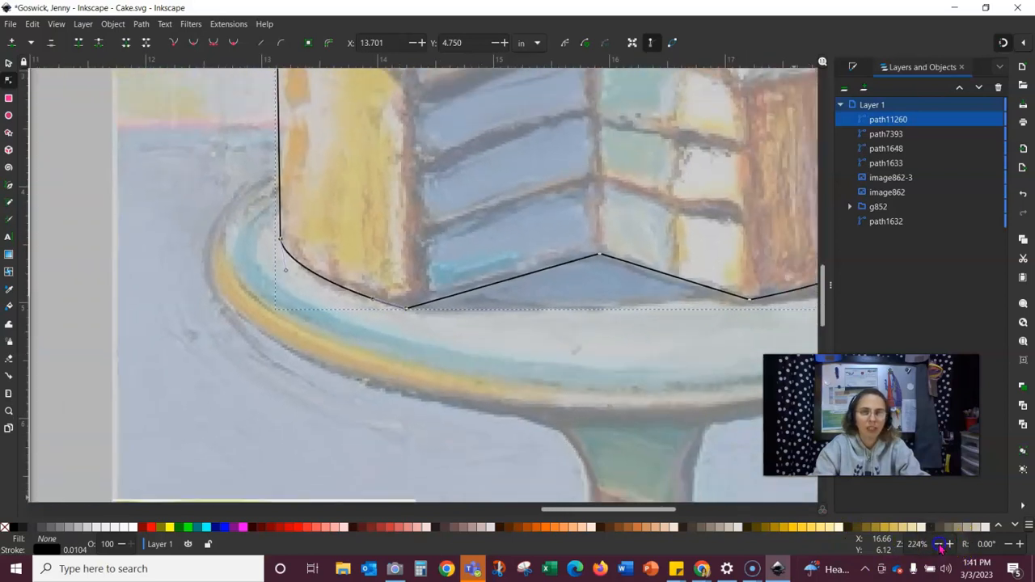
left_click(939, 545)
left_click(939, 545)
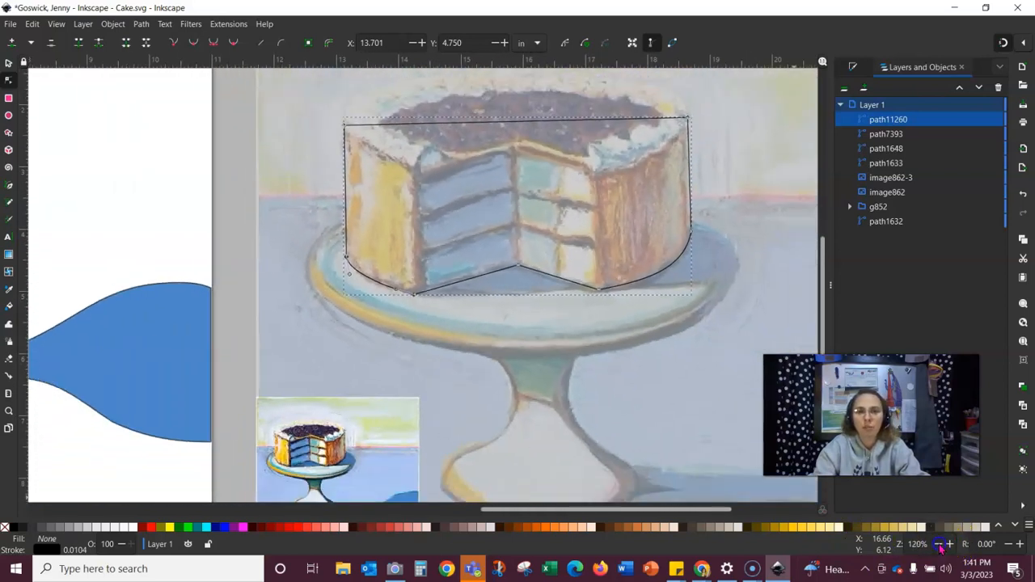
left_click(939, 544)
left_click(939, 544)
left_click(939, 544)
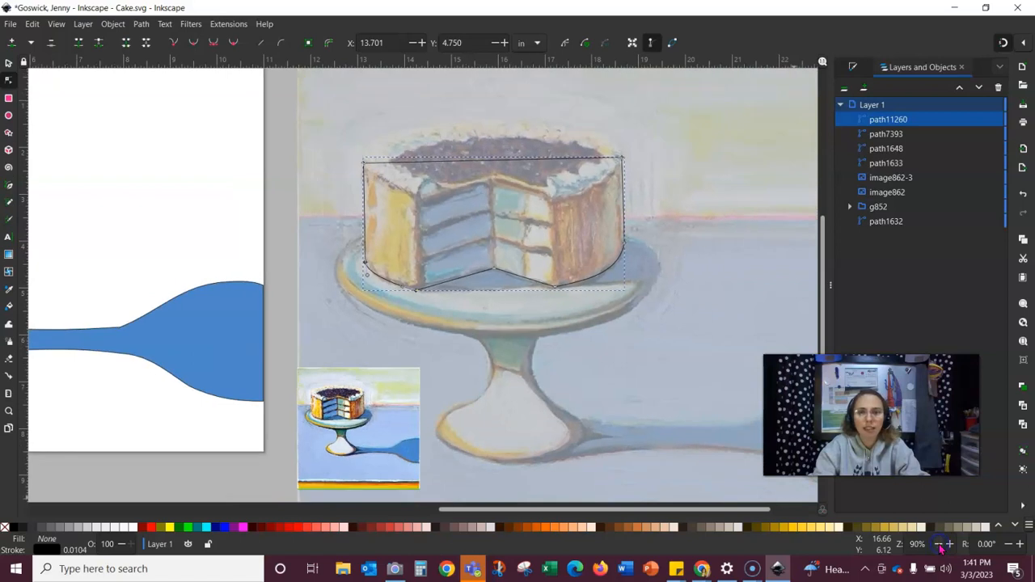
left_click(939, 544)
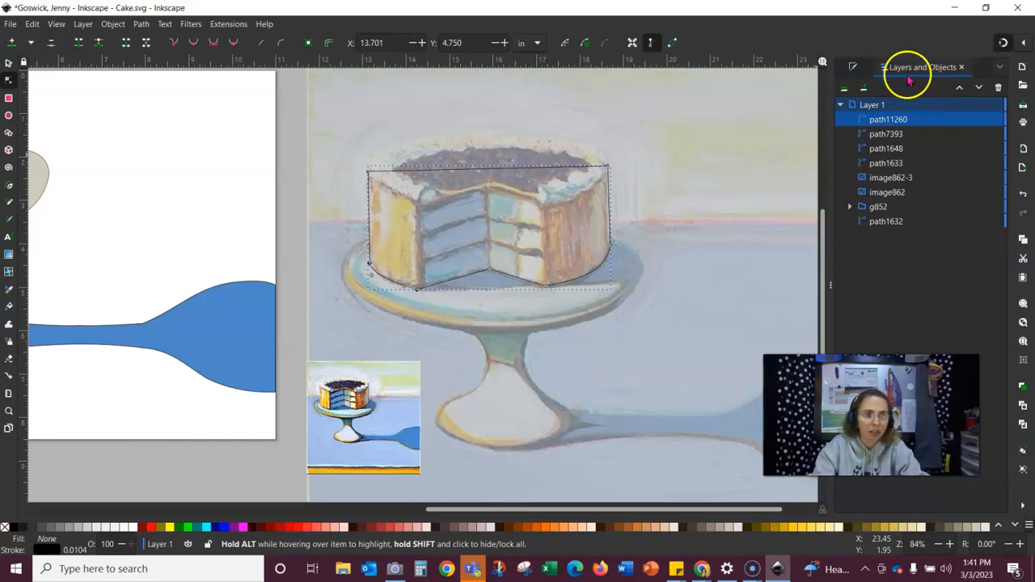
left_click(854, 67)
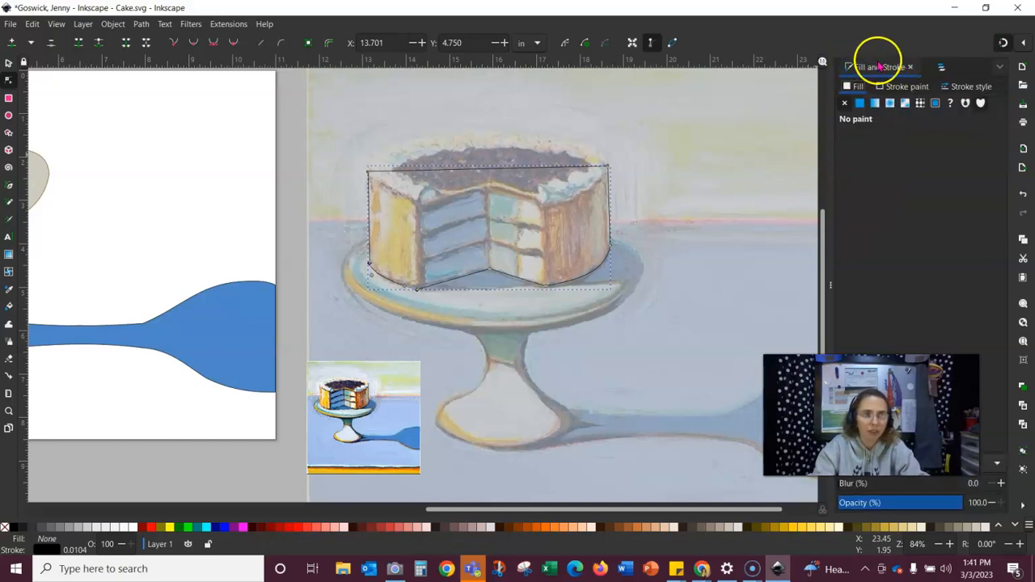
left_click(943, 69)
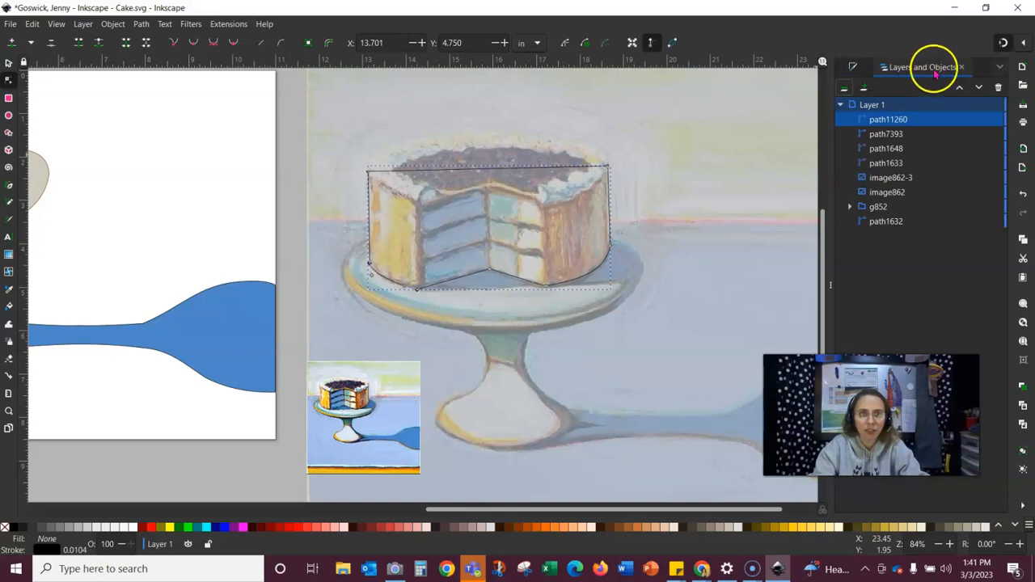
Step: Give the cake body a flat orange fill (e5a503ff) sampled from the cake's side in the small reference painting
left_click(853, 69)
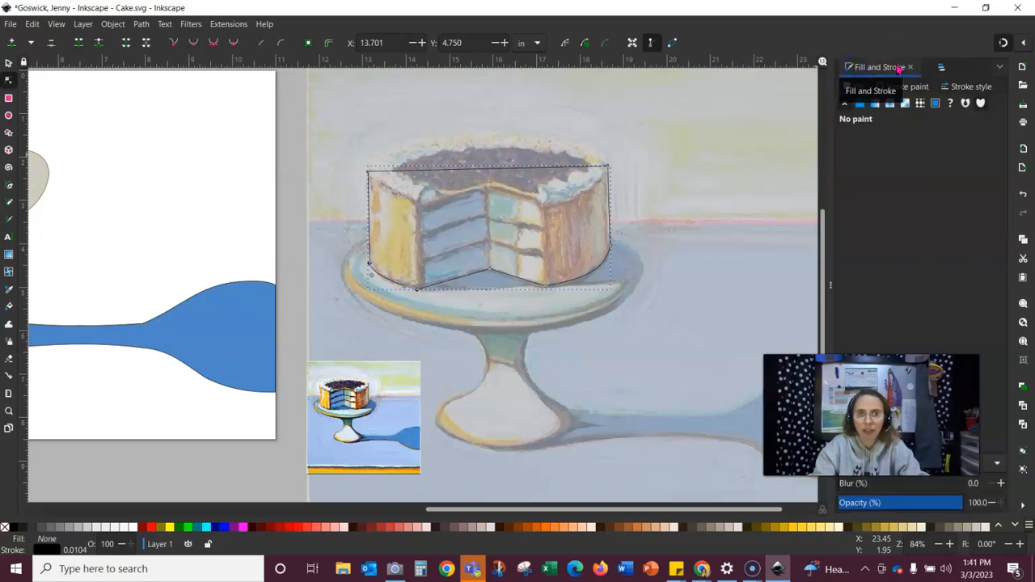
left_click(860, 104)
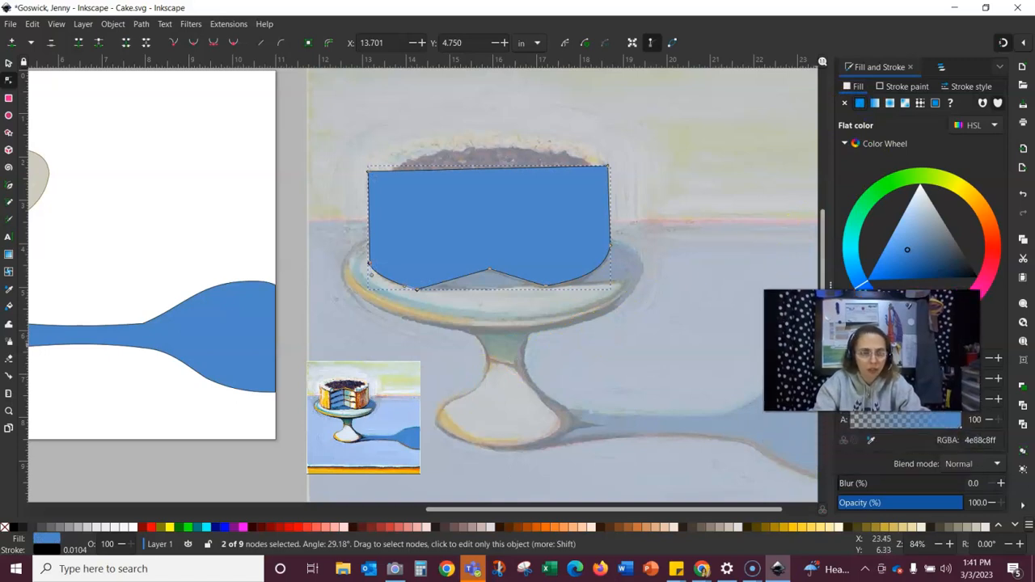
left_click(871, 441)
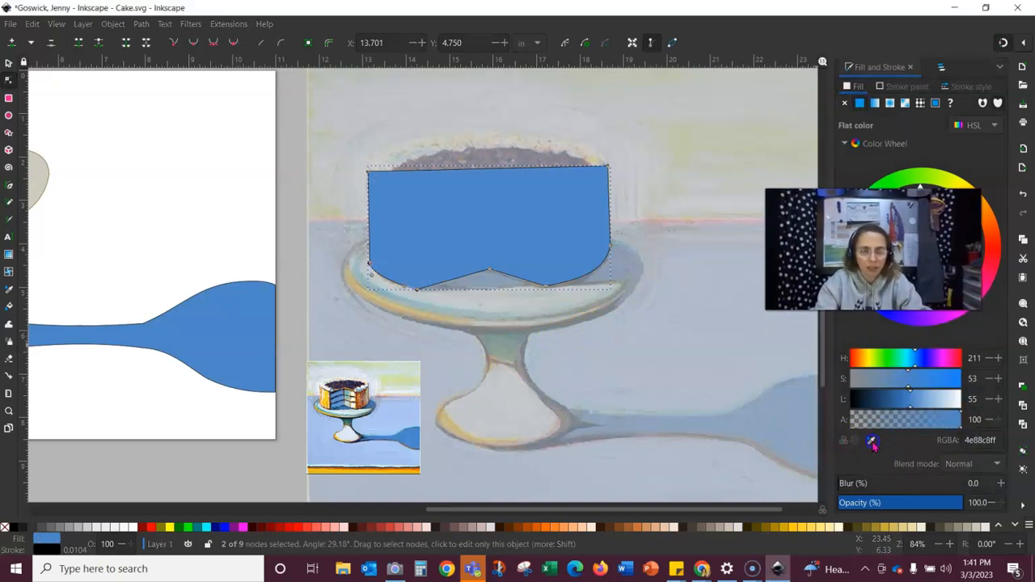
left_click(325, 400)
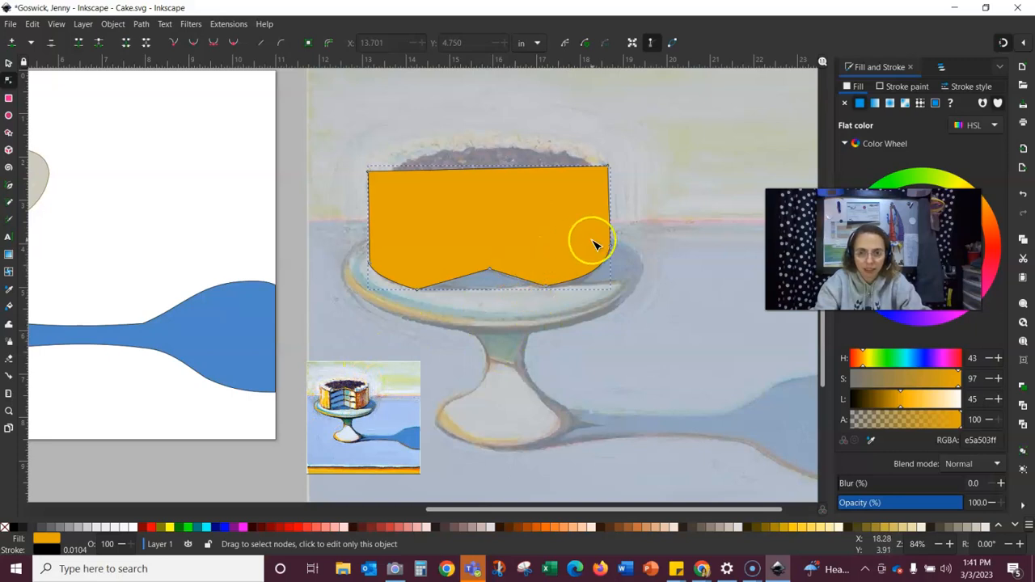
Step: Move the orange cake body onto the cake stand on the page, at about X -0.48, Y -0.03 in
left_click(939, 544)
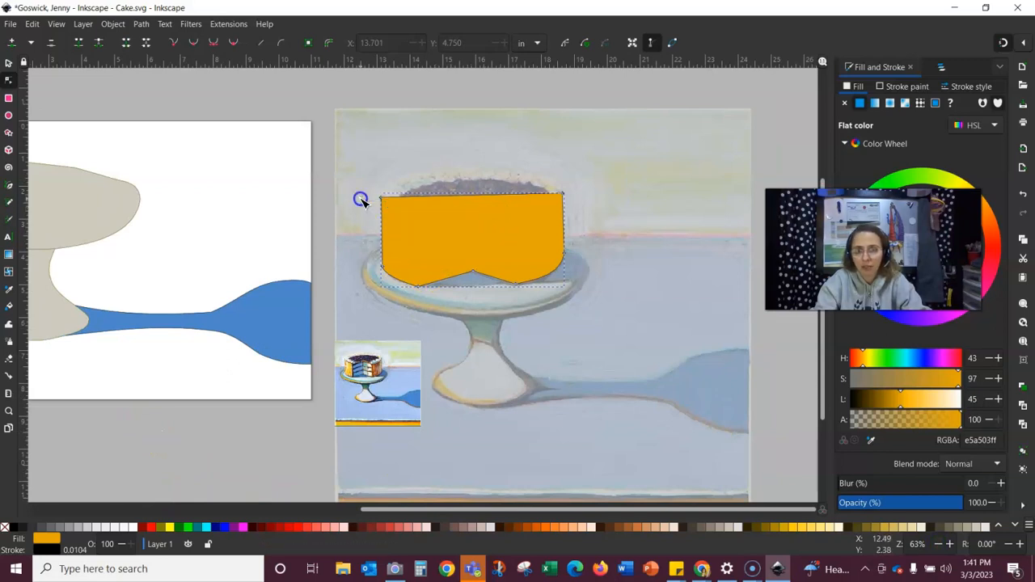
left_click(9, 63)
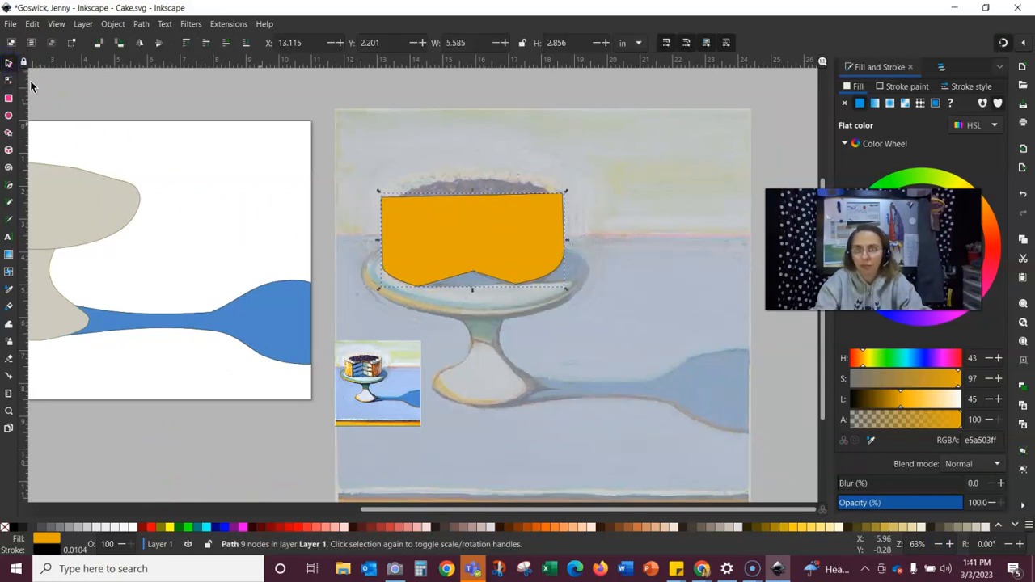
mouse_move(494, 230)
left_mouse_down()
mouse_move(111, 136)
mouse_move(55, 174)
left_mouse_up()
left_click_drag(455, 514, 373, 515)
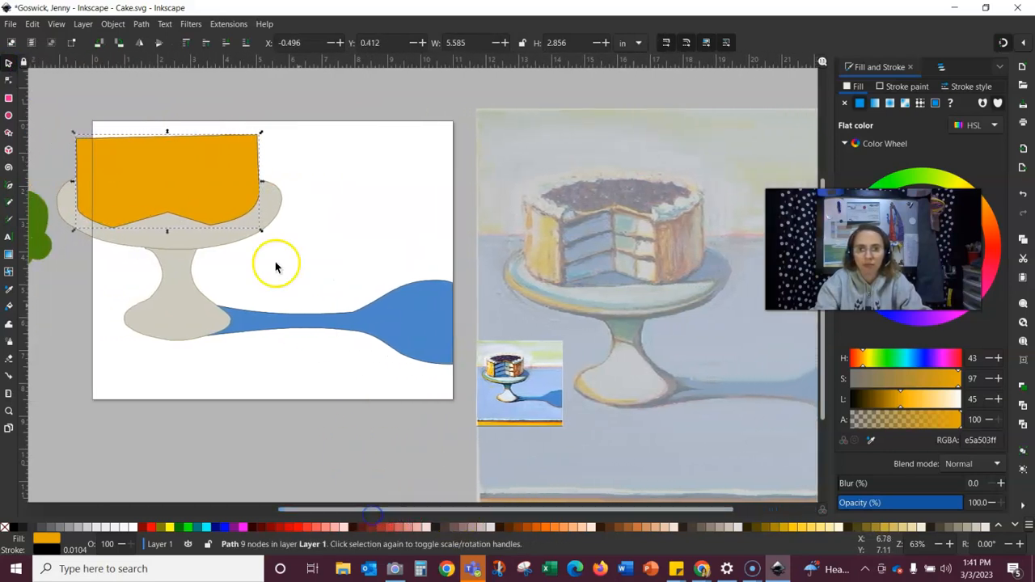
mouse_move(189, 180)
left_mouse_down()
mouse_move(198, 163)
mouse_move(192, 171)
left_mouse_up()
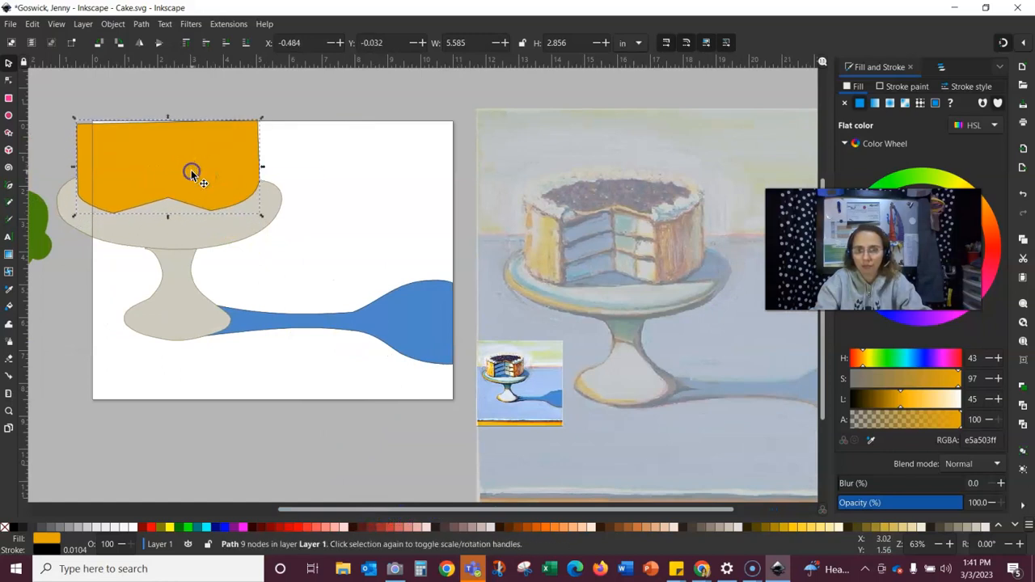
left_click(341, 107)
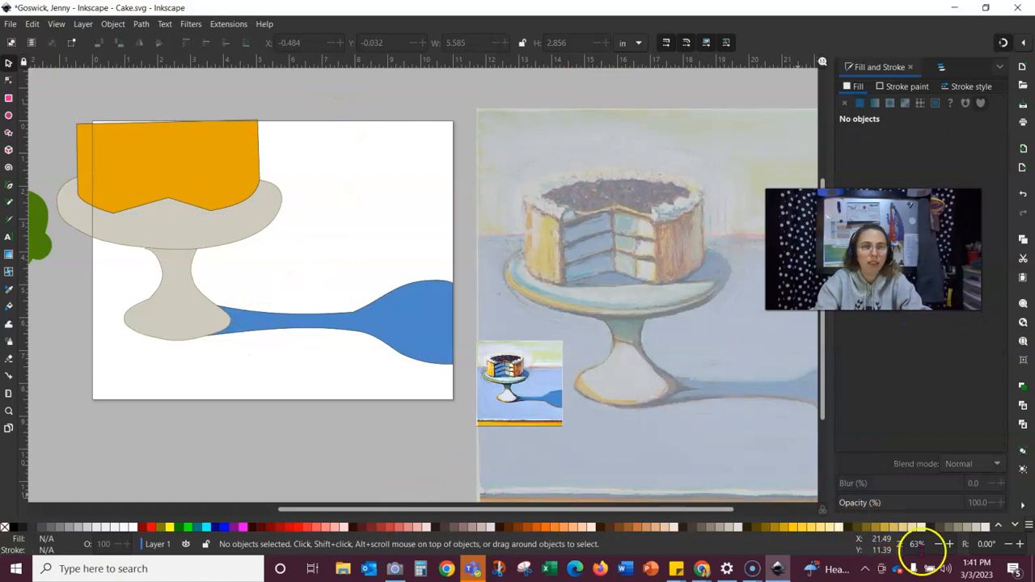
Step: Trace the cake's frosted top on the enlarged reference as a closed straight-line Bezier path, including the notch of the missing slice
left_click(10, 186)
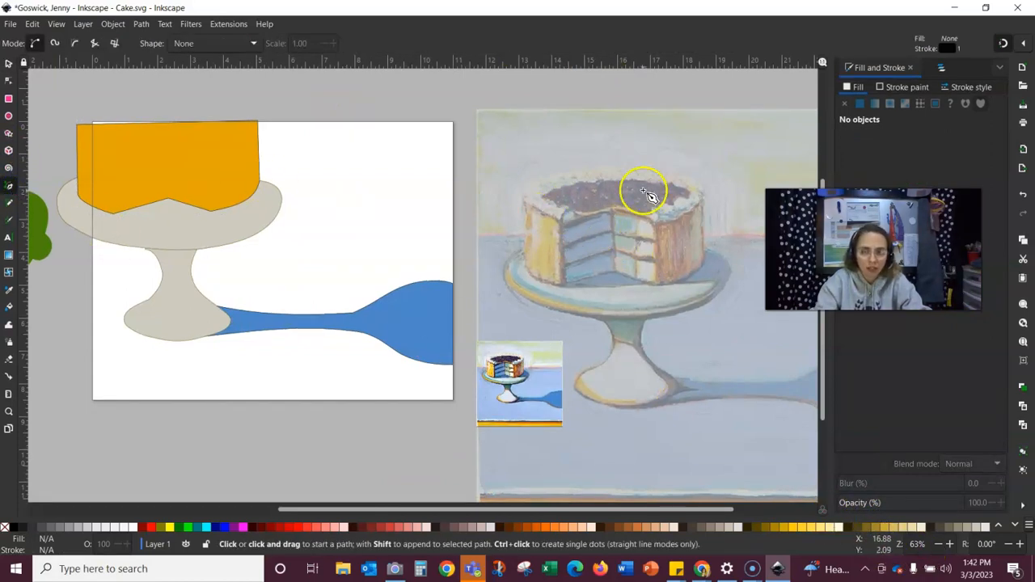
left_click(950, 543)
left_click(950, 543)
left_click(951, 543)
left_click(950, 543)
left_click(950, 543)
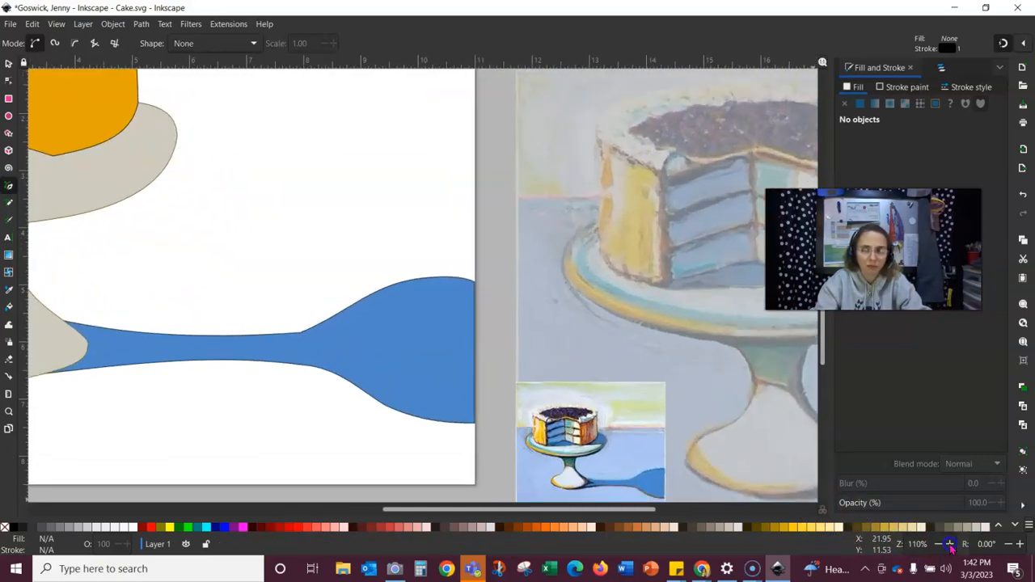
left_click(950, 544)
left_click(950, 543)
mouse_move(761, 312)
left_mouse_down()
mouse_move(739, 308)
mouse_move(434, 405)
left_mouse_up()
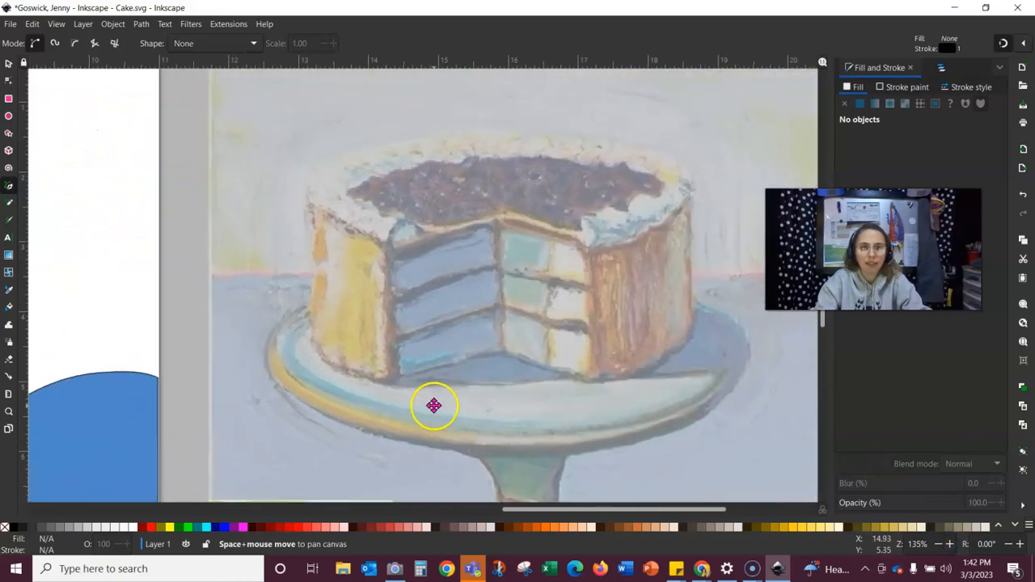
left_click(498, 221)
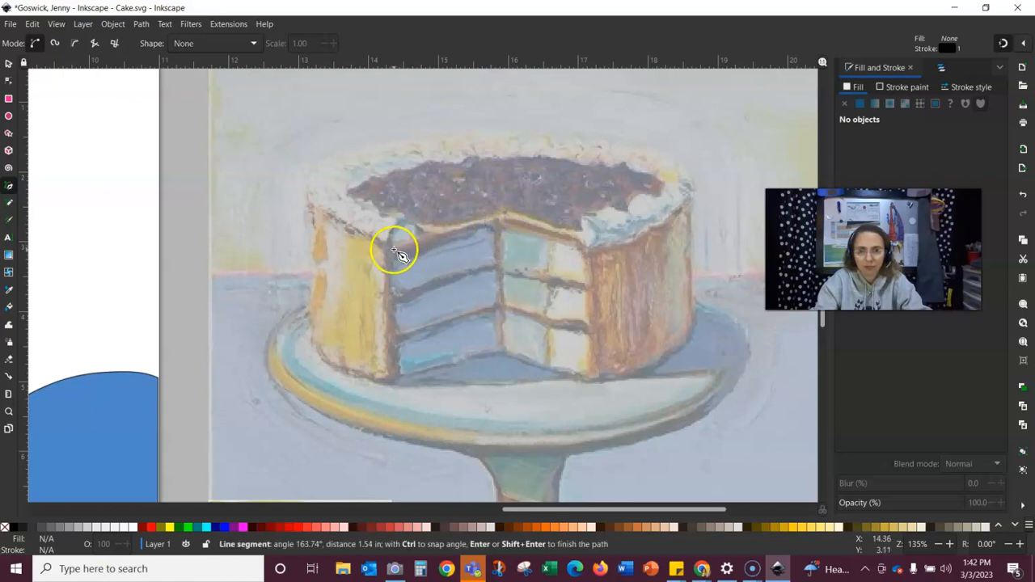
left_click(392, 249)
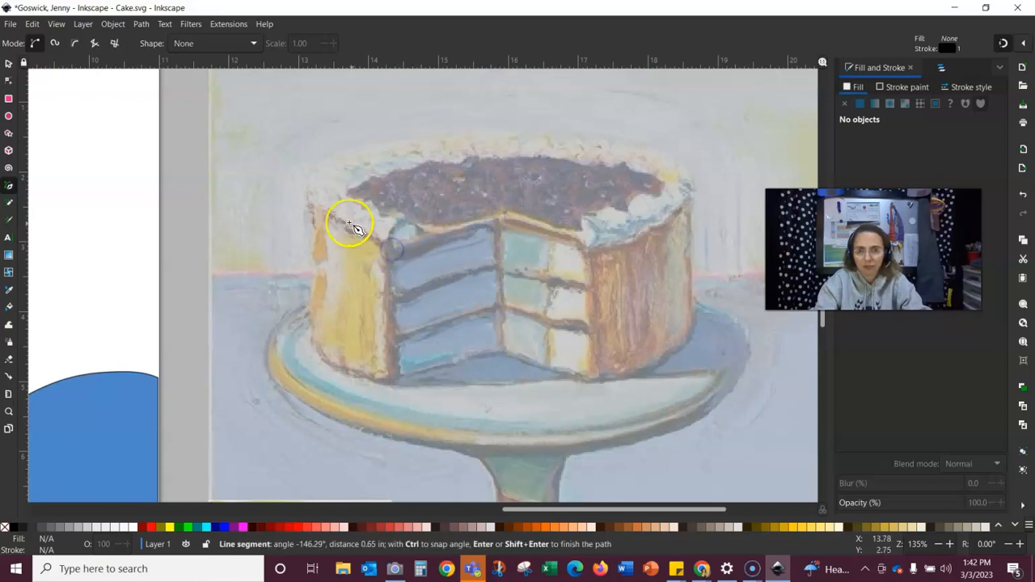
left_click(309, 198)
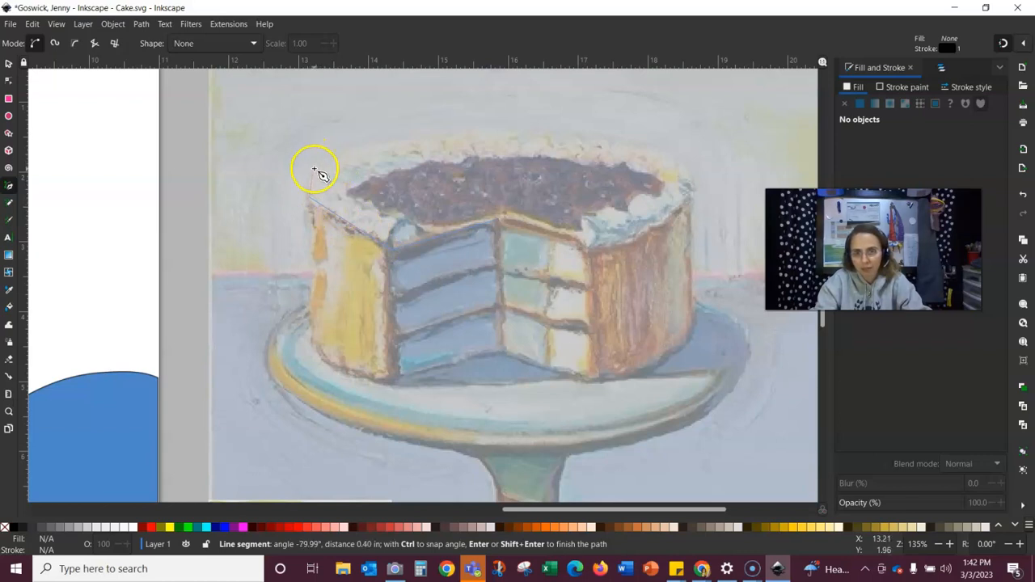
left_click(314, 170)
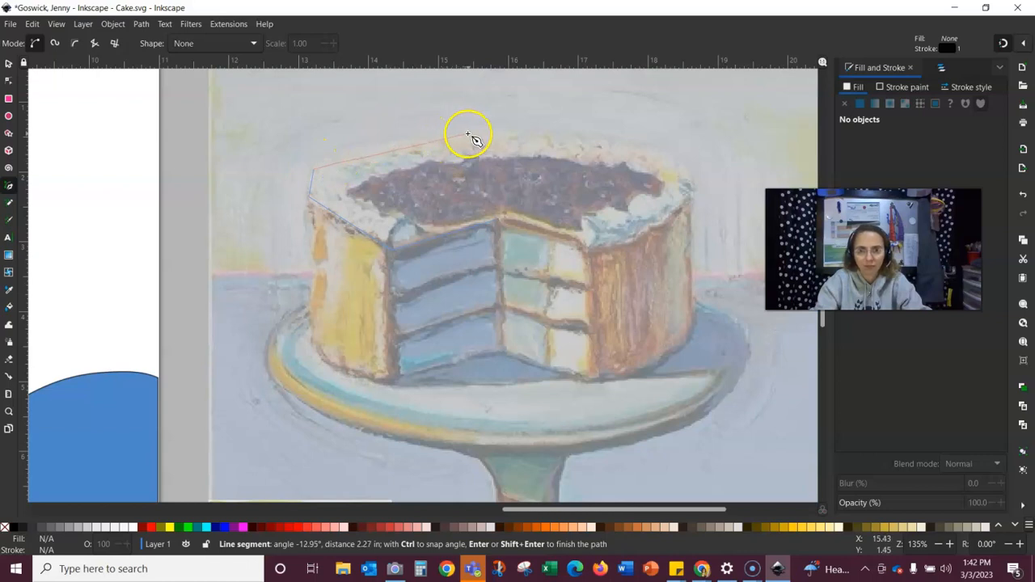
left_click(472, 136)
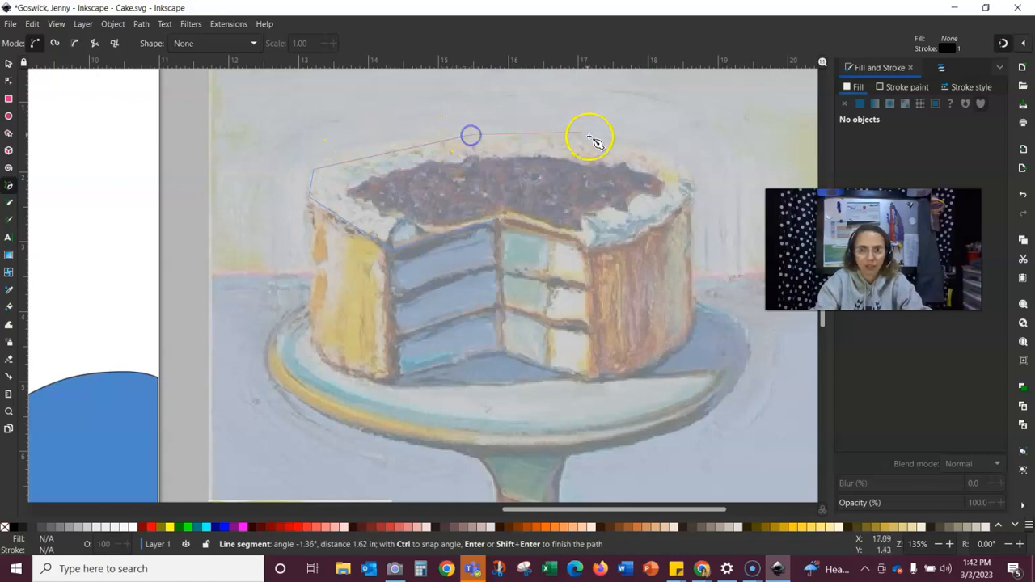
left_click(675, 160)
left_click(694, 185)
left_click(660, 227)
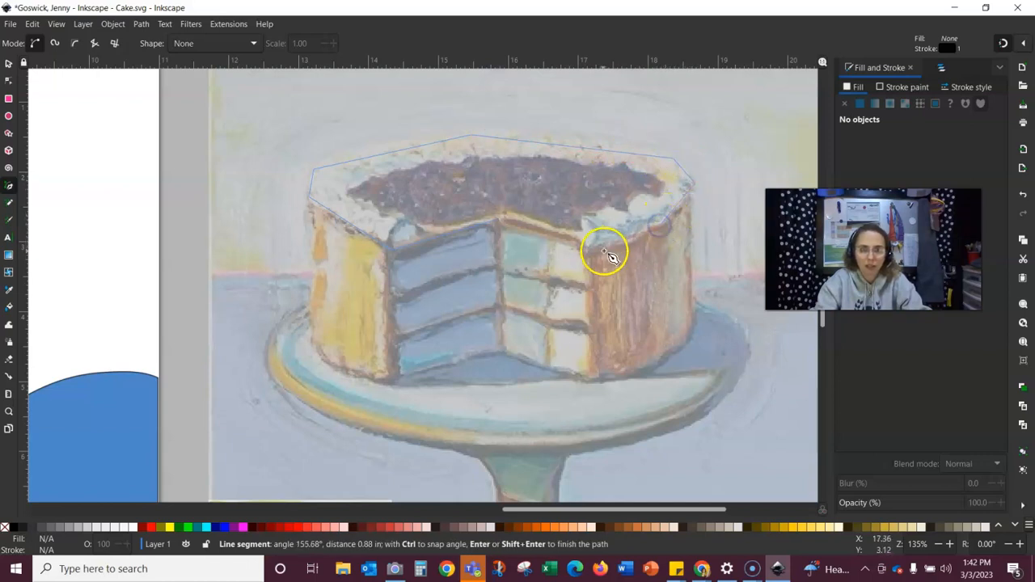
left_click(591, 253)
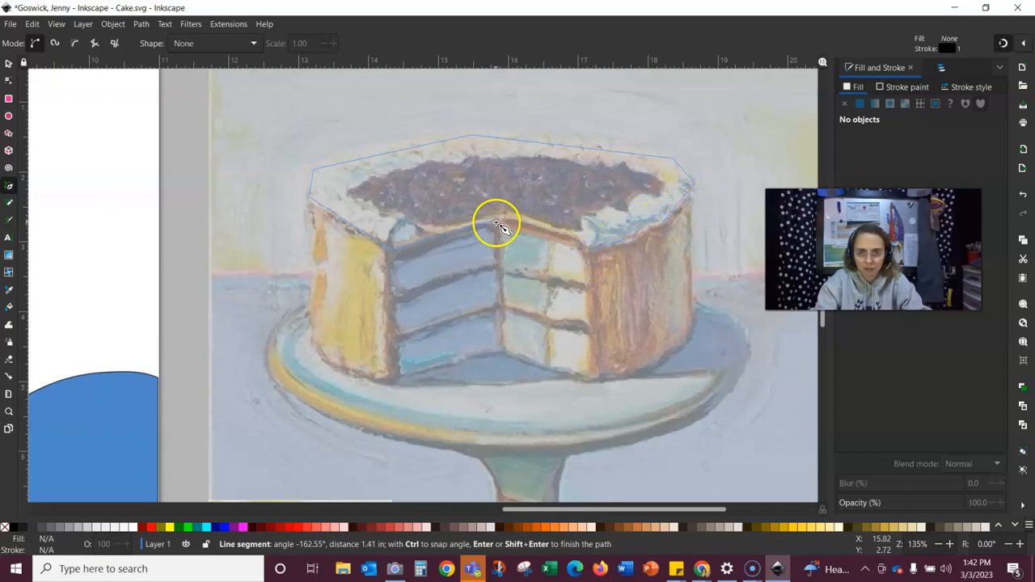
left_click(495, 220)
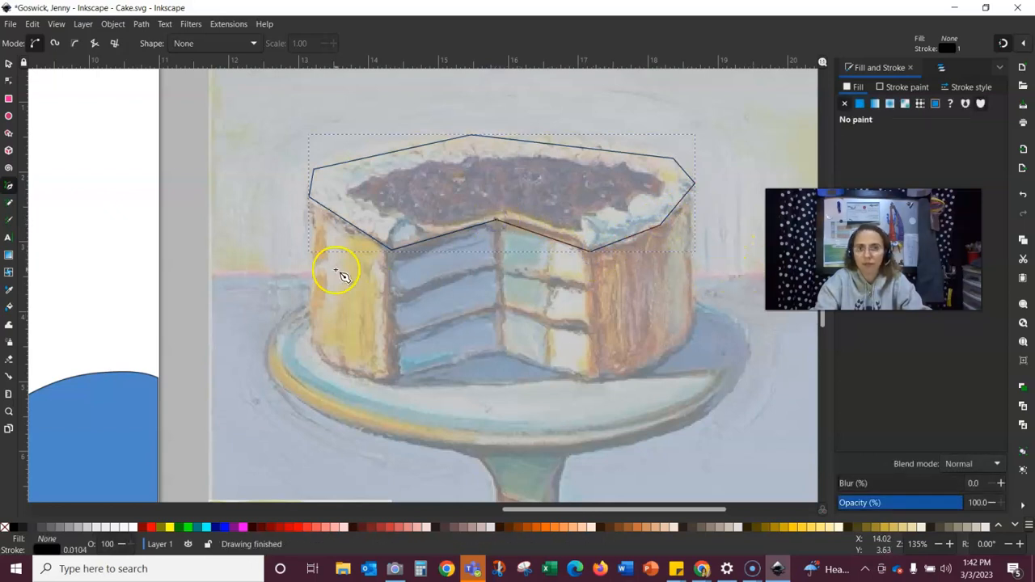
Step: Bend the cake top's two rear edges into curves and move the rear middle node to about X 15.83, Y 1.44 in
left_click(8, 80)
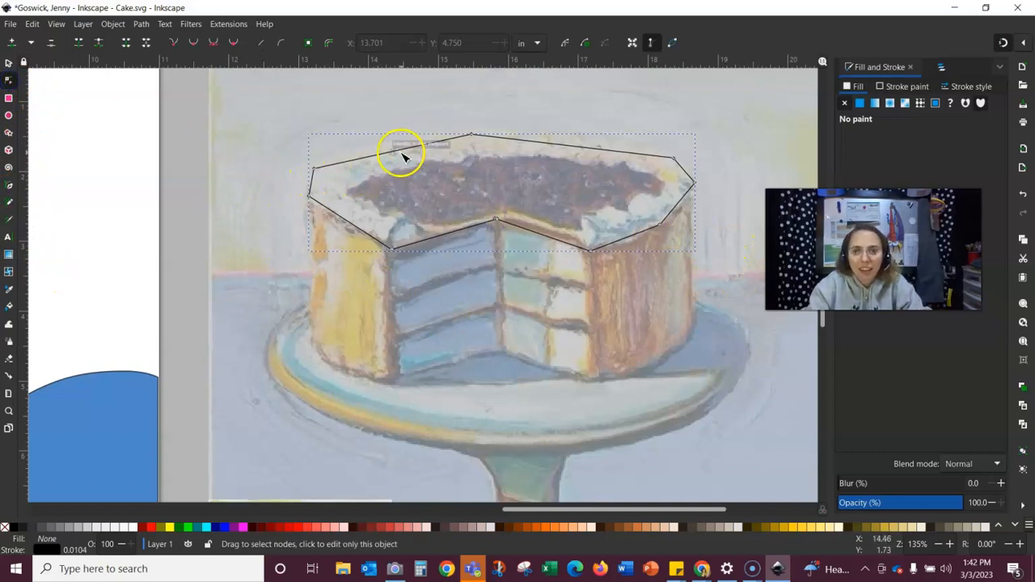
left_click_drag(396, 150, 398, 152)
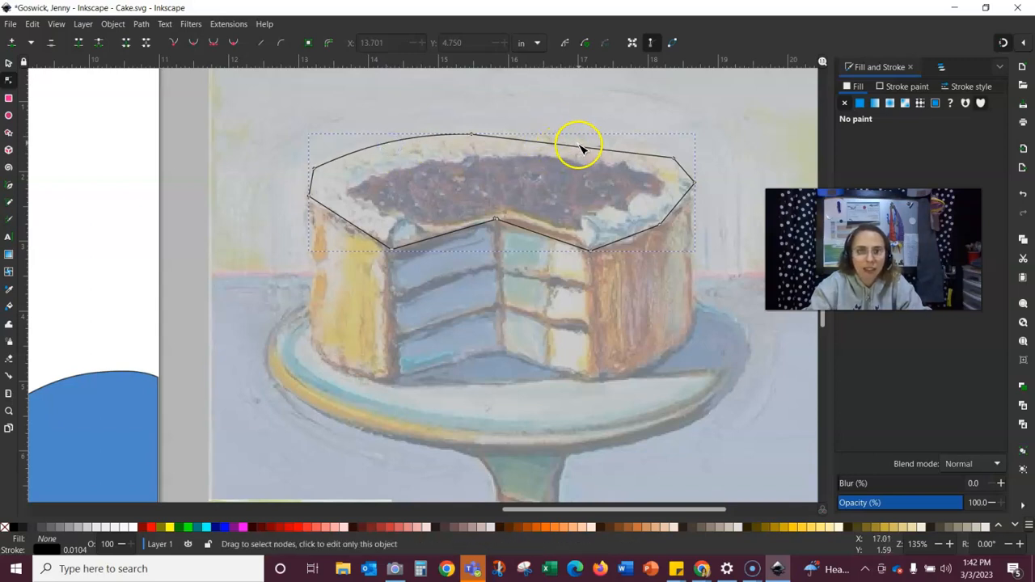
left_click_drag(599, 150, 596, 138)
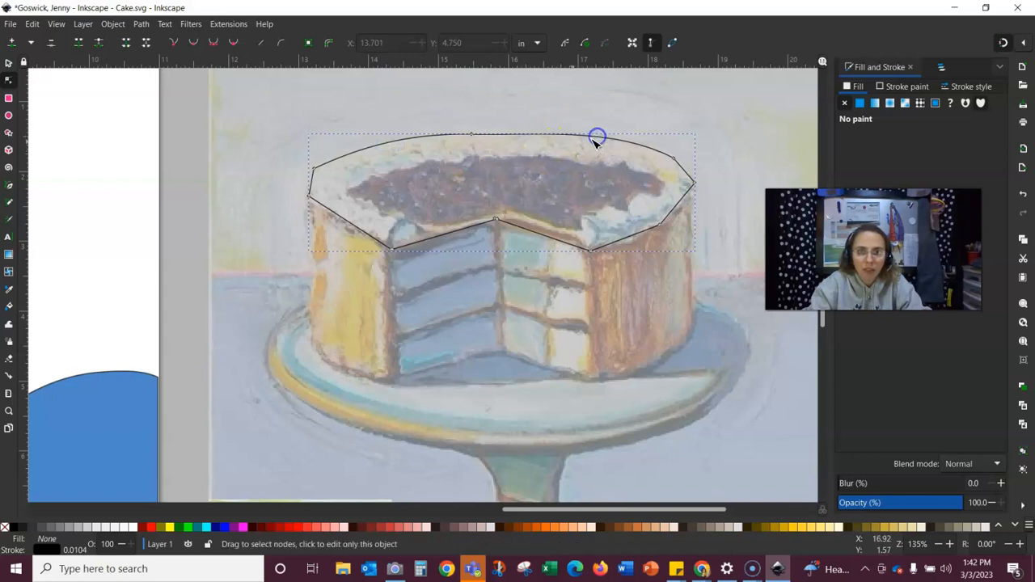
left_click_drag(472, 135, 496, 133)
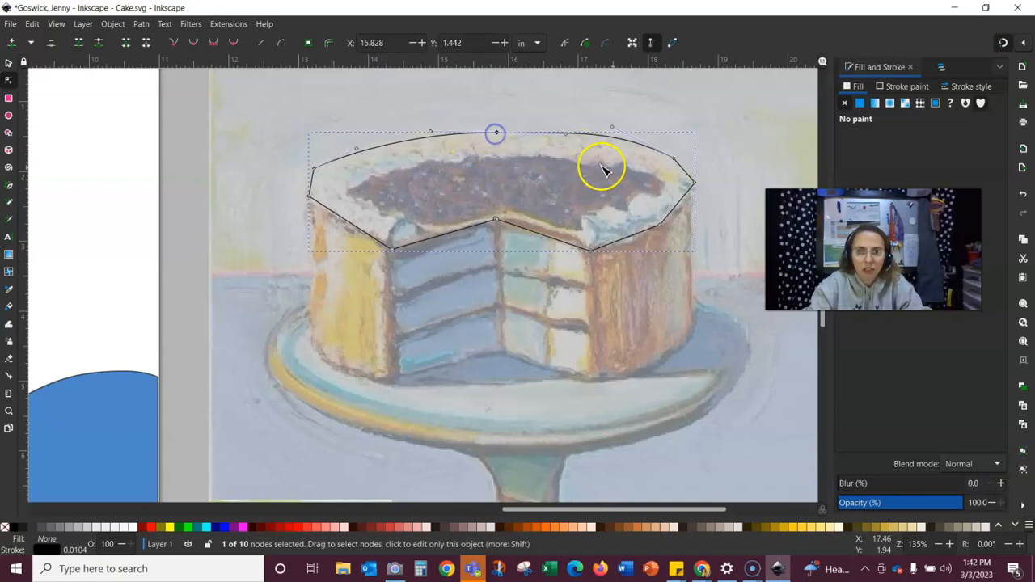
Step: Curve the cake top's right end, front-right edge and left end so they follow the frosting rim
left_click(674, 160)
left_click_drag(651, 229, 665, 233)
left_click_drag(591, 250, 652, 232)
left_click_drag(543, 235, 542, 232)
left_click(695, 184)
left_click_drag(674, 230, 680, 231)
left_click_drag(695, 183, 691, 183)
left_click_drag(312, 182, 336, 216)
Step: Refine the cake top's curves by adjusting the nodes and handles at its front-right, right end and upper-left edge
left_click(625, 237)
scroll(615, 259, "up", 1)
mouse_move(563, 237)
left_mouse_down()
mouse_move(565, 229)
mouse_move(523, 252)
mouse_move(551, 228)
left_mouse_up()
left_click_drag(635, 211, 649, 137)
scroll(641, 127, "up", 1)
left_click(85, 159)
left_click(122, 140)
left_click(149, 135)
left_click_drag(166, 130, 95, 144)
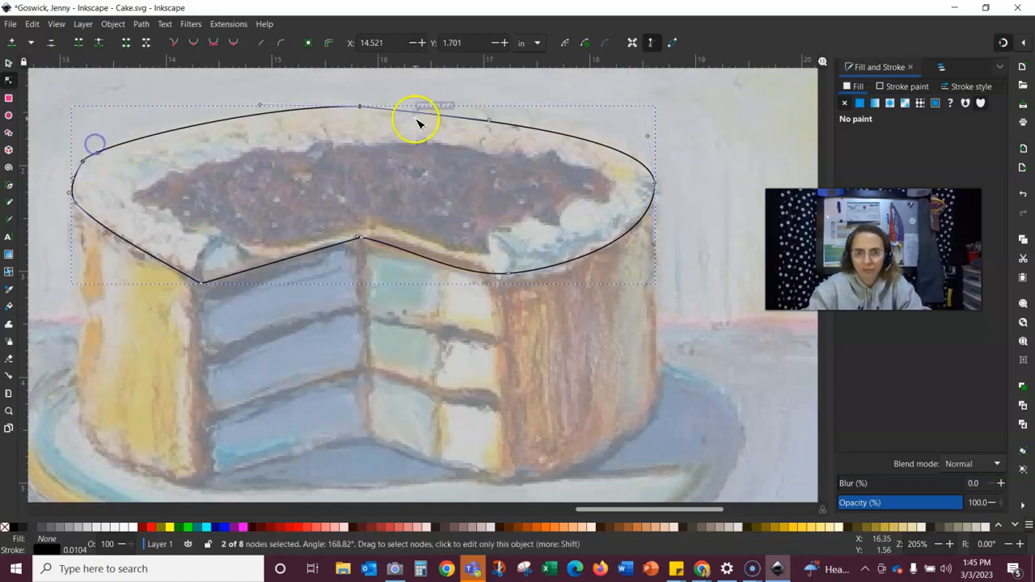
Step: Try to sample a fill colour for the cake-top shape from the small reference painting
scroll(423, 280, "down", 3)
key("d")
left_click(48, 216)
left_click(289, 421)
left_click(296, 418)
Step: Reposition the small full-colour reference painting and enlarge it to about 8.92 by 9.97 in
key("s")
left_click(338, 411)
left_click_drag(361, 396, 398, 347)
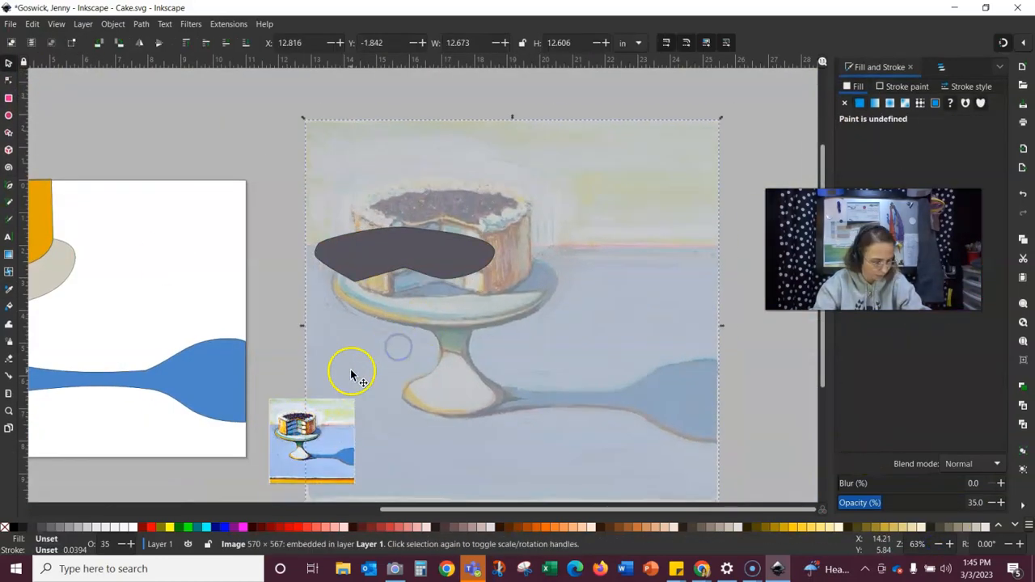
left_click_drag(295, 424, 203, 231)
left_click_drag(357, 461, 596, 353)
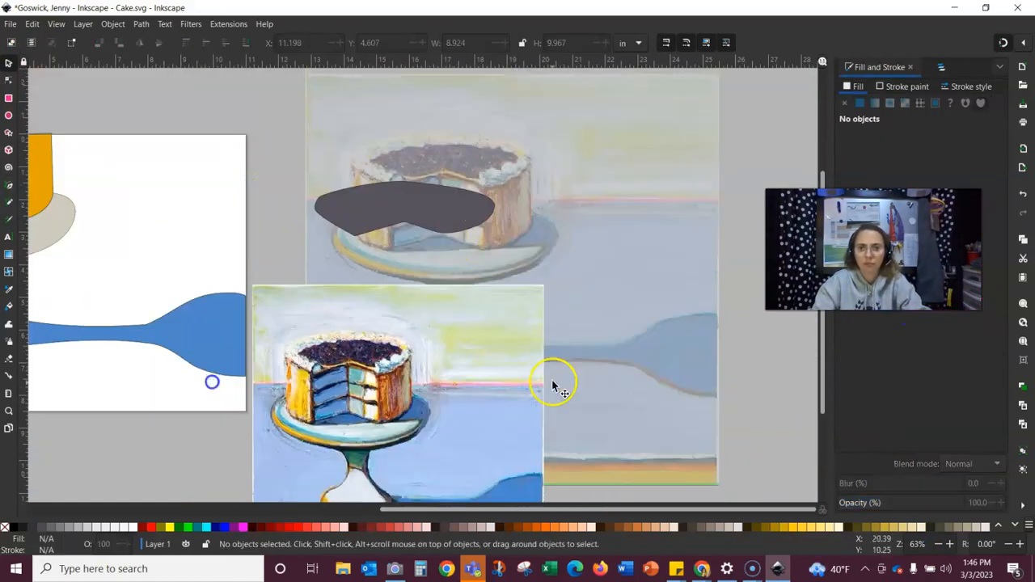
Step: Fill the cake-top shape with a pale grey sampled from the reference and place it on the orange cake body
left_click(404, 209)
key("d")
left_click(326, 362)
key("s")
left_click_drag(404, 197, 157, 114)
left_click_drag(453, 509, 411, 508)
left_click_drag(177, 117, 176, 125)
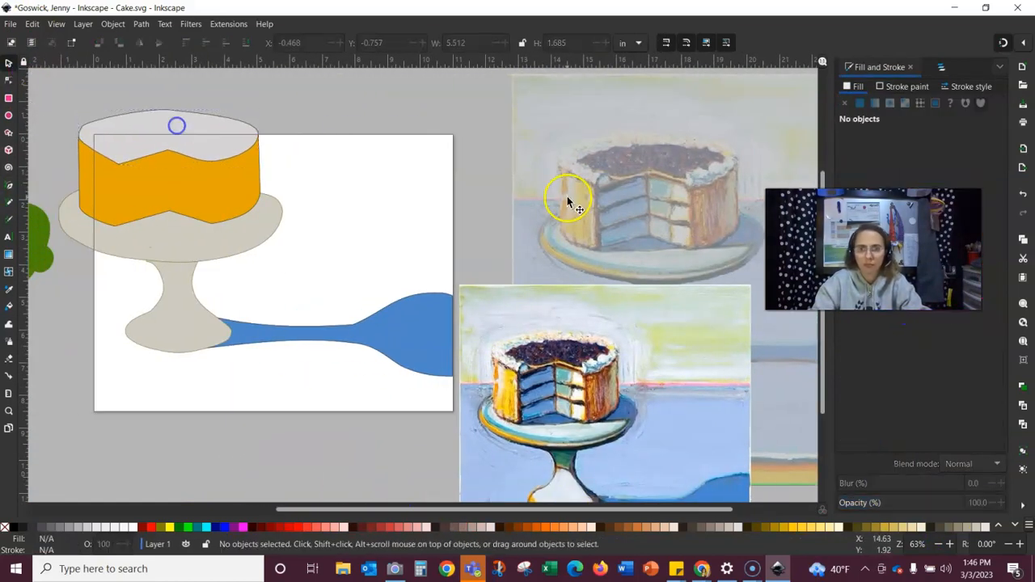
Step: Trace the dark chocolate topping on the enlarged reference as a closed path with a jagged edge, including the slice notch
key("b")
scroll(566, 222, "up", 3)
left_click_drag(485, 235, 155, 332)
left_click(351, 215)
left_click_drag(293, 161, 309, 158)
left_click(488, 148)
left_click(545, 194)
left_click(472, 212)
left_click(352, 218)
left_click(353, 217)
left_click(562, 191)
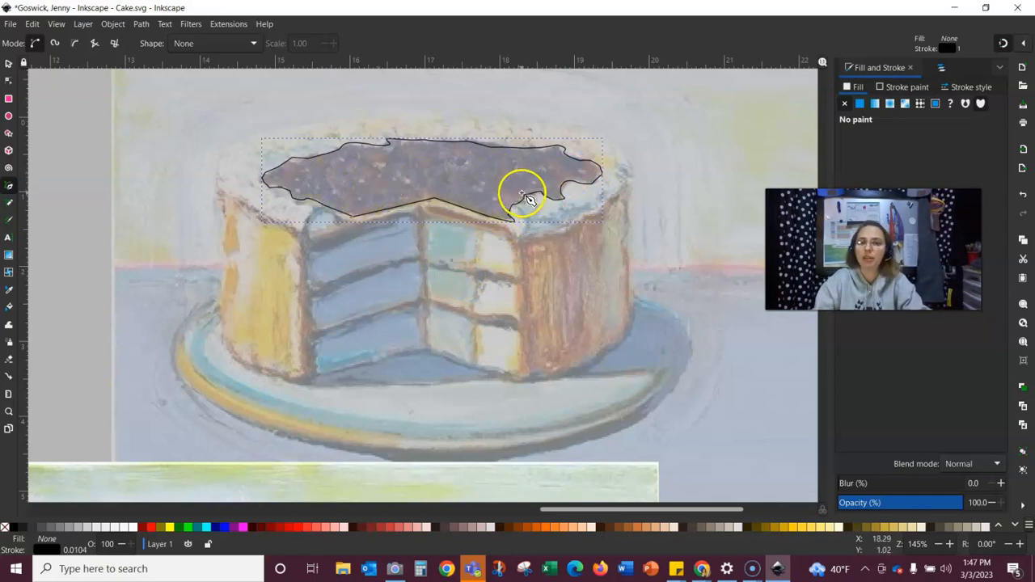
Step: Fill the topping shape with a dark purple-brown sampled from the full-colour reference painting
left_click(9, 79)
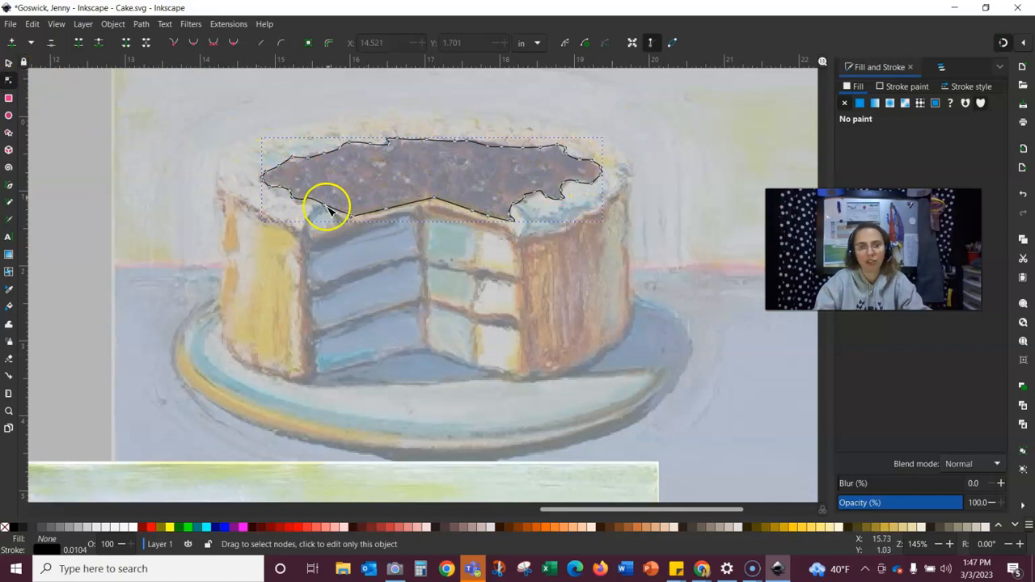
left_click(879, 528)
left_click(871, 441)
scroll(546, 423, "down", 6)
left_click(219, 442)
scroll(219, 442, "up", 6)
Step: Move the dark topping shape onto the pale grey cake top on the page
left_click(939, 544)
left_click_drag(728, 510, 616, 510)
left_click(9, 63)
left_click_drag(665, 226, 213, 199)
left_click(469, 219)
Step: Trace the uppermost blue layer in the cut as a closed four-sided path, with its upper inner corner at about X 16.83, Y 1.36 in
left_click_drag(522, 509, 722, 509)
key("b")
left_click(352, 263)
left_click(348, 280)
left_click(407, 267)
left_click(408, 245)
left_click(353, 262)
left_click(951, 544)
left_click(951, 544)
key("n")
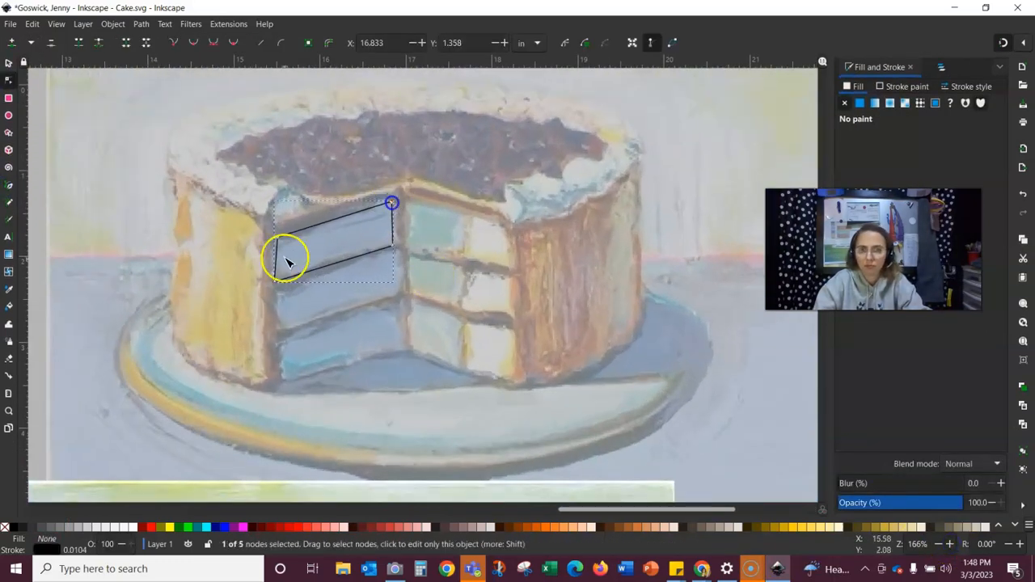
Step: Fill the layer shape with a blue sampled from the reference and move it onto the cake at about X 0.85, Y 0.75 in
left_click(936, 545)
left_click(860, 102)
left_click(872, 441)
left_click(254, 480)
left_click(9, 63)
left_click_drag(640, 509, 535, 509)
mouse_move(630, 220)
left_mouse_down()
mouse_move(515, 241)
mouse_move(95, 192)
left_mouse_up()
left_click(390, 301)
Step: Trace the entire left cut face of the cake on the faded reference as a closed four-sided path
left_click_drag(604, 510, 674, 508)
left_click(578, 207)
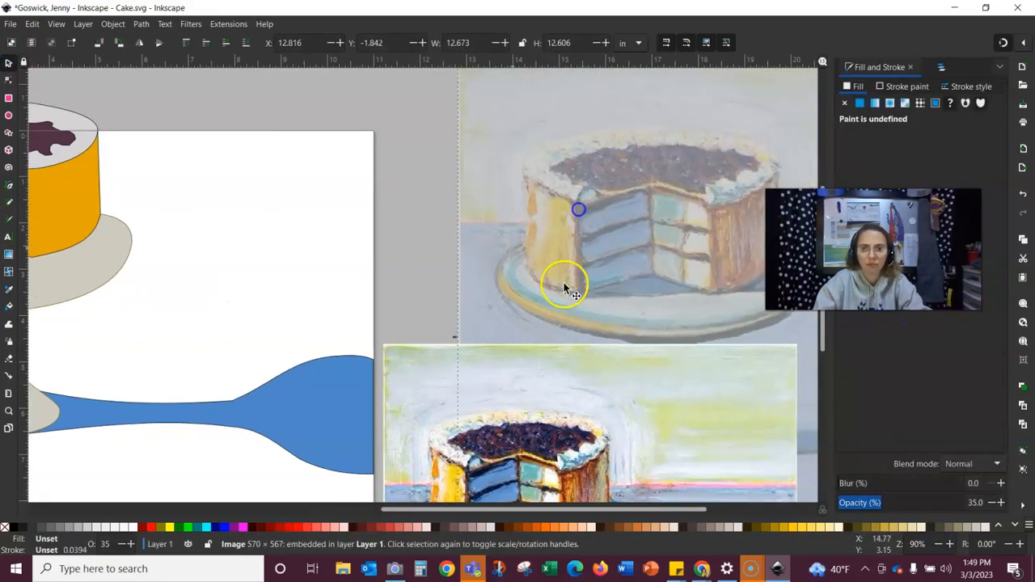
key("b")
left_click(580, 207)
left_click(581, 295)
left_click(651, 275)
left_click(651, 187)
left_click(578, 207)
Step: Give the cut-face shape a flat brown fill by sampling the dark lines between the layers in the reference
left_click(860, 103)
left_click(871, 441)
left_click(471, 491)
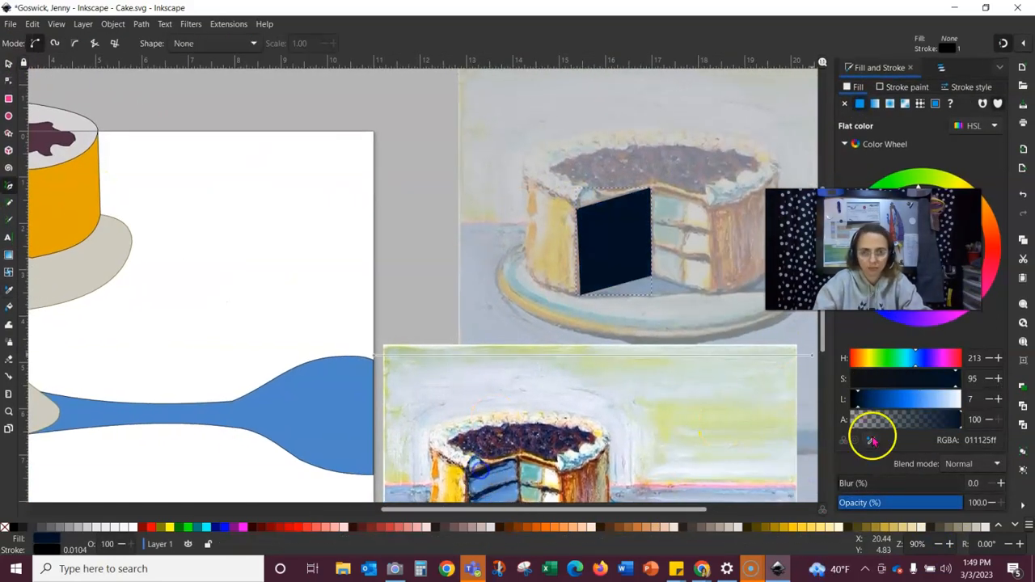
left_click(871, 441)
left_click(471, 497)
left_click(477, 495)
left_click(872, 440)
left_click(483, 492)
Step: Move the brown cut-face shape onto the left side of the notch in the cake on the page
left_click(938, 545)
left_click(9, 63)
left_click_drag(564, 260, 77, 238)
Step: Raise the blue layer shape above the brown cut face in the object stacking order
left_click(940, 68)
left_click(890, 136)
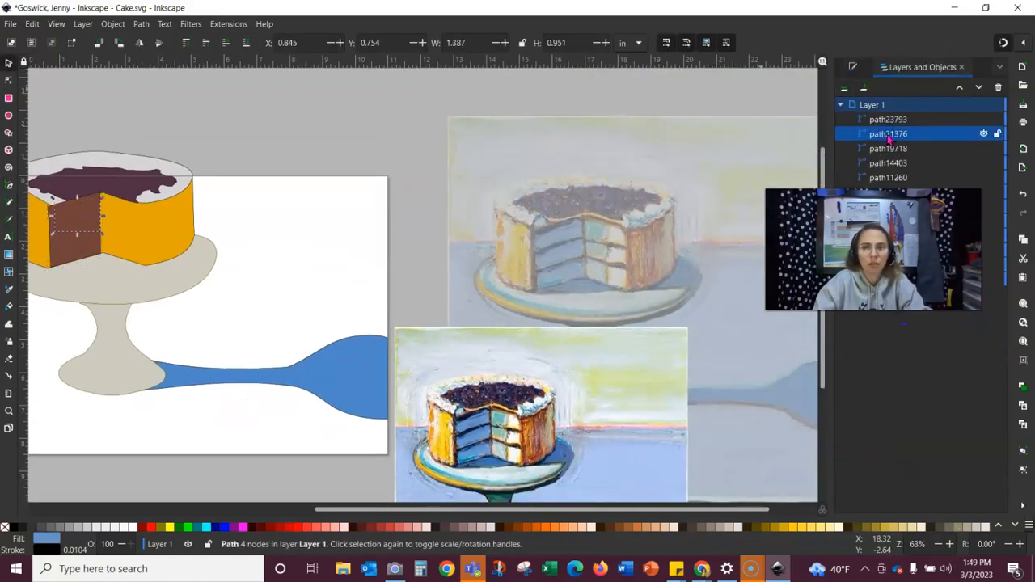
left_click(960, 87)
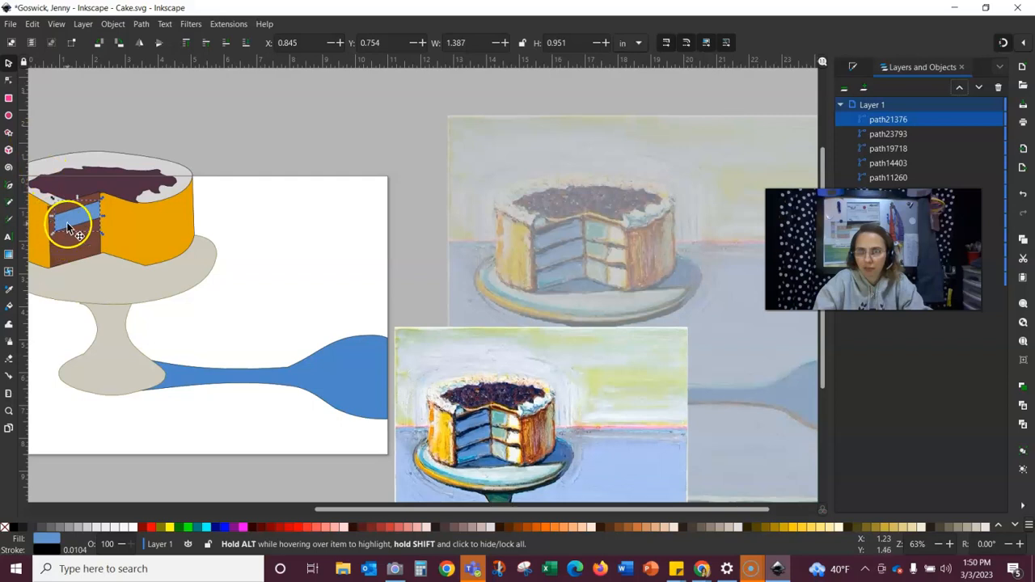
Step: Place two more copies of the blue layer on the brown cut face and space all three evenly
left_click(856, 68)
mouse_move(79, 222)
left_mouse_down()
mouse_move(73, 231)
mouse_move(185, 224)
mouse_move(77, 259)
left_mouse_up()
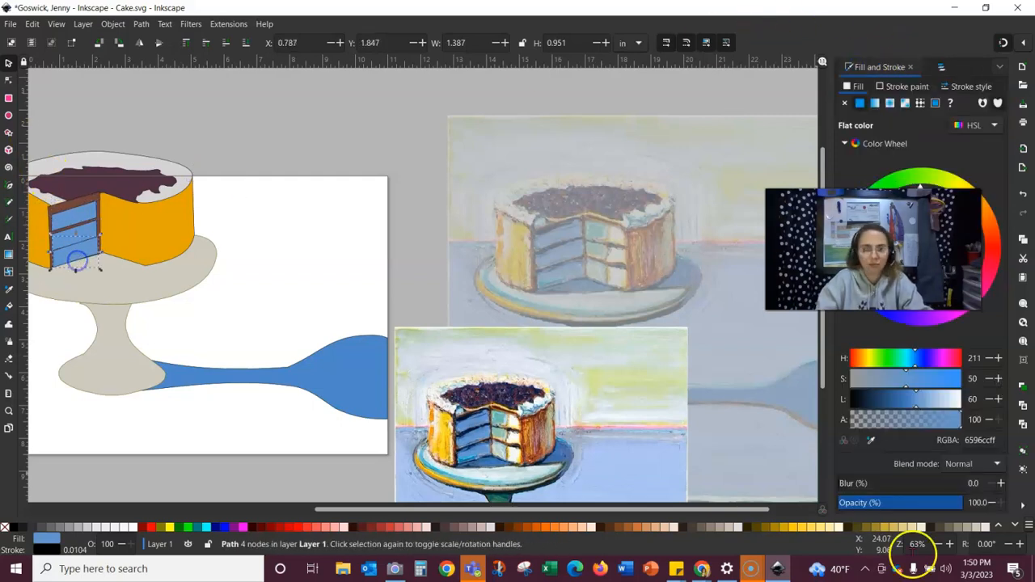
triple_click(950, 545)
left_click_drag(430, 508, 358, 505)
left_click(148, 203)
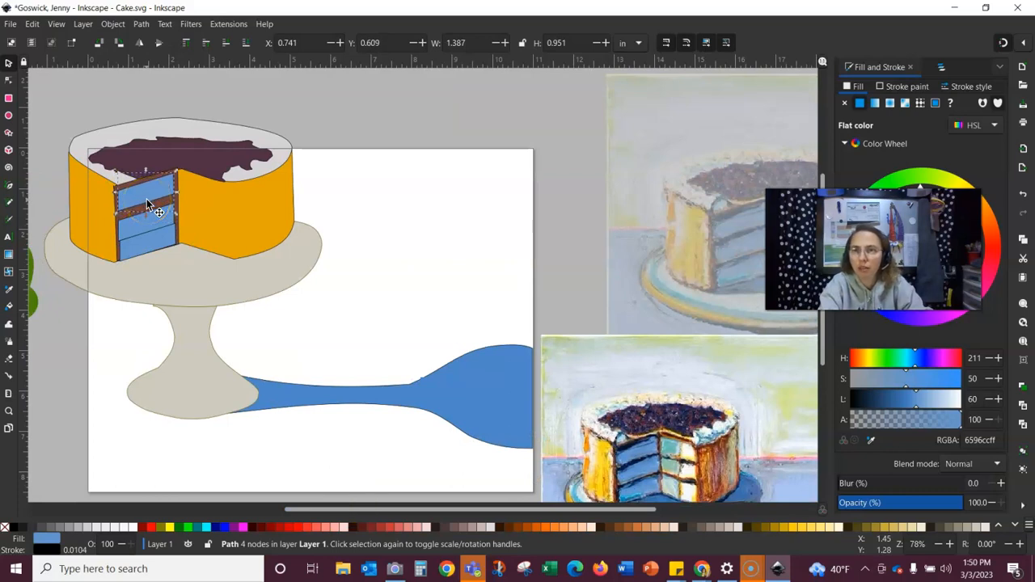
left_click_drag(146, 199, 158, 229)
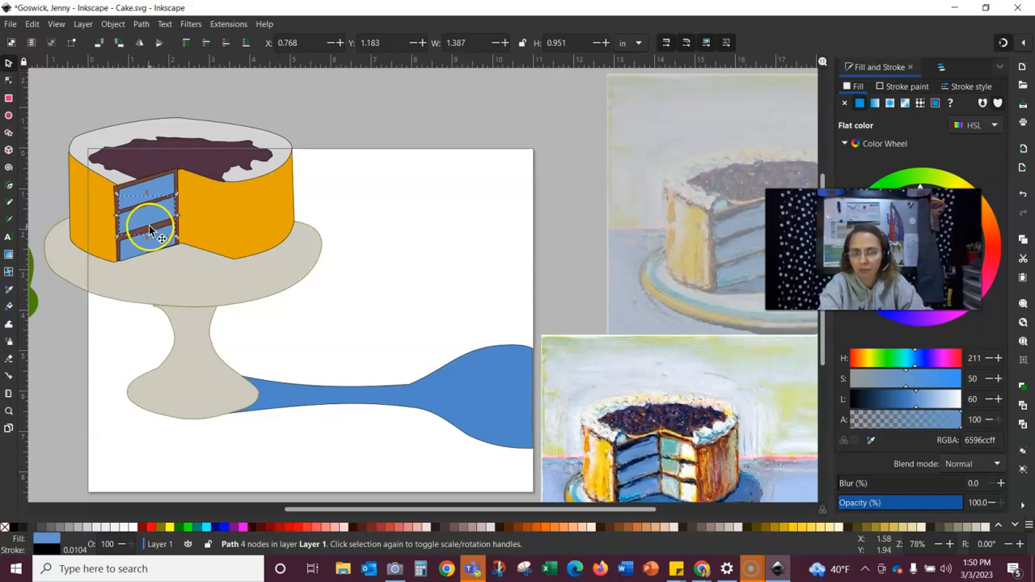
left_click_drag(152, 255, 148, 214)
left_click(156, 236)
left_click(372, 102)
Step: Edit the brown cut face's nodes and pull the overlapping node at its outer upper corner away from the corner
left_click(117, 182)
scroll(392, 348, "up", 2)
key("space")
left_click(8, 80)
left_click_drag(357, 257, 348, 258)
left_click(350, 260)
left_click(950, 544)
left_click(258, 191)
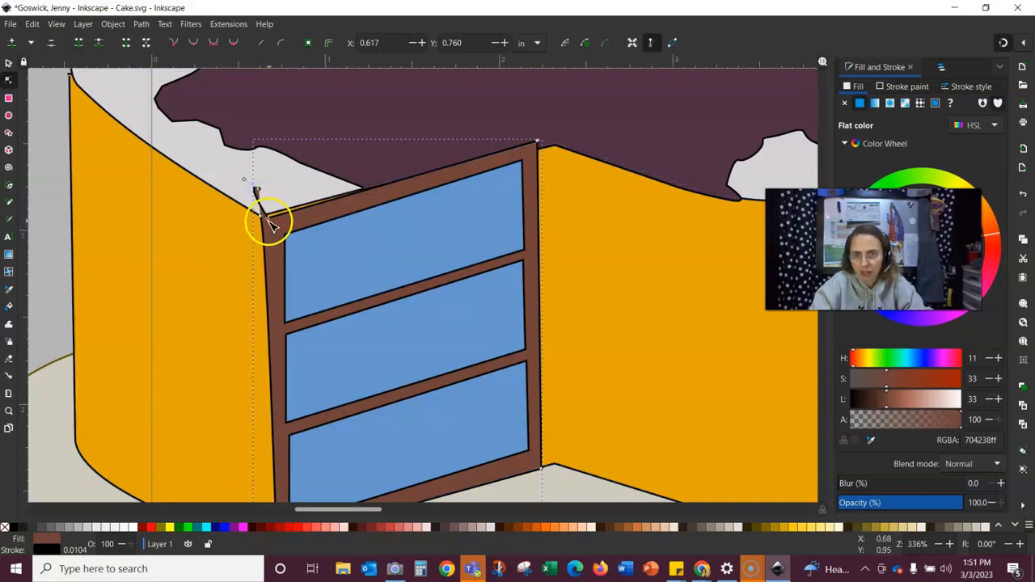
left_click_drag(265, 219, 288, 180)
Step: Try deleting the remaining node at the brown face's outer upper corner, and undo the deletion
left_click(273, 218)
key("Delete")
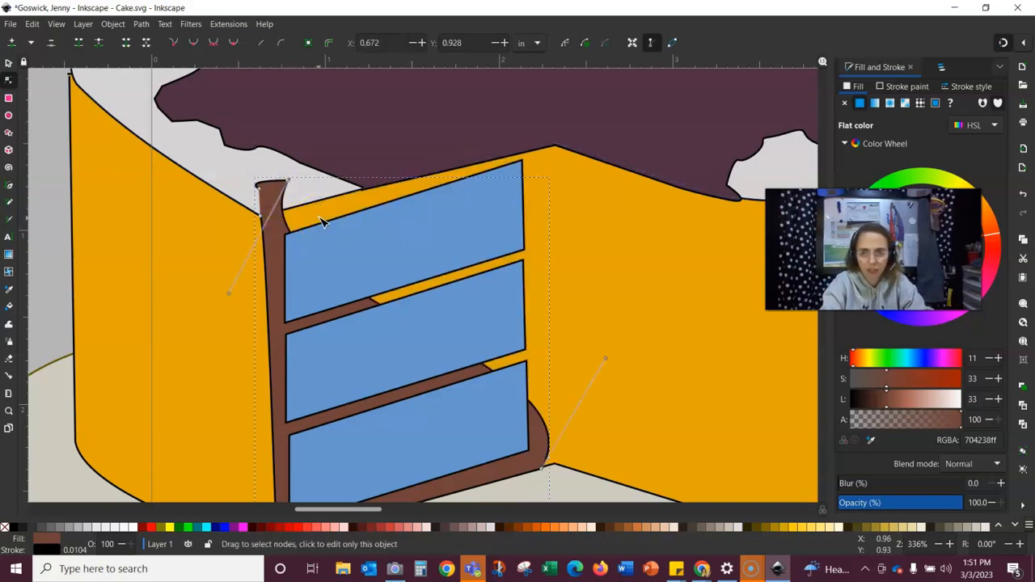
left_click(32, 23)
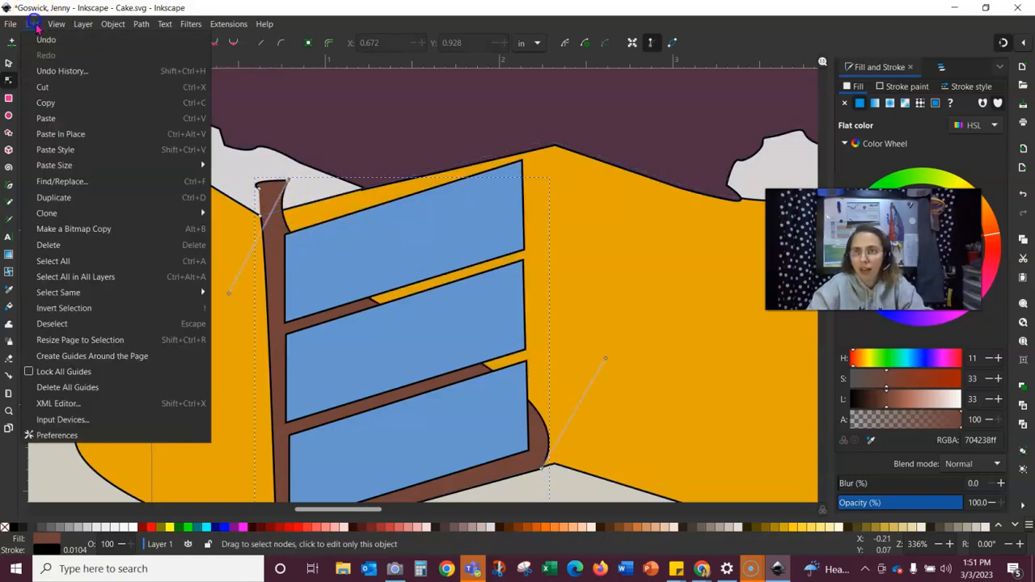
left_click(46, 39)
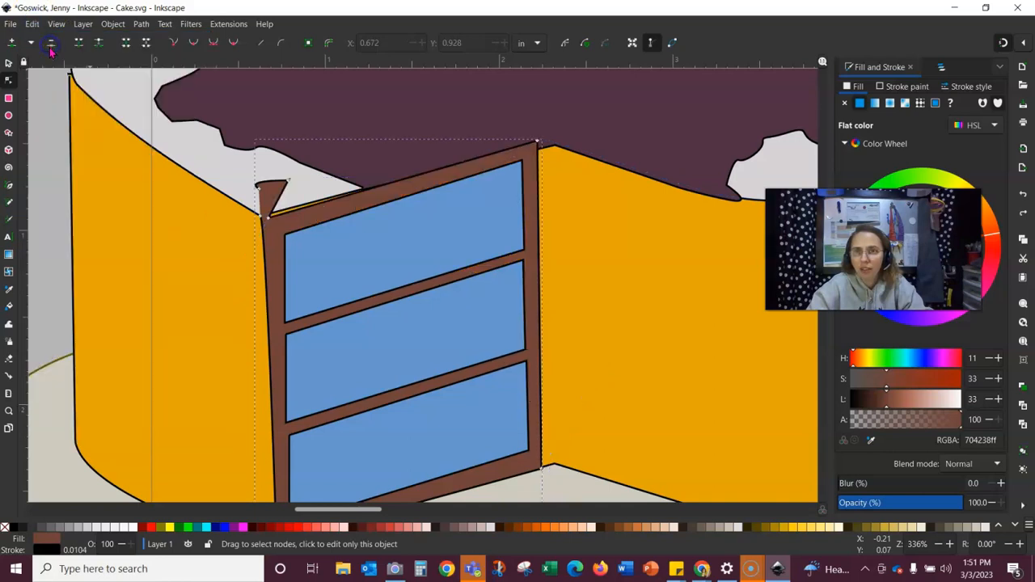
Step: Delete the brown face's stray node and move its outer upper corner onto the edge of the cake
left_click(289, 182)
key("Delete")
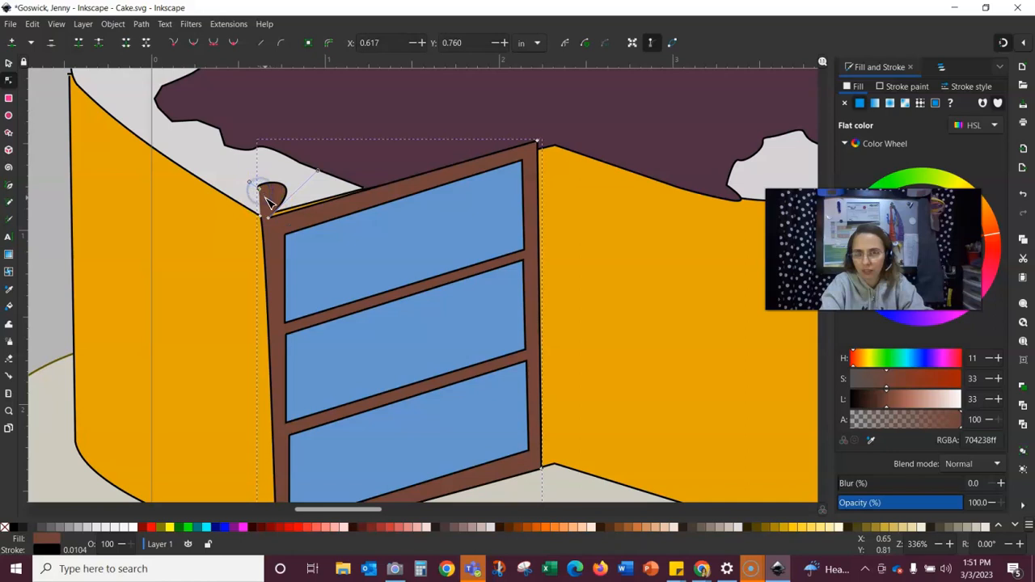
left_click(260, 192)
left_click_drag(261, 192, 261, 219)
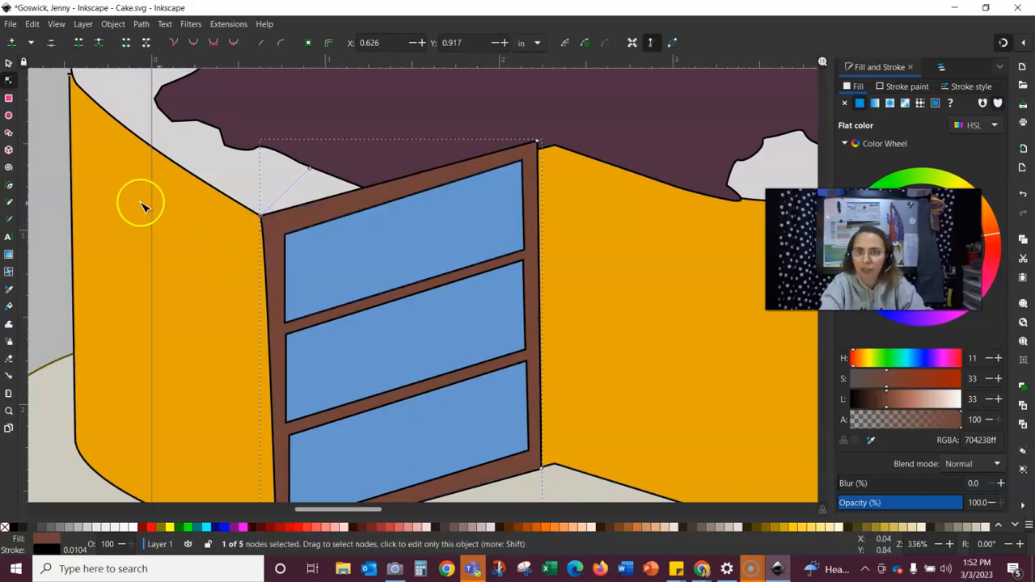
left_click(55, 189)
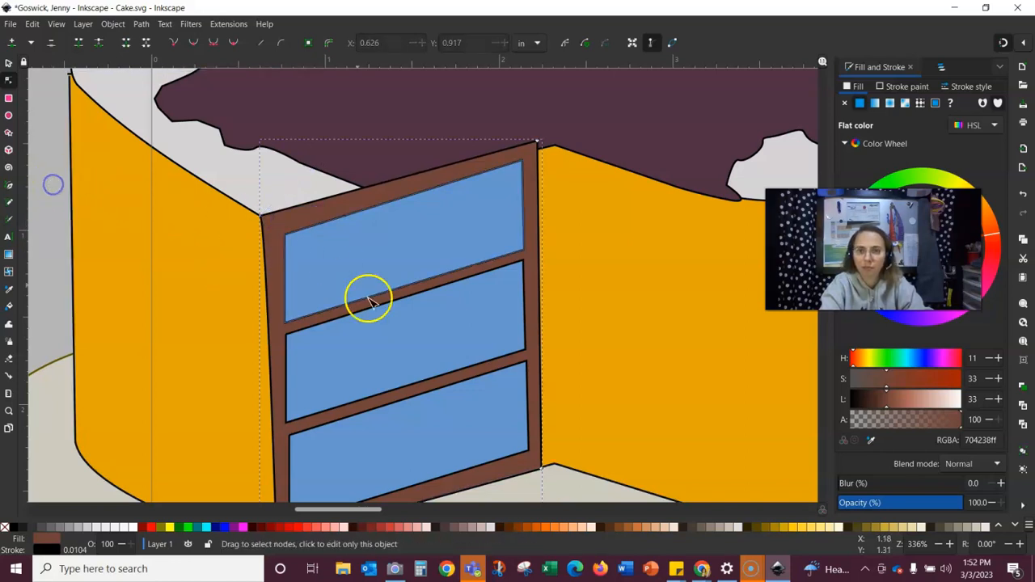
Step: Move the topping's node at the notch onto the brown face's inner upper corner
left_click(554, 149)
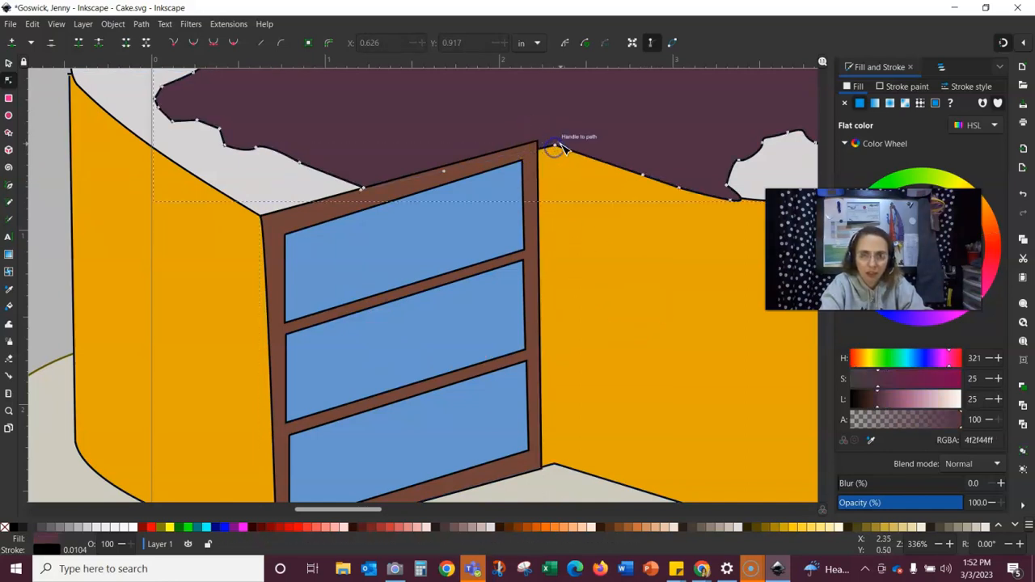
left_click_drag(555, 148, 539, 144)
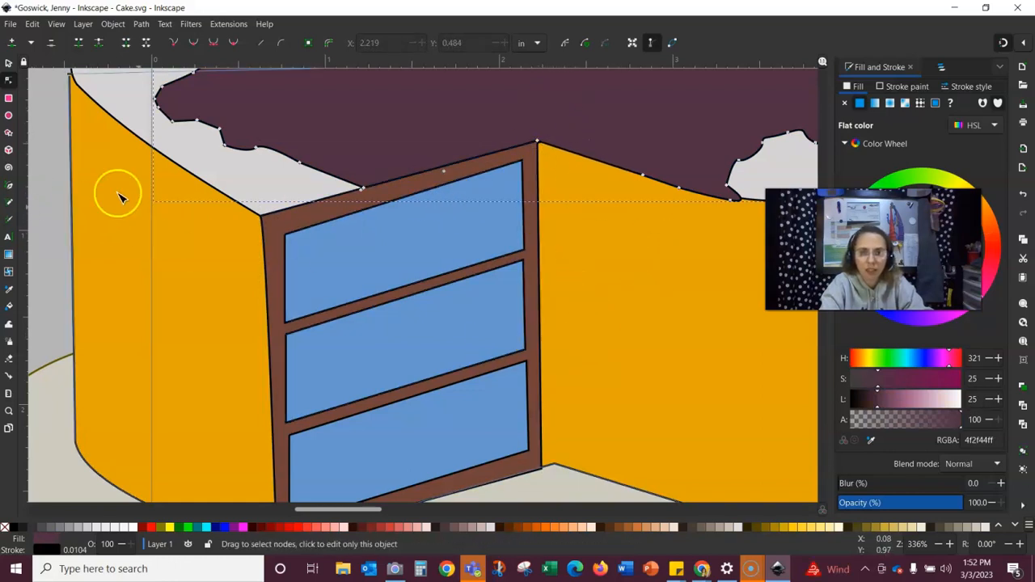
left_click(51, 166)
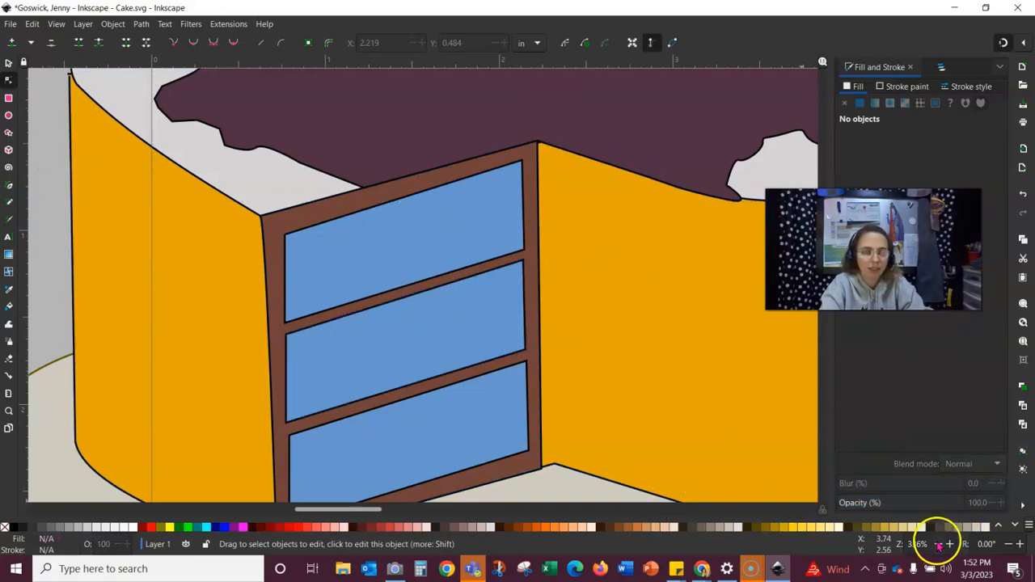
Step: Move the faded reference image against the page's right edge, exposing the whole cut in the cake
scroll(938, 545, "down", 8)
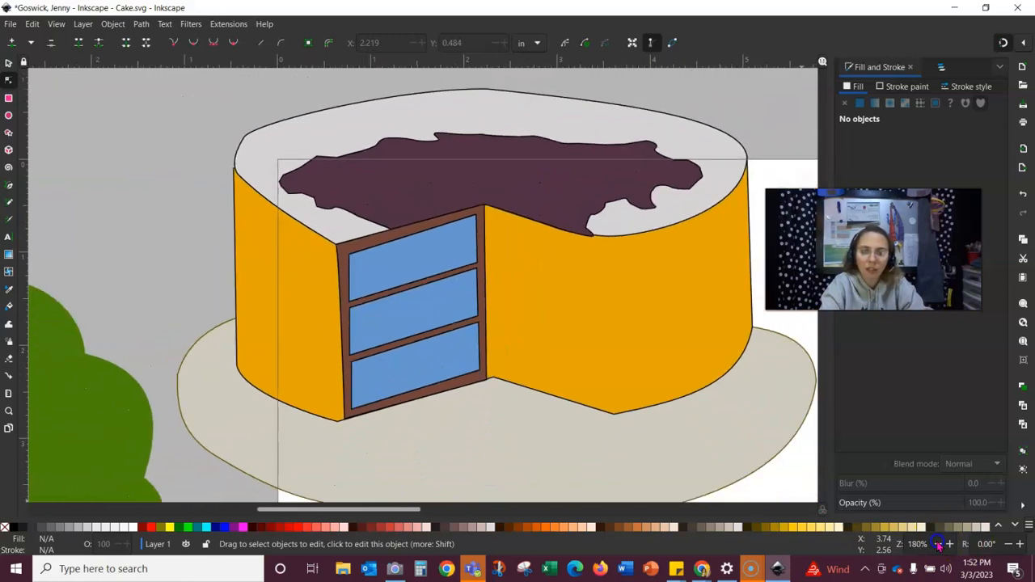
scroll(939, 545, "down", 2)
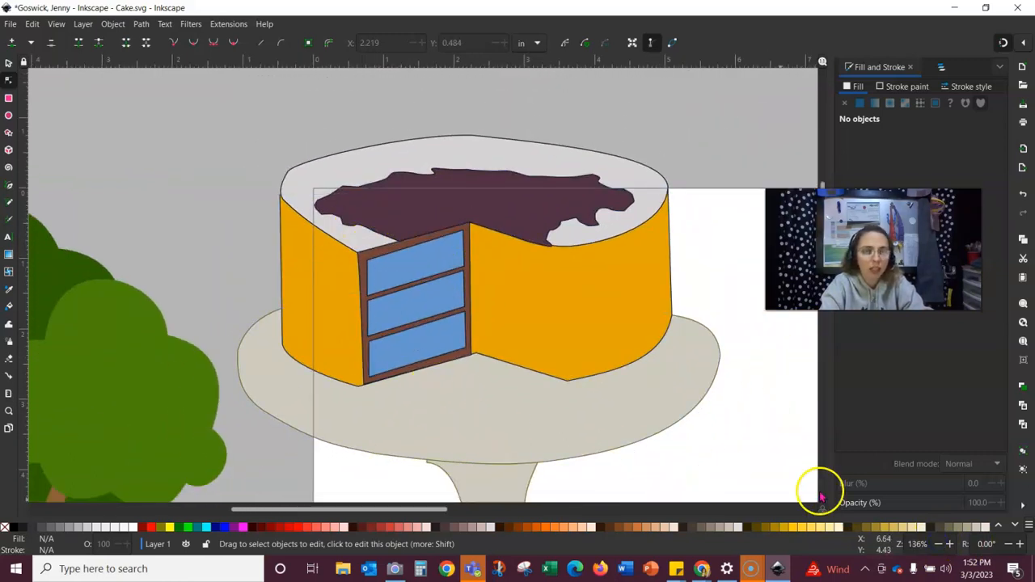
left_click(950, 546)
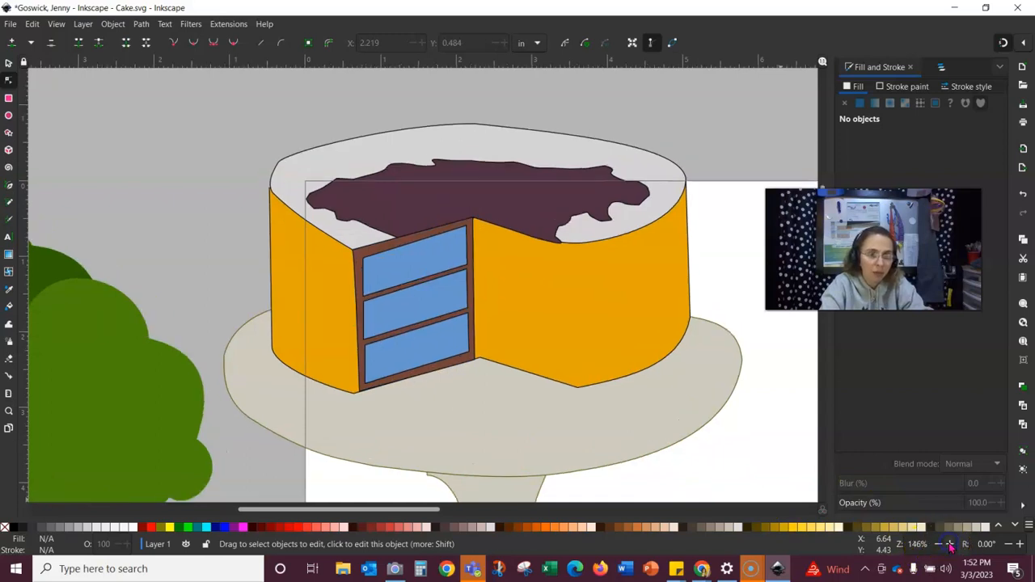
left_click(940, 546)
left_click(940, 546)
left_click(940, 545)
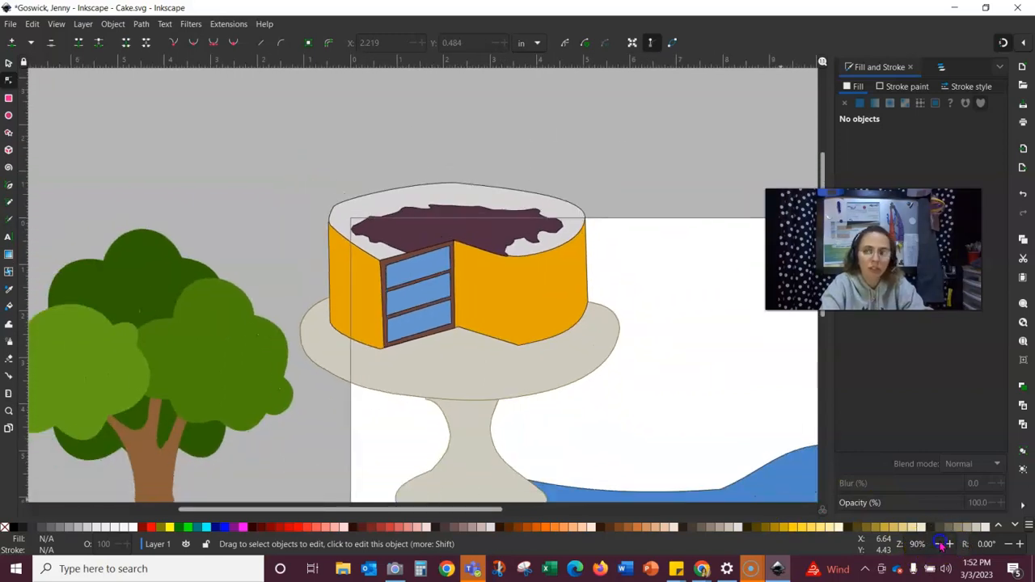
left_click(940, 546)
left_click(939, 546)
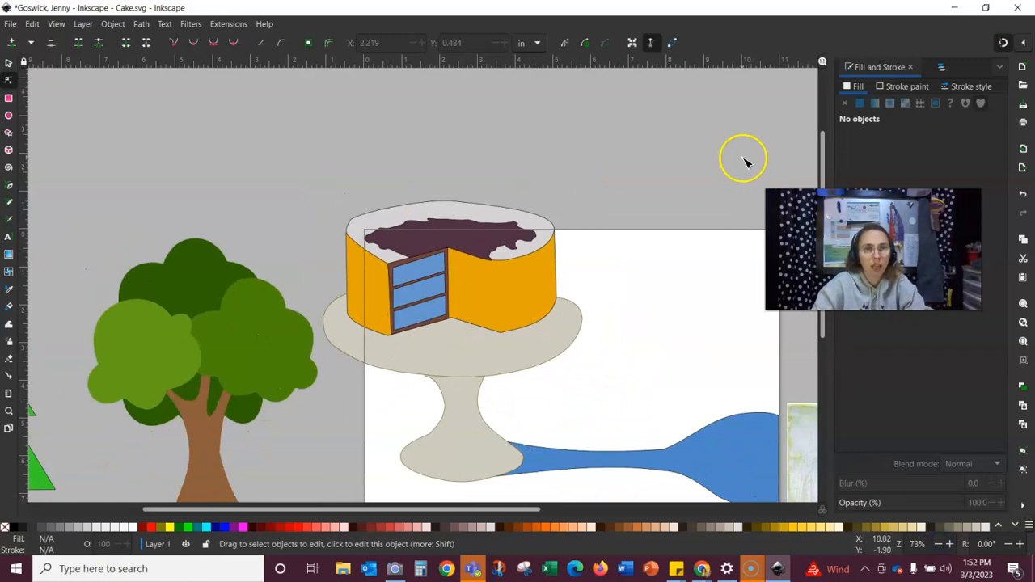
mouse_move(714, 162)
left_mouse_down()
mouse_move(536, 159)
mouse_move(419, 114)
mouse_move(469, 171)
mouse_move(448, 144)
mouse_move(449, 162)
left_mouse_up()
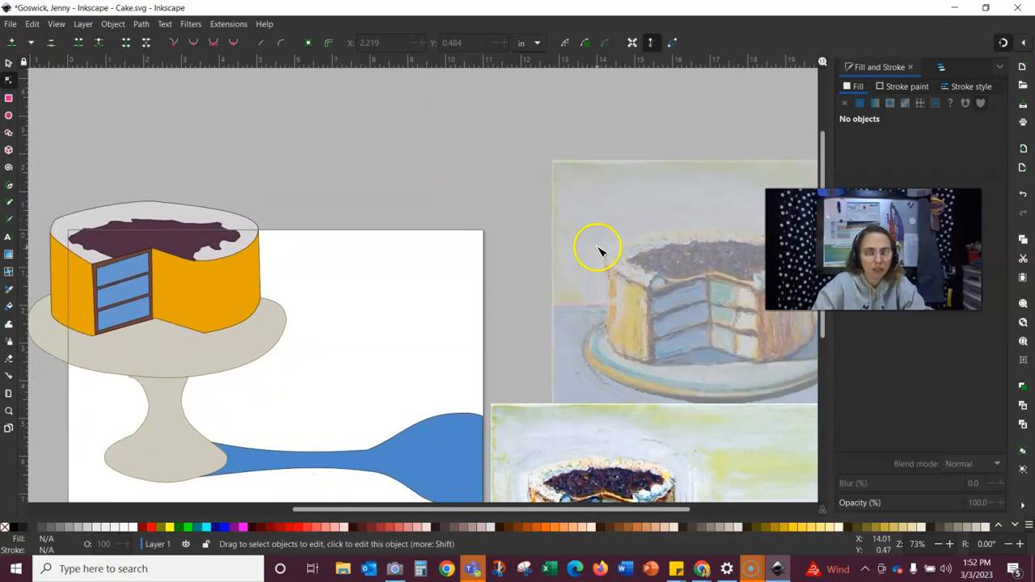
left_click(8, 63)
left_click_drag(612, 217, 529, 196)
left_click_drag(596, 202, 616, 200)
left_click(409, 163)
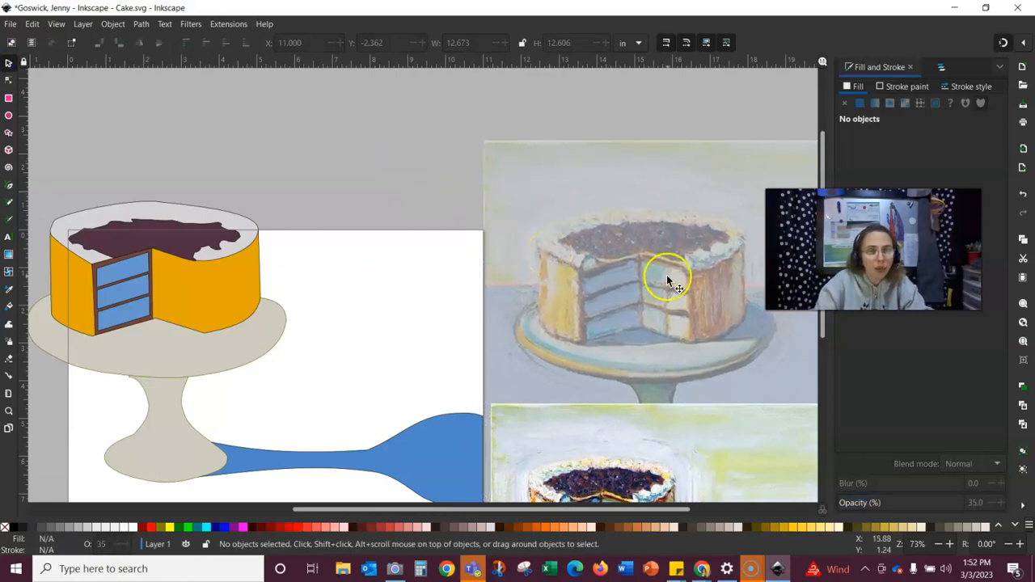
Step: Trace the top layer of the cake's right cut face on the faded reference as a closed path
left_click(9, 186)
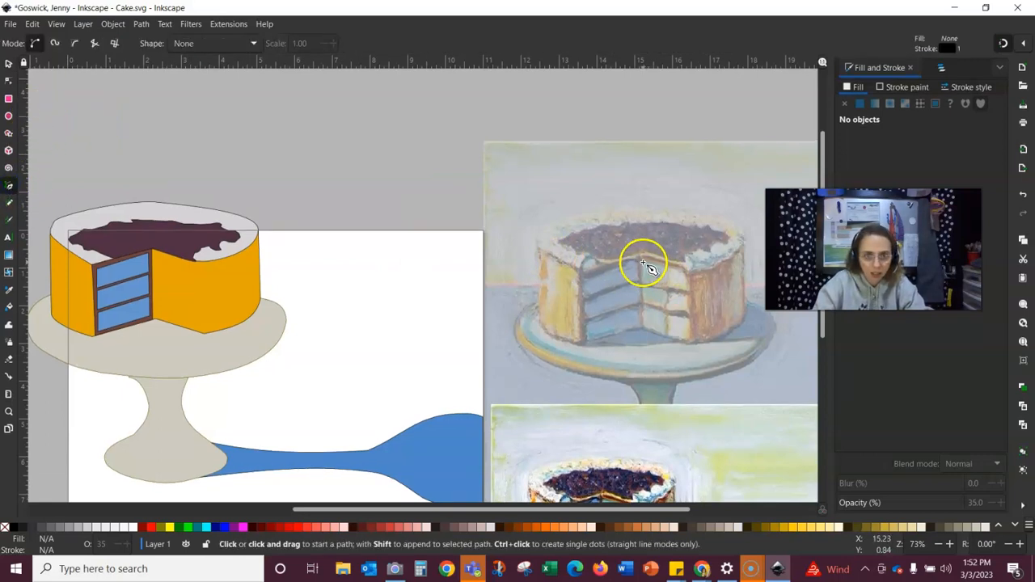
left_click(645, 264)
left_click(685, 289)
left_click(687, 273)
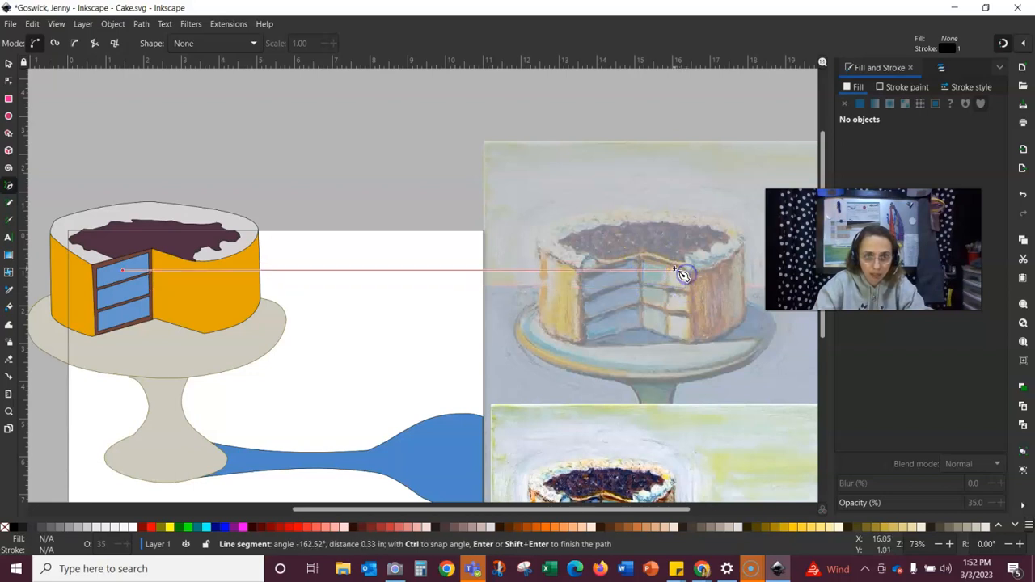
left_click(645, 263)
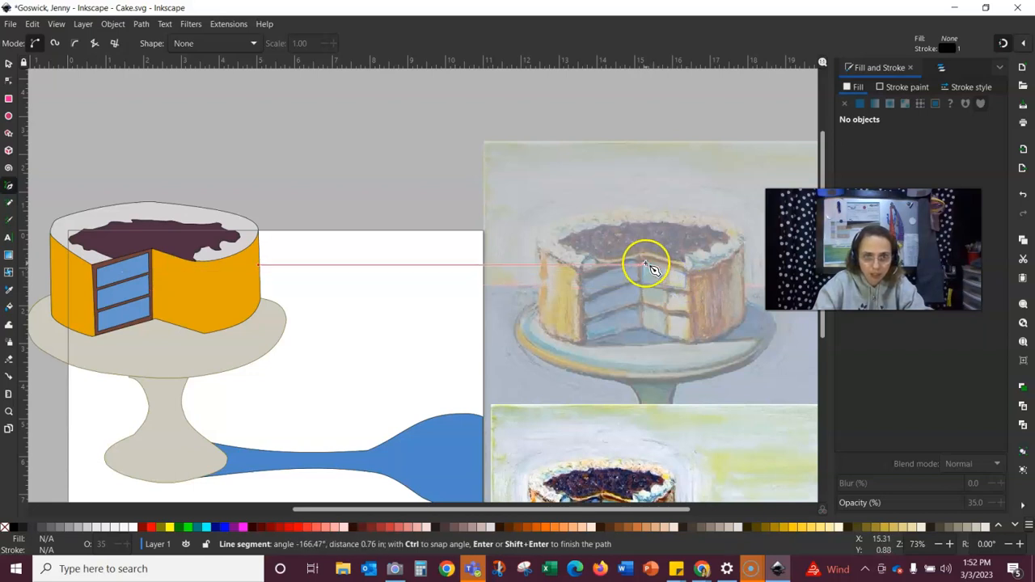
left_click(645, 264)
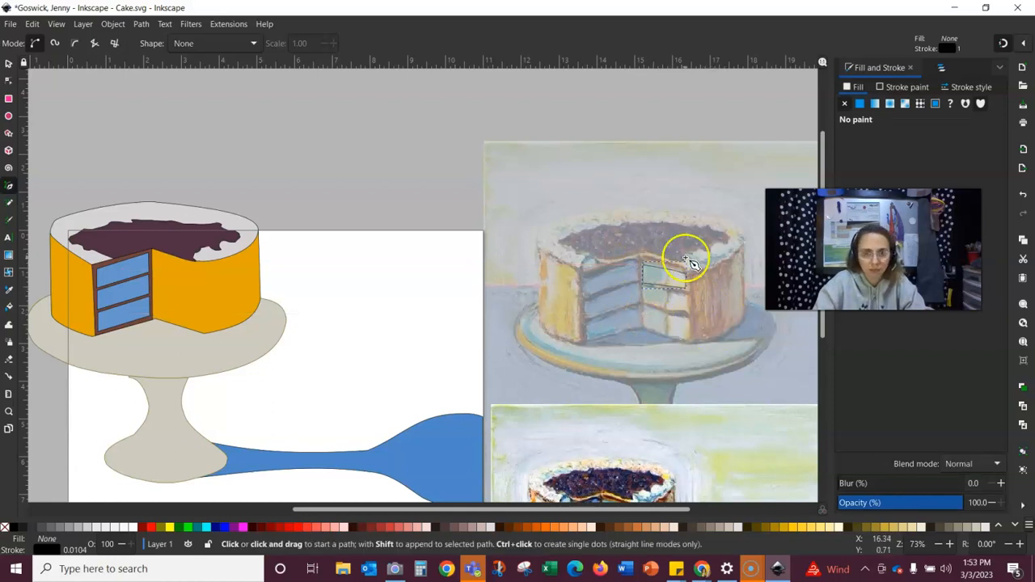
Step: Fill the traced layer with light blue d1e9f7 sampled from the full-colour reference and move it beside the cake on the page
left_click(860, 104)
left_click(871, 441)
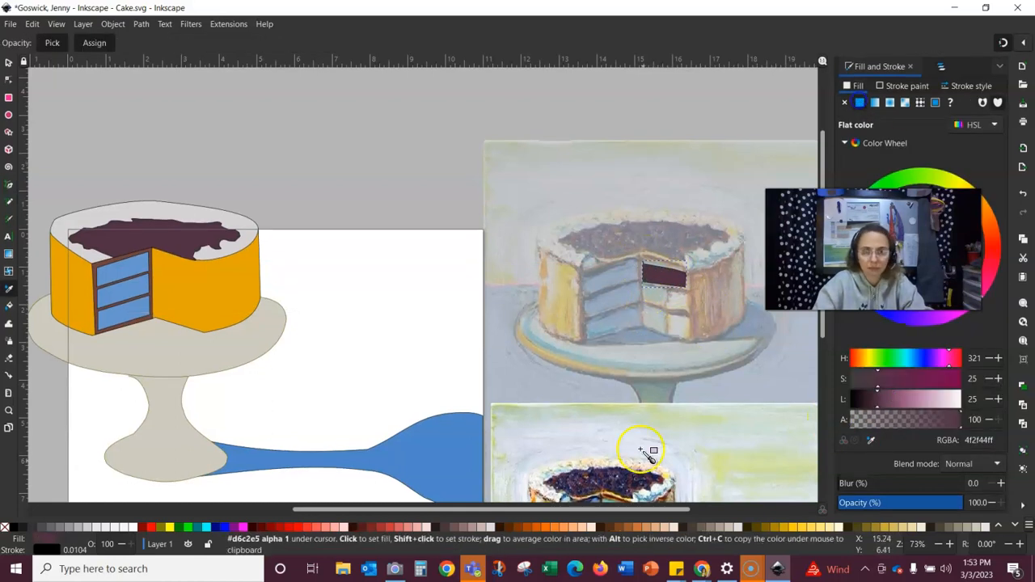
scroll(638, 449, "down", 2)
left_click(619, 467)
left_click(8, 63)
left_click_drag(664, 231, 319, 177)
Step: Draw a closed four-sided path over the right cut face of the cake on the page, from the notch to the front corner
left_click(8, 186)
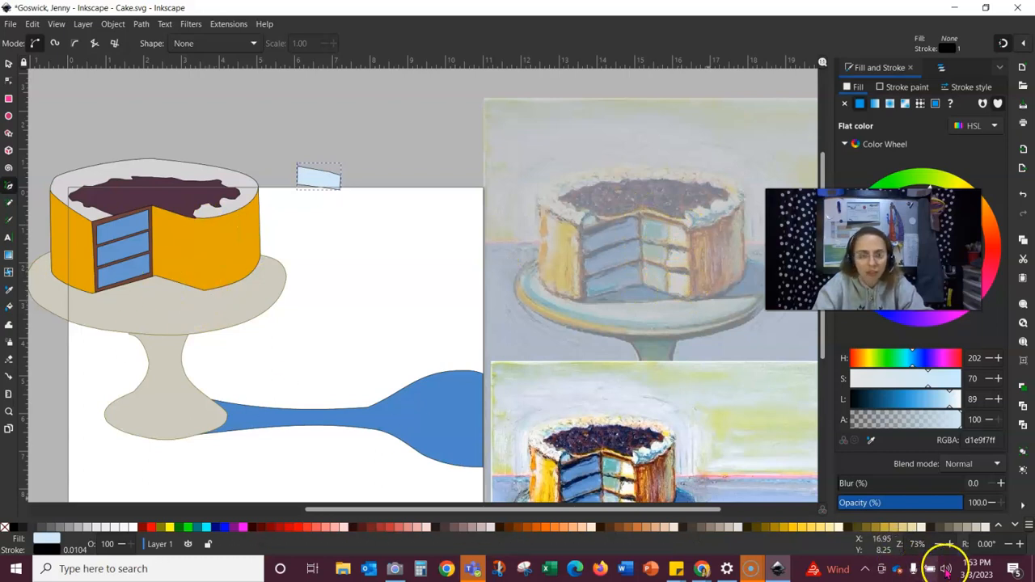
left_click(950, 544)
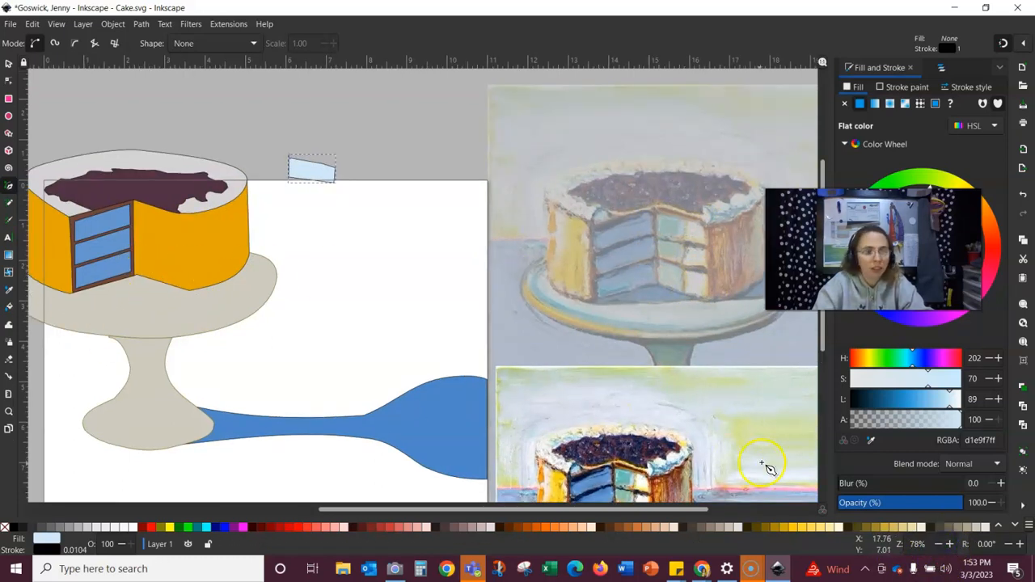
left_click(949, 544)
left_click(949, 543)
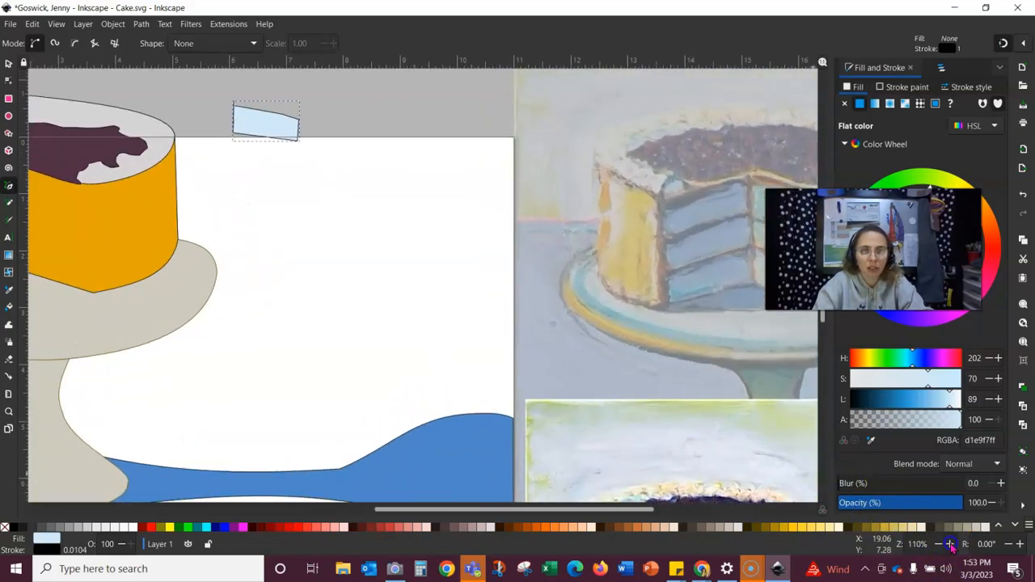
left_click(950, 544)
left_click(949, 544)
left_click_drag(97, 348, 631, 437)
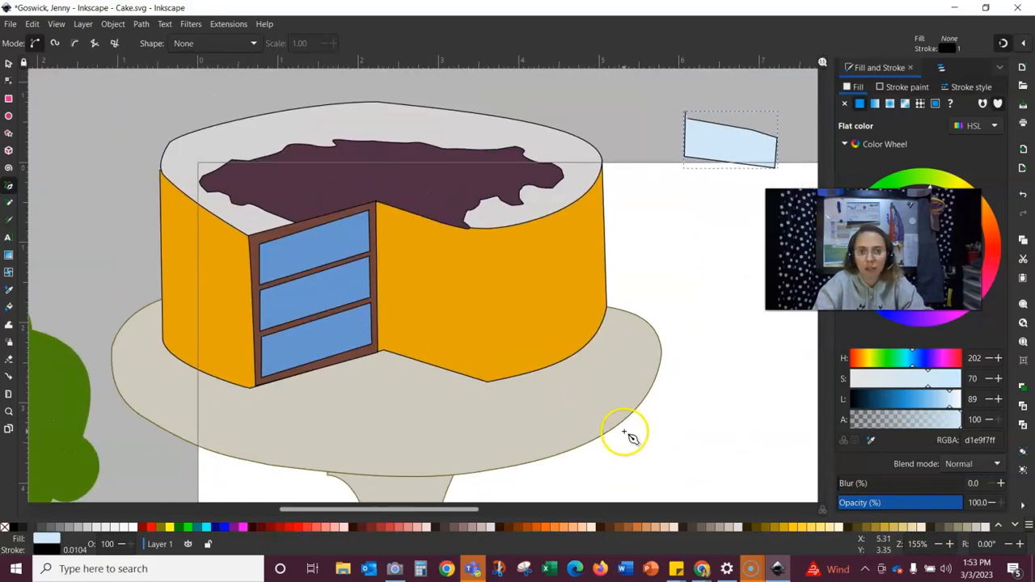
left_click(487, 381)
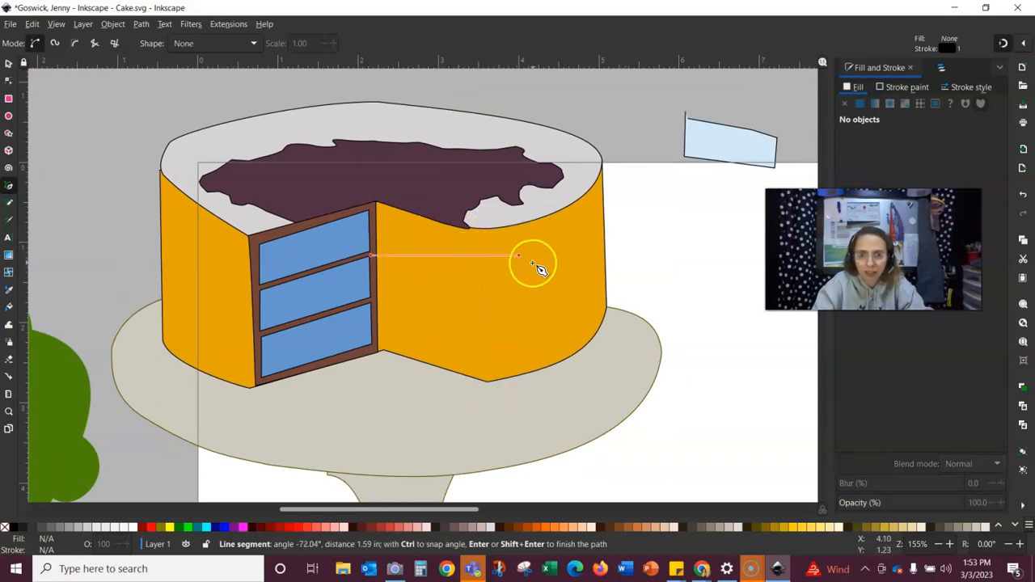
left_click(489, 231)
left_click(377, 202)
left_click(378, 352)
left_click(487, 381)
Step: Give the right cut-face shape a flat orange-brown fill sampled from the full-colour reference
key("minus")
key("minus")
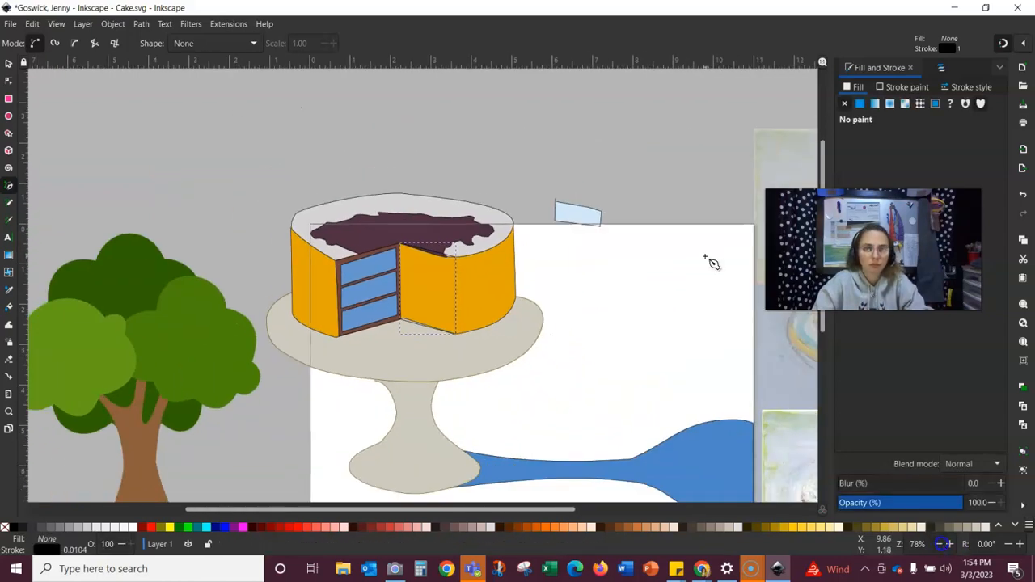
key("s")
left_click_drag(718, 204, 457, 144)
left_click(860, 104)
left_click(871, 440)
left_click(706, 253)
left_click(871, 440)
left_click(658, 475)
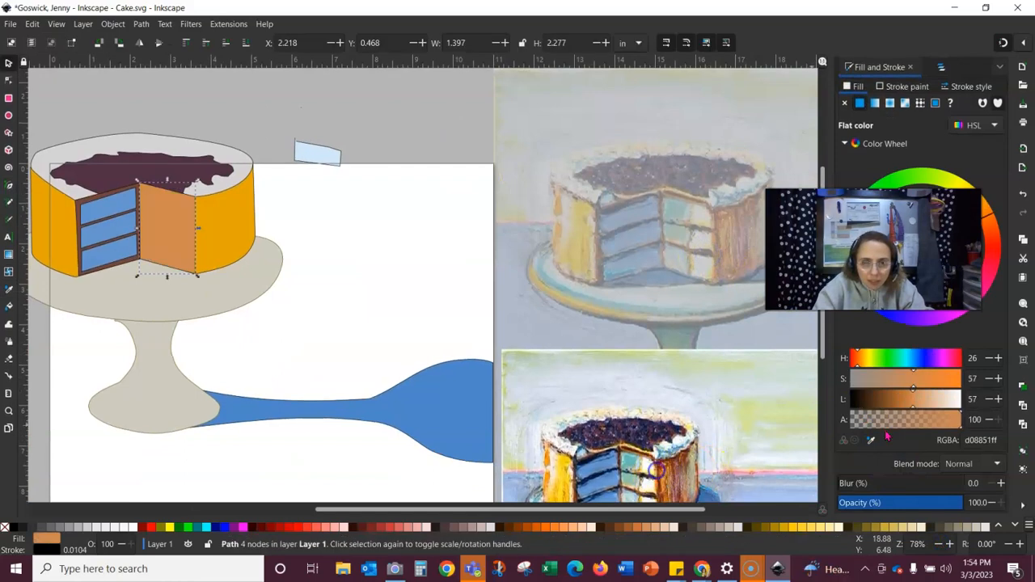
Step: Move the light blue layer onto the upper part of the right cut face and raise it above that shape in the stacking order
mouse_move(304, 150)
left_mouse_down()
mouse_move(287, 111)
mouse_move(163, 208)
left_mouse_up()
left_click(943, 68)
left_click(960, 87)
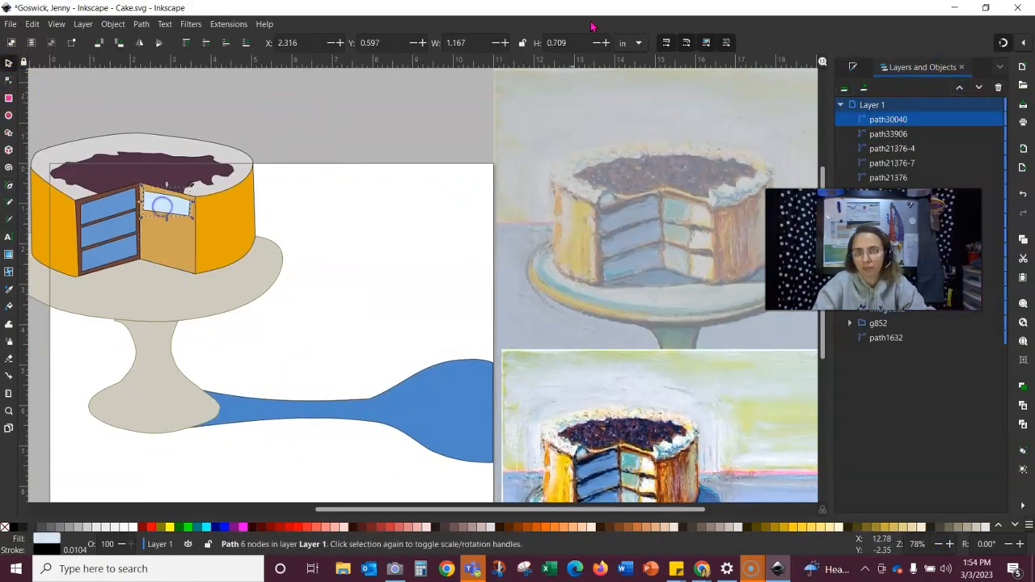
key("Escape")
Step: Move the stray node near the light blue layer's upper-left corner onto the adjacent corner node, straightening the top edge
left_click(951, 545)
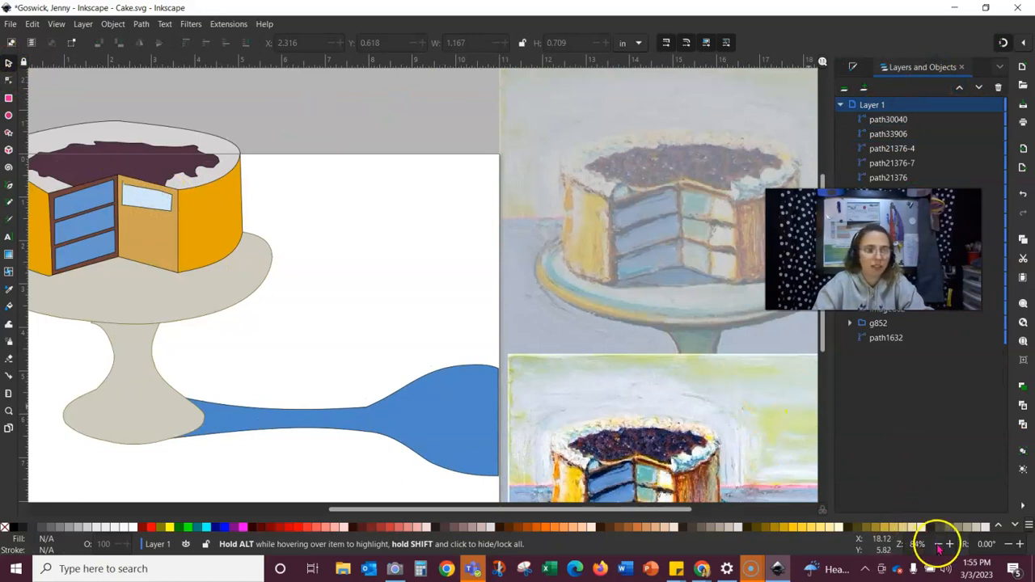
left_click(951, 545)
left_click(952, 544)
left_click(952, 545)
left_click(953, 545)
left_click(953, 544)
left_click(953, 544)
left_click(954, 544)
left_click(954, 544)
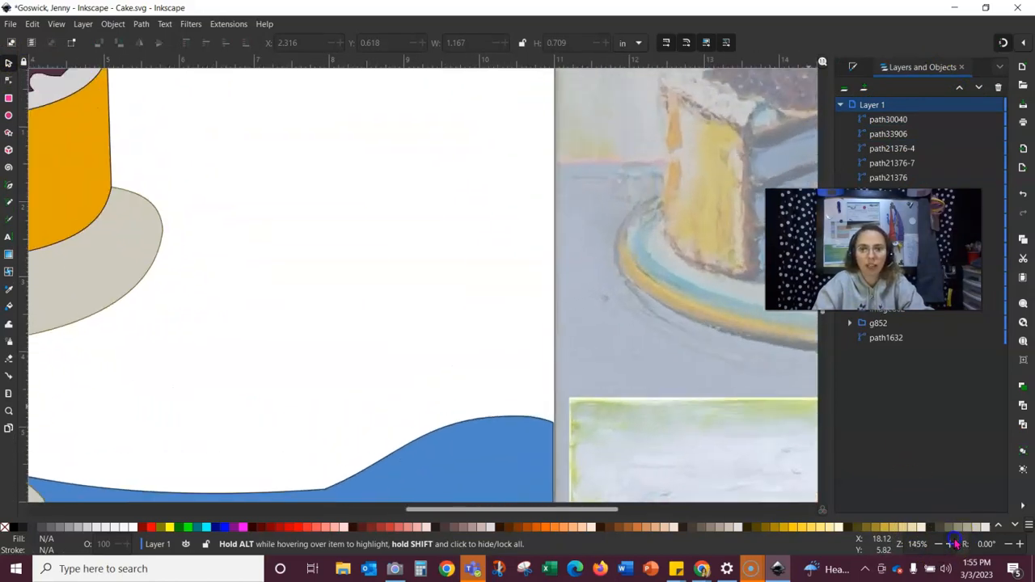
left_click(955, 544)
key("space")
left_click_drag(297, 254, 783, 419)
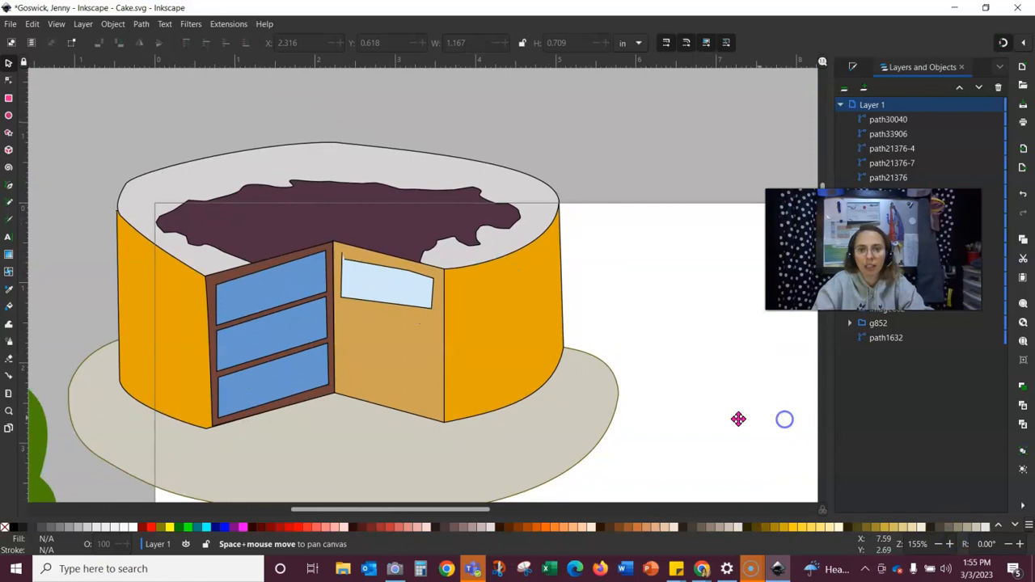
left_click(951, 545)
left_click(951, 544)
left_click(951, 544)
left_click(951, 544)
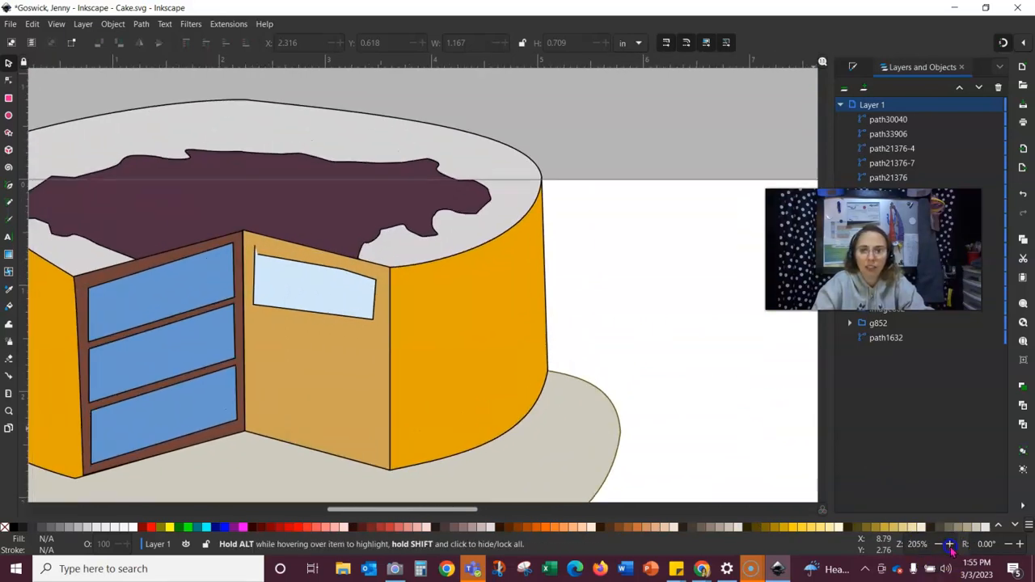
left_click(951, 544)
key("space")
left_click_drag(277, 305, 415, 274)
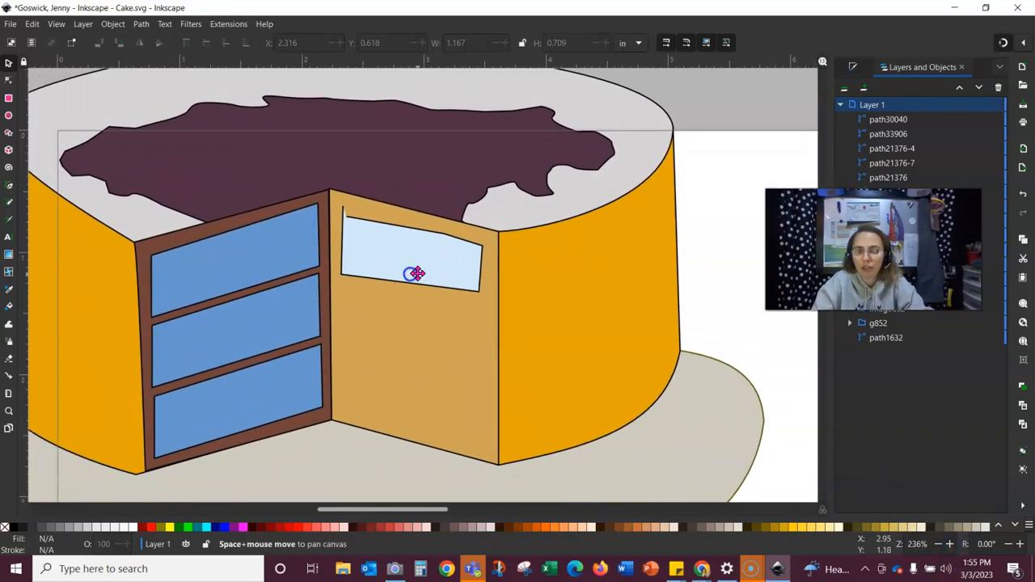
left_click(9, 80)
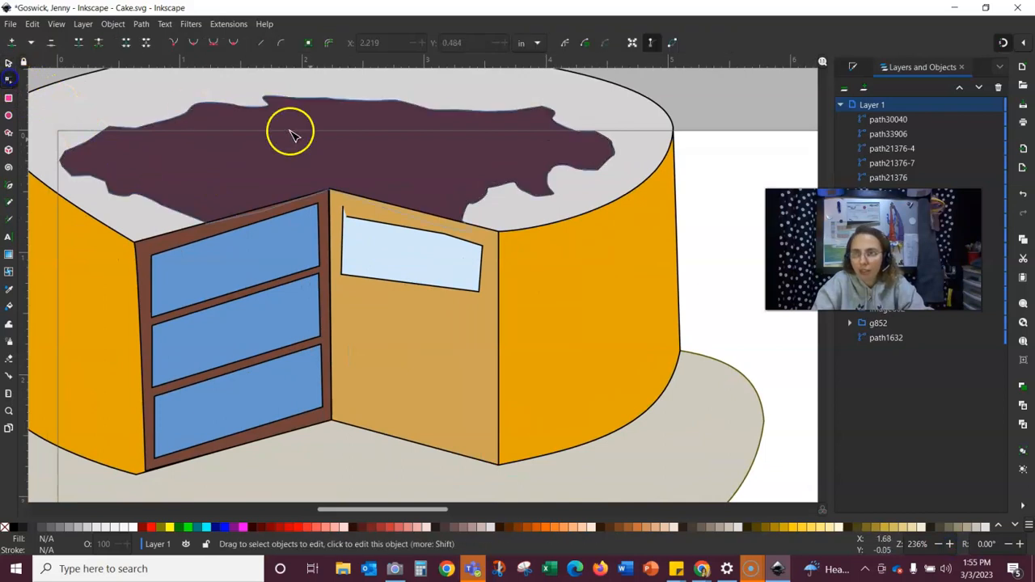
left_click(357, 225)
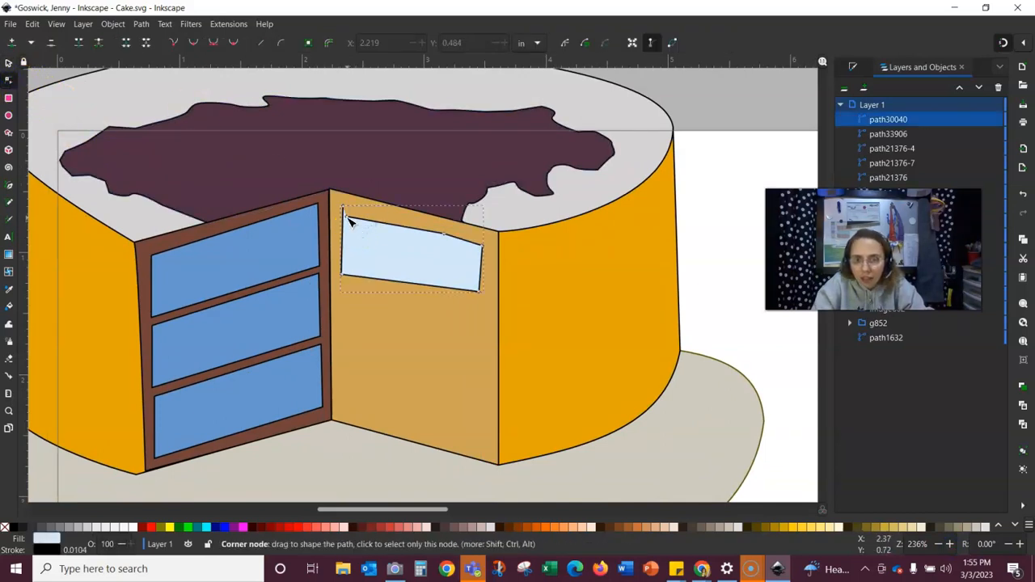
left_click_drag(348, 217, 351, 211)
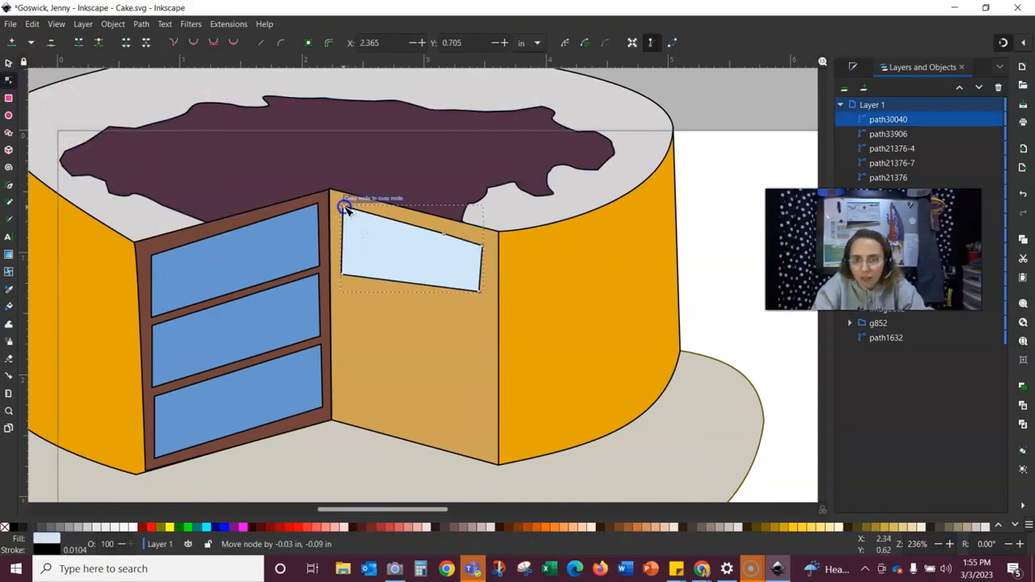
key("Escape")
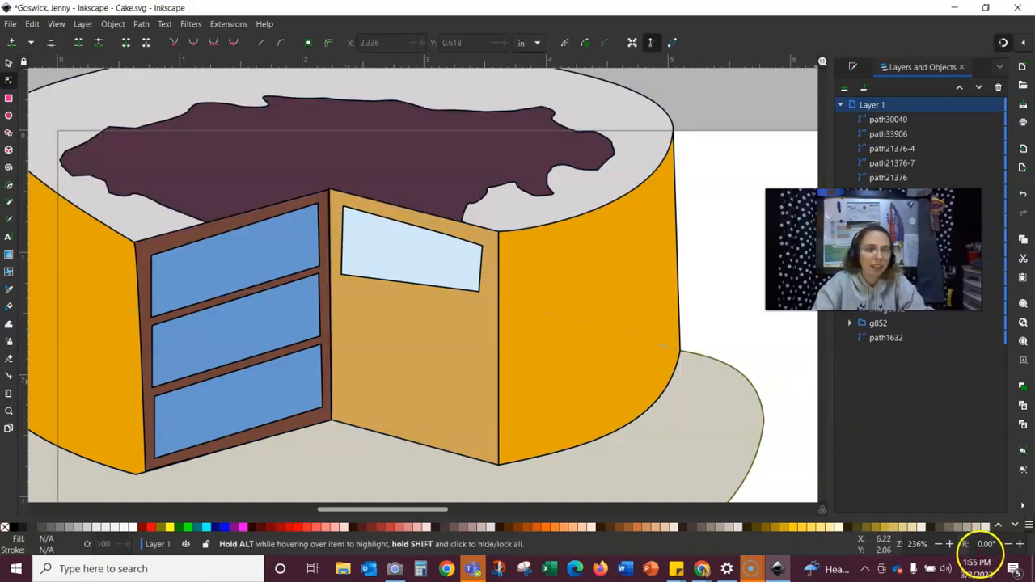
Step: Capture a full-screen screenshot showing the cake drawing beside both reference images and open it in Snip & Sketch
left_click(939, 544)
left_click(940, 545)
left_click(940, 546)
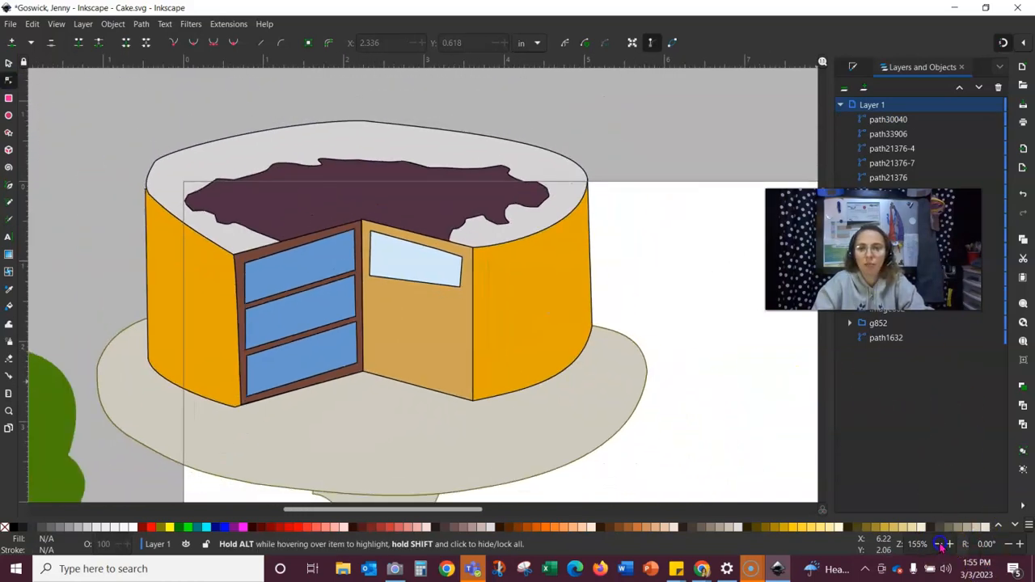
left_click(940, 545)
left_click(940, 545)
left_click(940, 546)
left_click(940, 545)
left_click(940, 545)
left_click(940, 545)
left_click(940, 545)
left_click(940, 545)
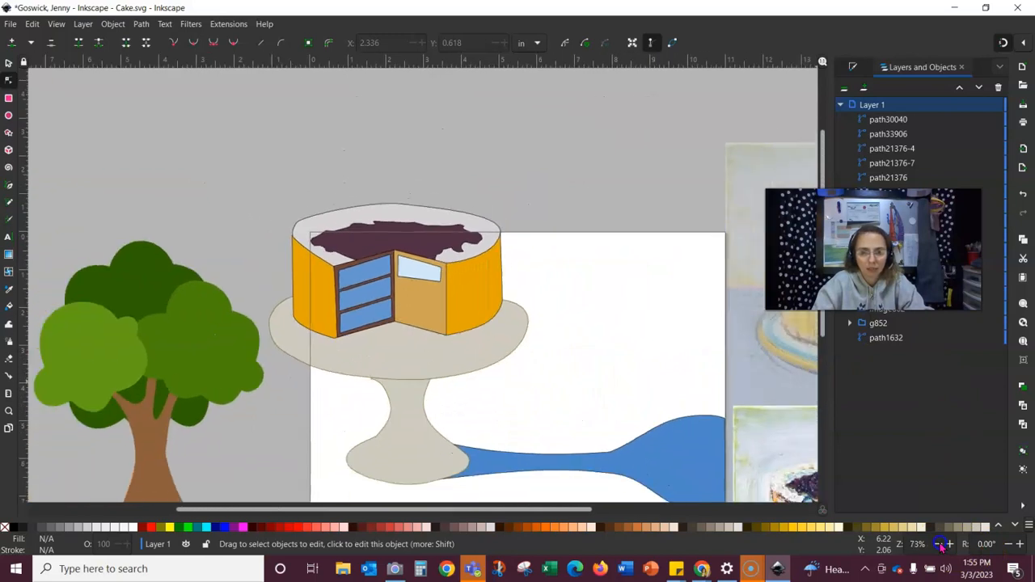
left_click(940, 546)
left_click(940, 546)
left_click(940, 545)
left_click_drag(607, 518, 775, 517)
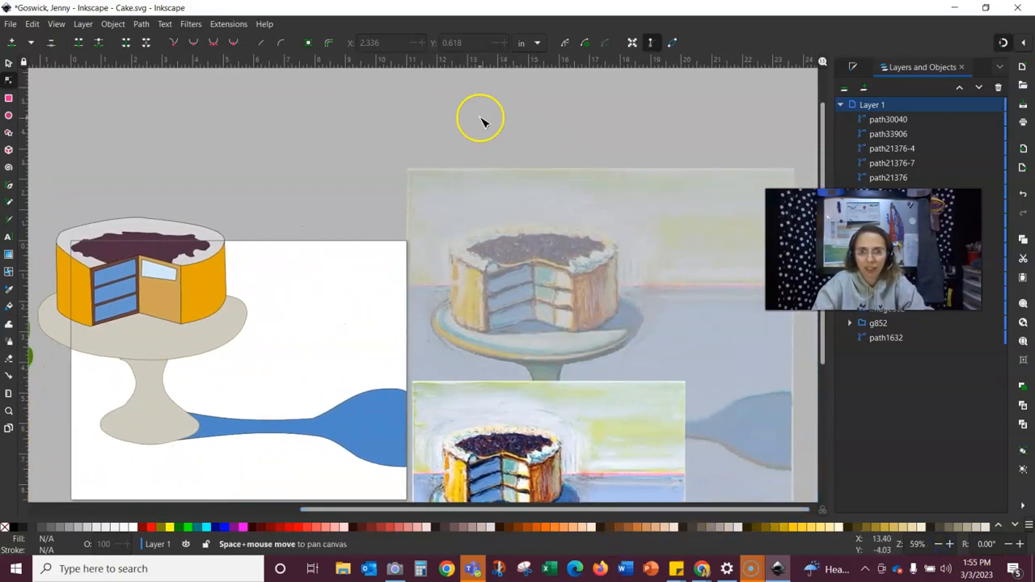
left_click_drag(480, 122, 467, 34)
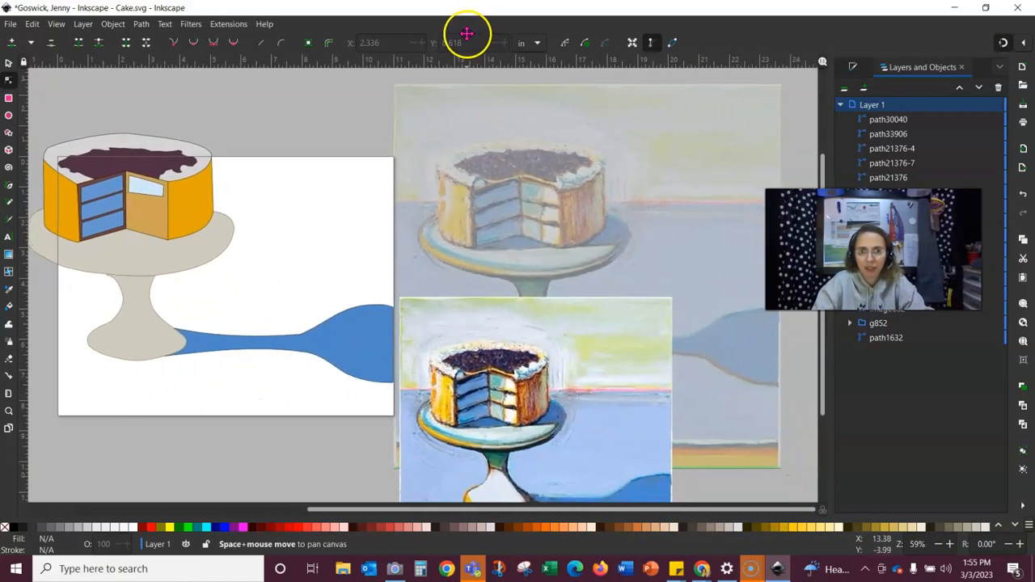
left_click(307, 110)
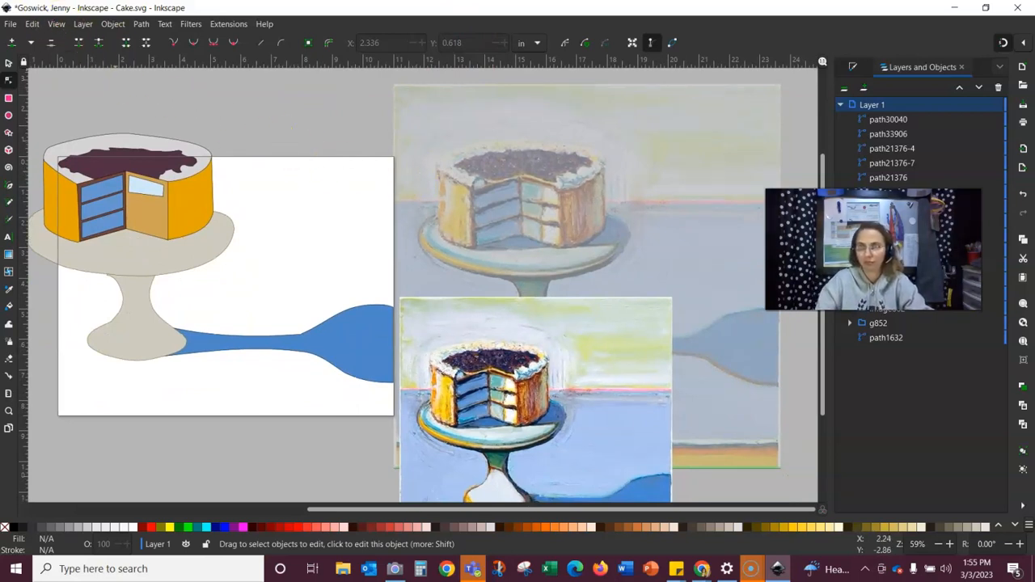
key("super+shift+s")
left_click_drag(4, 11, 1027, 573)
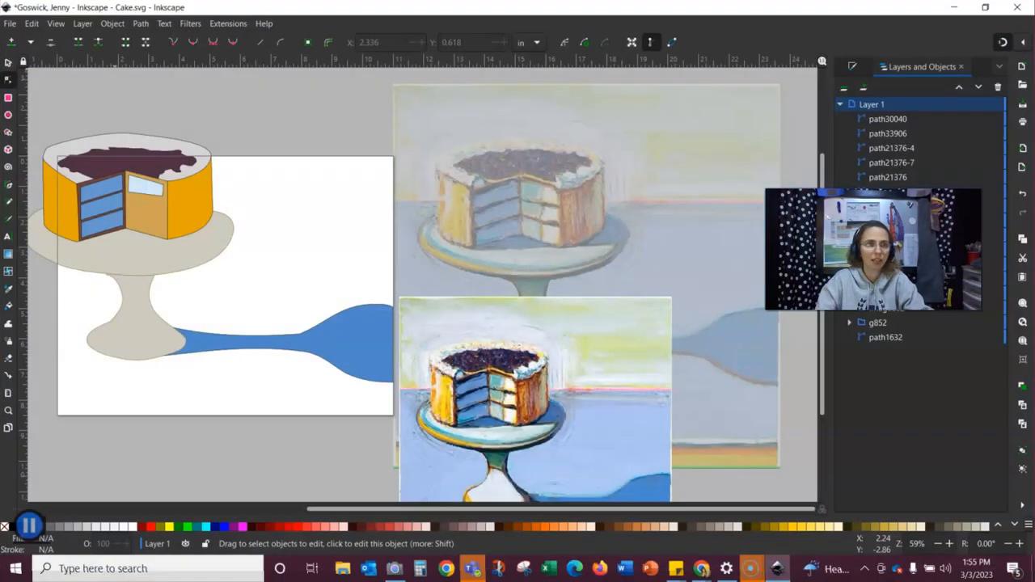
left_click(912, 478)
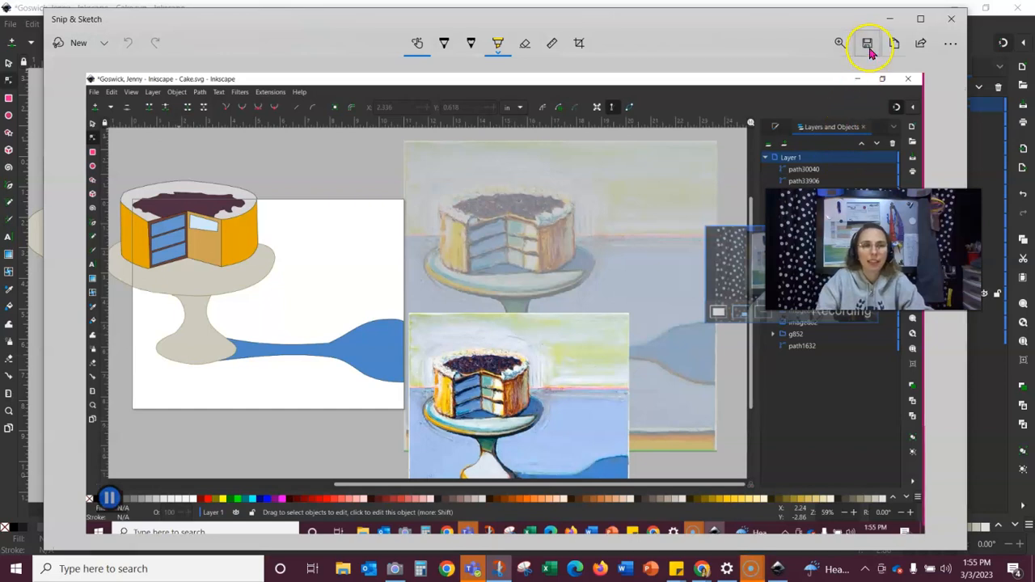
Step: Save the screenshot as a PNG named 10.06 Screenshot in the Downloads folder and close Snip & Sketch
left_click(868, 45)
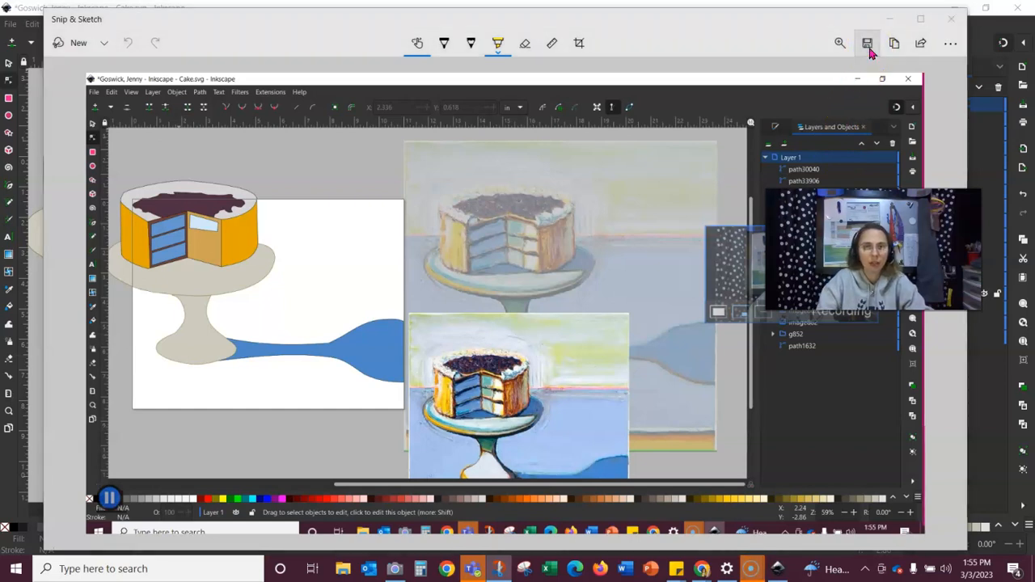
left_click_drag(284, 299, 117, 298)
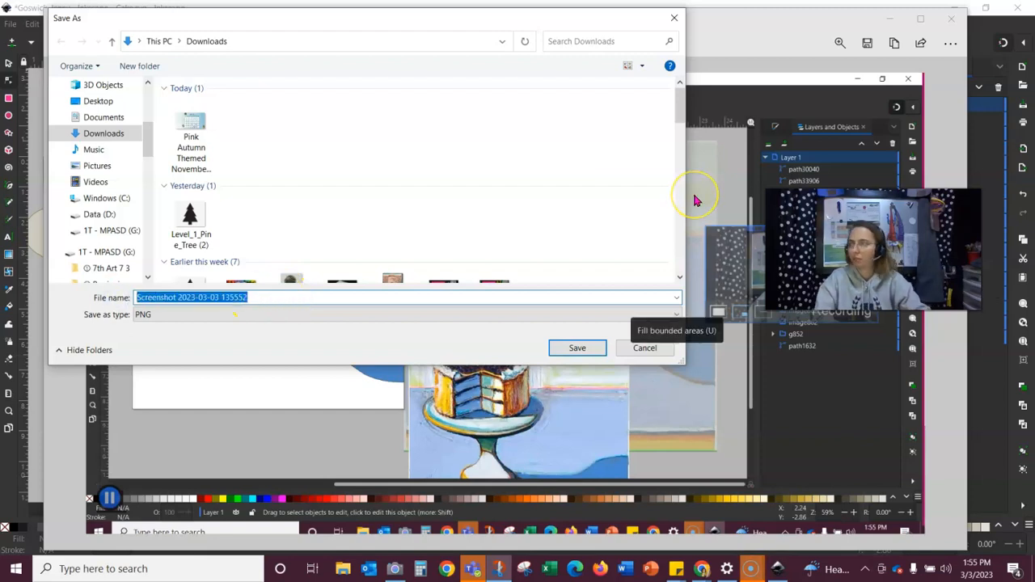
type("10.")
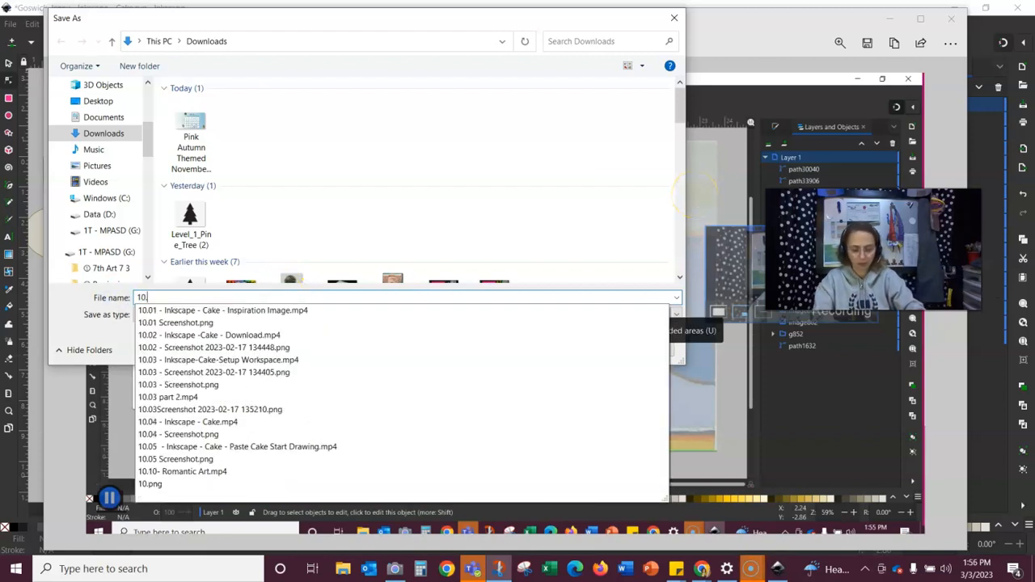
type("06 Screenshot")
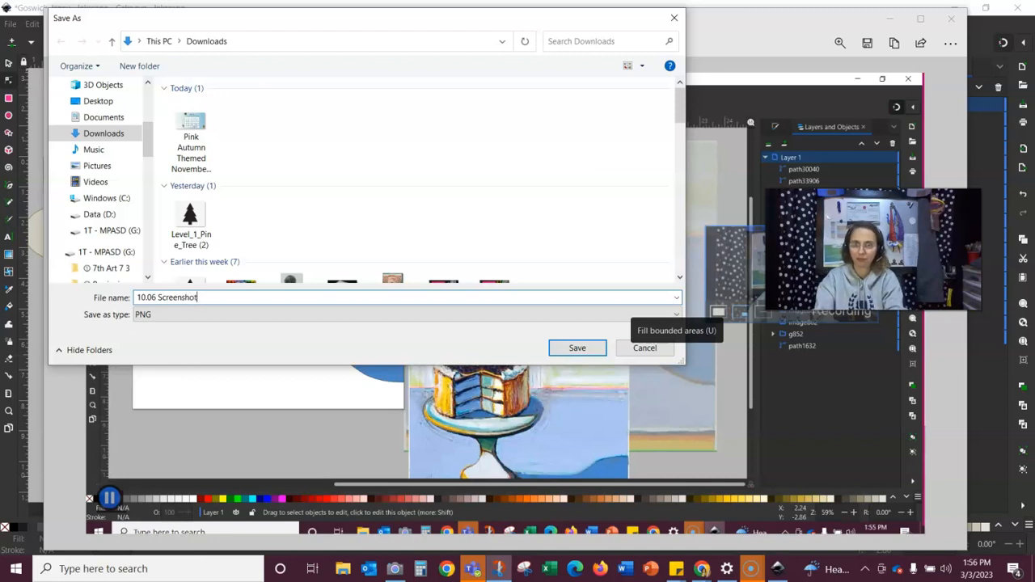
left_click(577, 347)
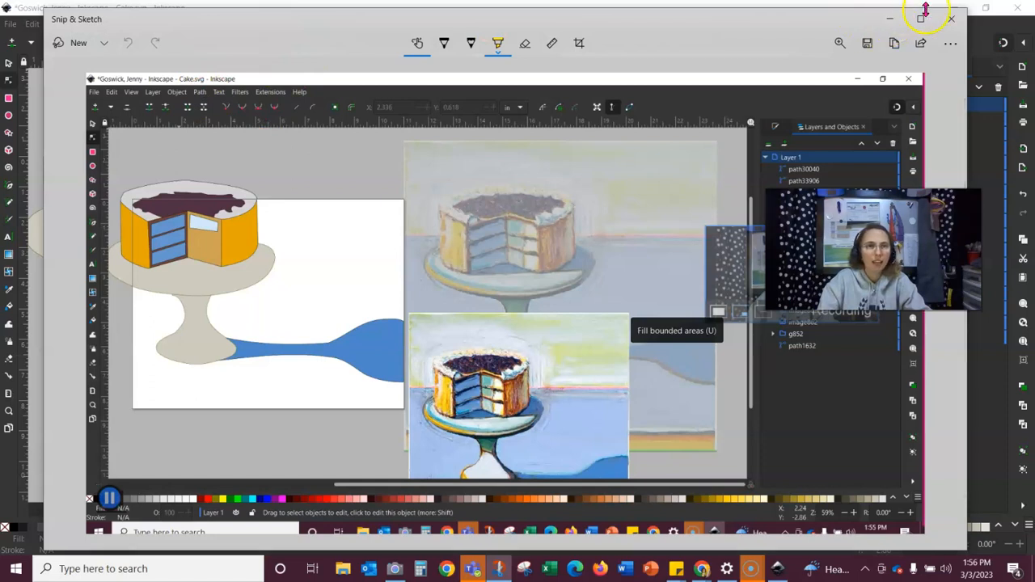
left_click(952, 20)
Step: Save the cake drawing under its existing file name
left_click(10, 24)
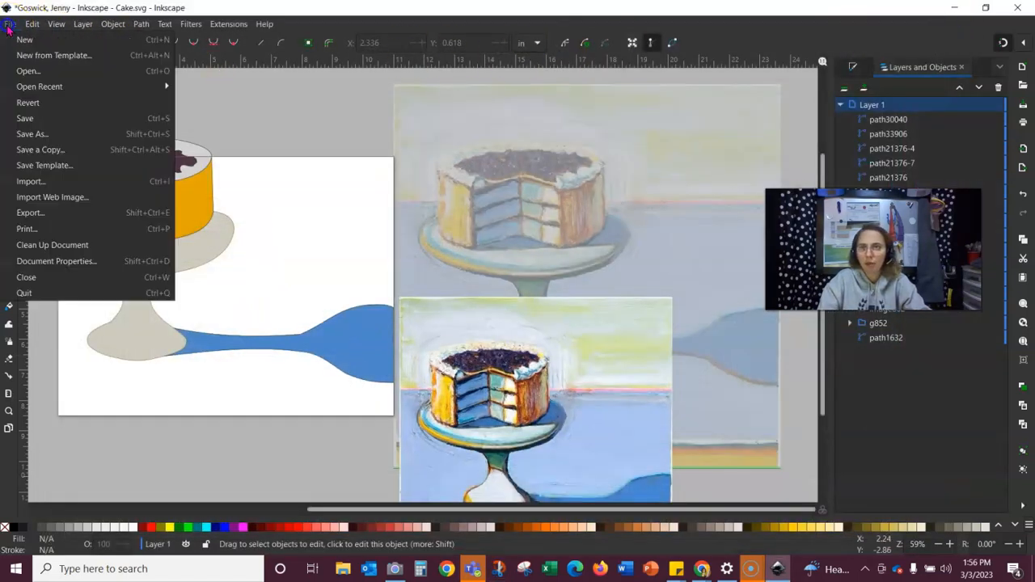
left_click(39, 121)
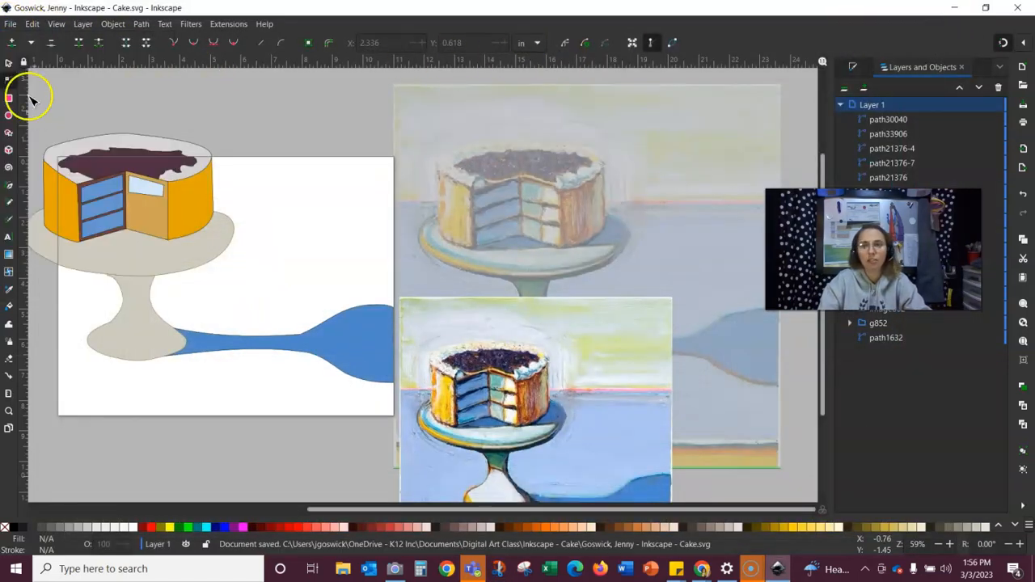
left_click(11, 25)
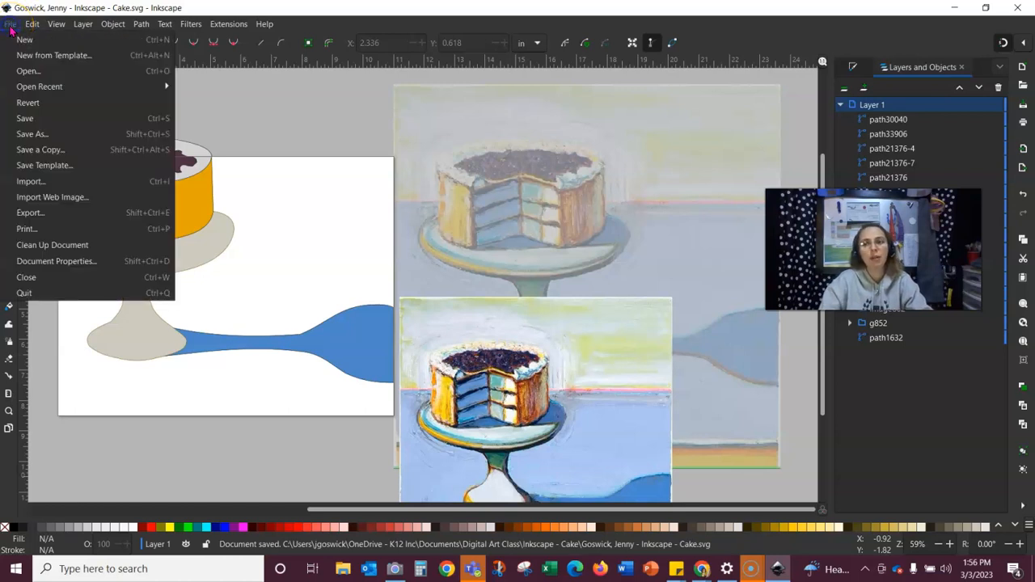
left_click(48, 120)
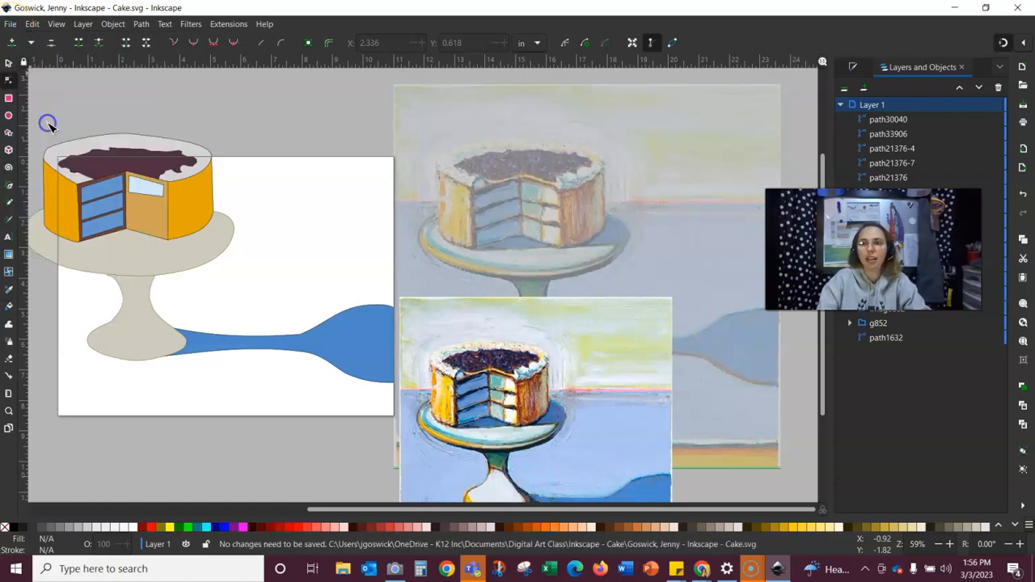